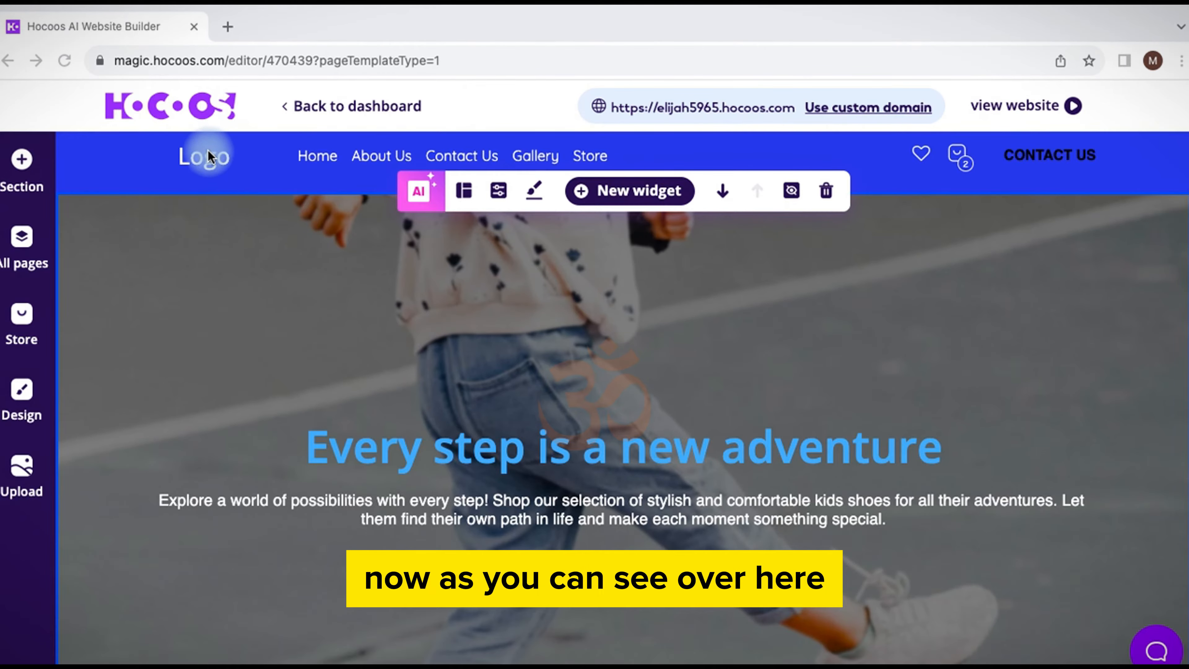
# Look over the landing page's header navigation and the hero banner with its title, description and buttons.
pyautogui.scroll(-3, 993, 490)
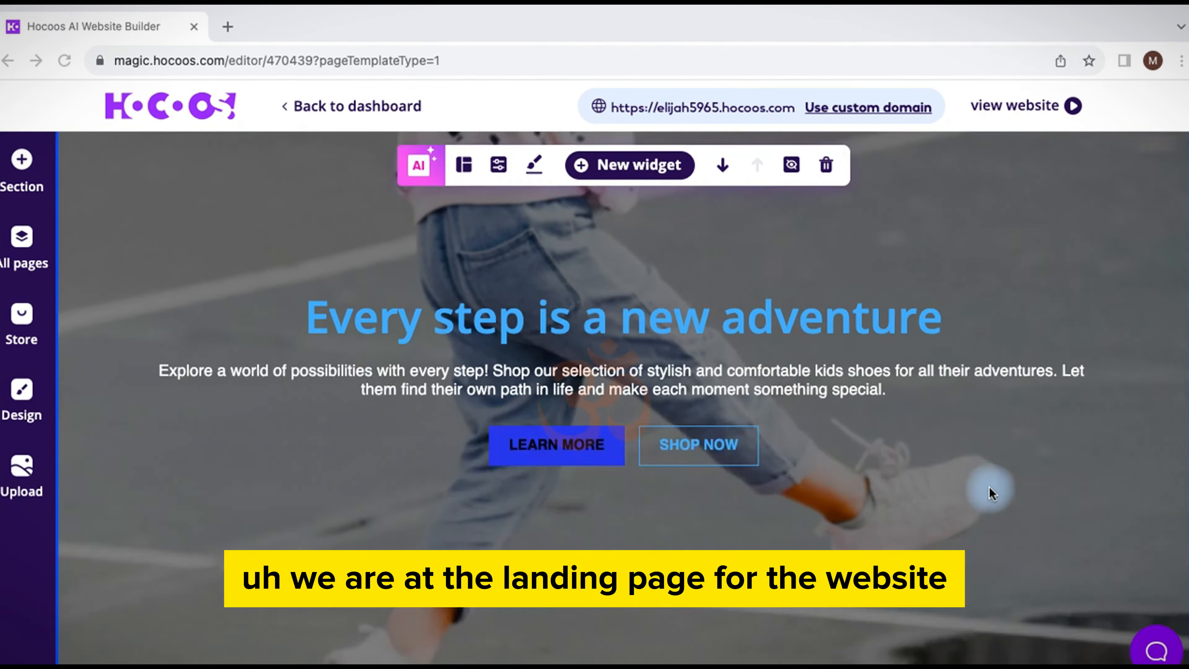
pyautogui.scroll(-10, 989, 487)
pyautogui.scroll(15, 989, 486)
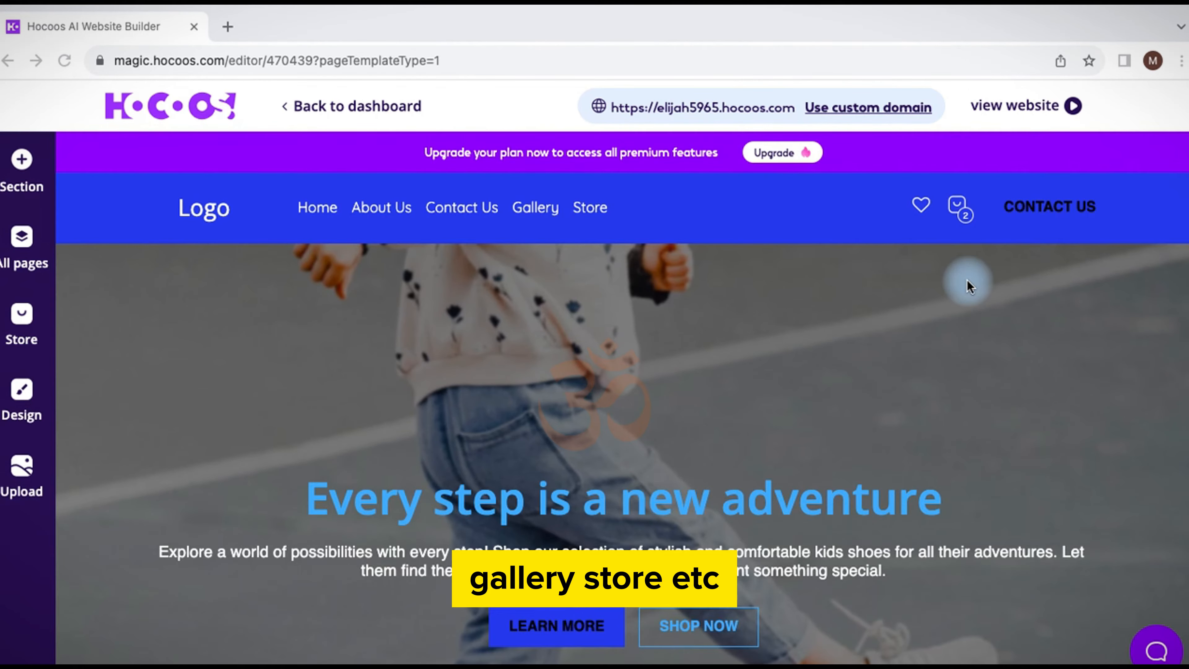
pyautogui.scroll(-3, 897, 390)
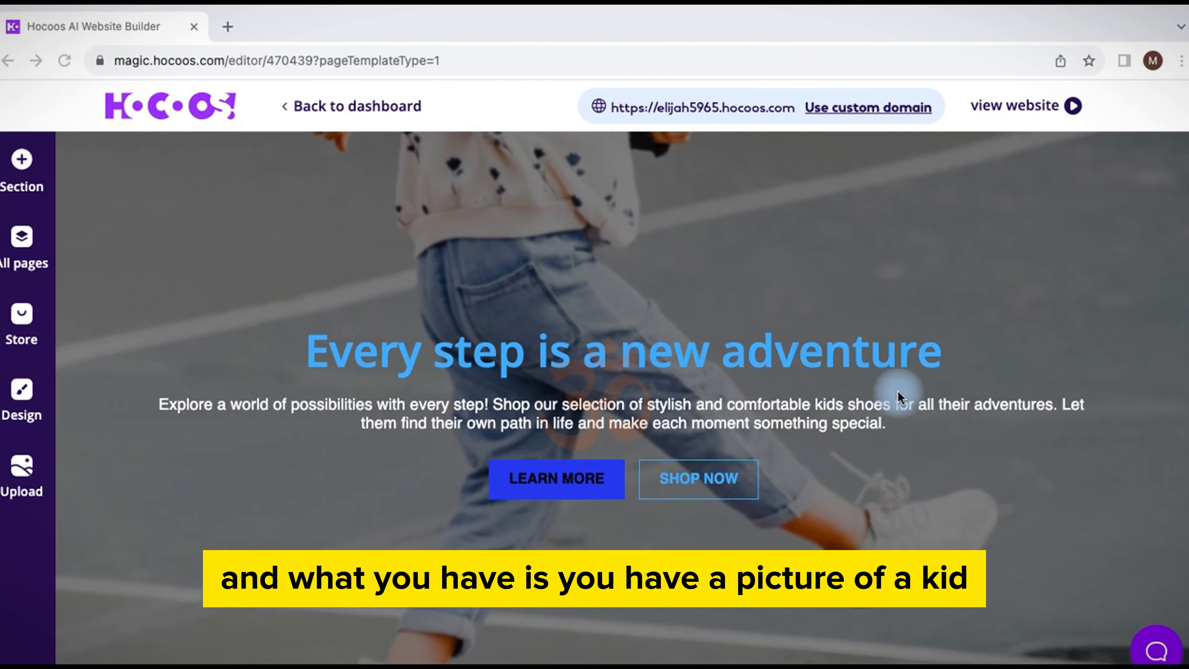
pyautogui.scroll(-1, 855, 413)
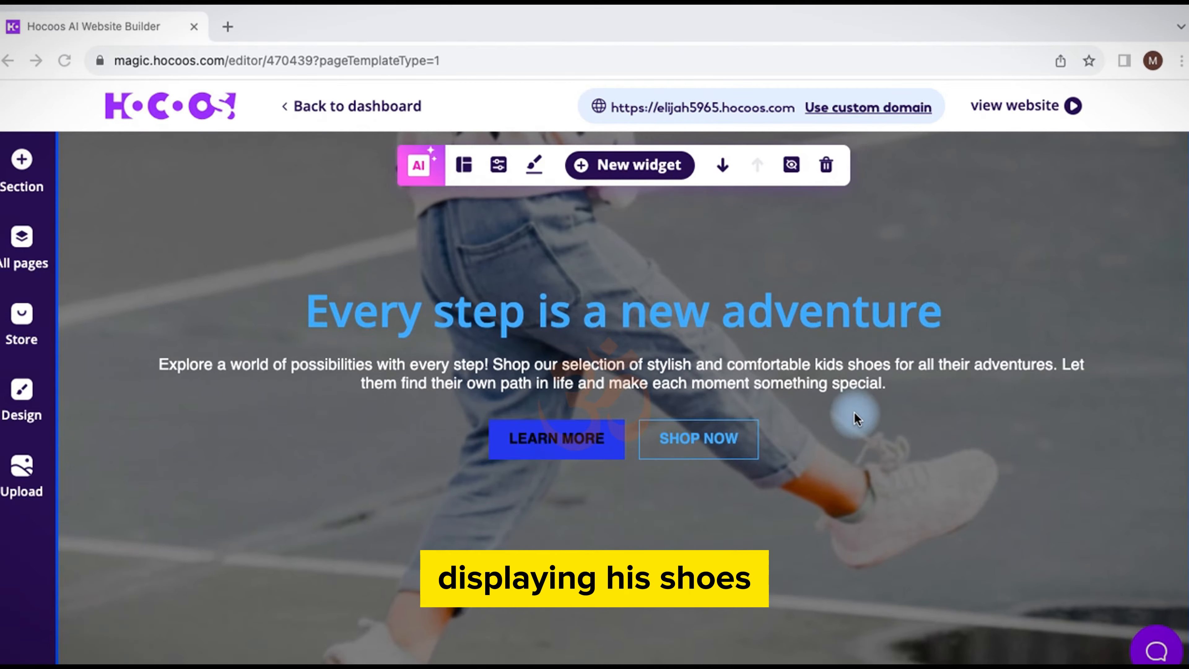
pyautogui.scroll(-1, 855, 419)
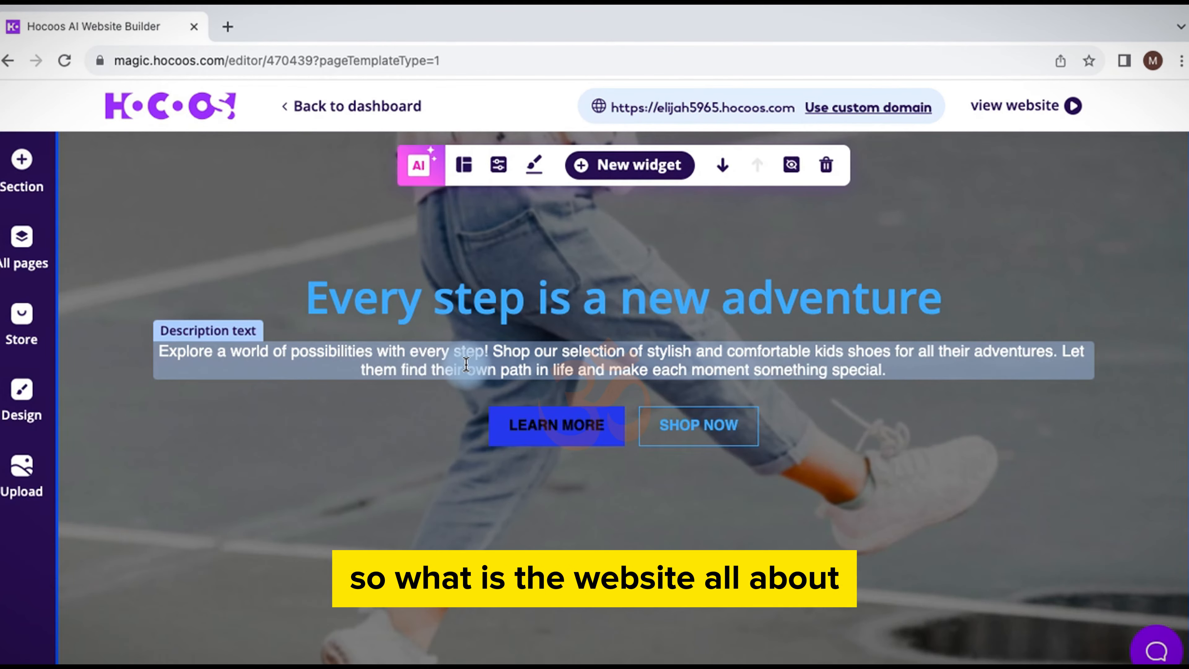
# Review the featured items, the second banner and the Our clients section further down the landing page.
pyautogui.scroll(-10, 466, 366)
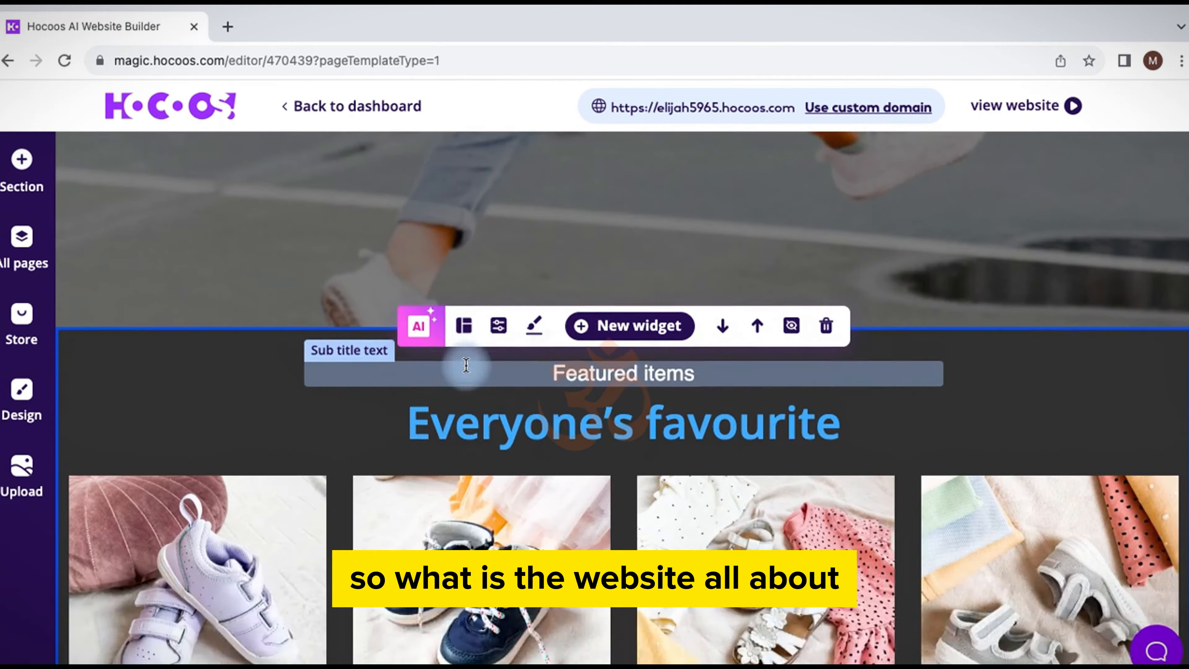
pyautogui.scroll(-5, 467, 372)
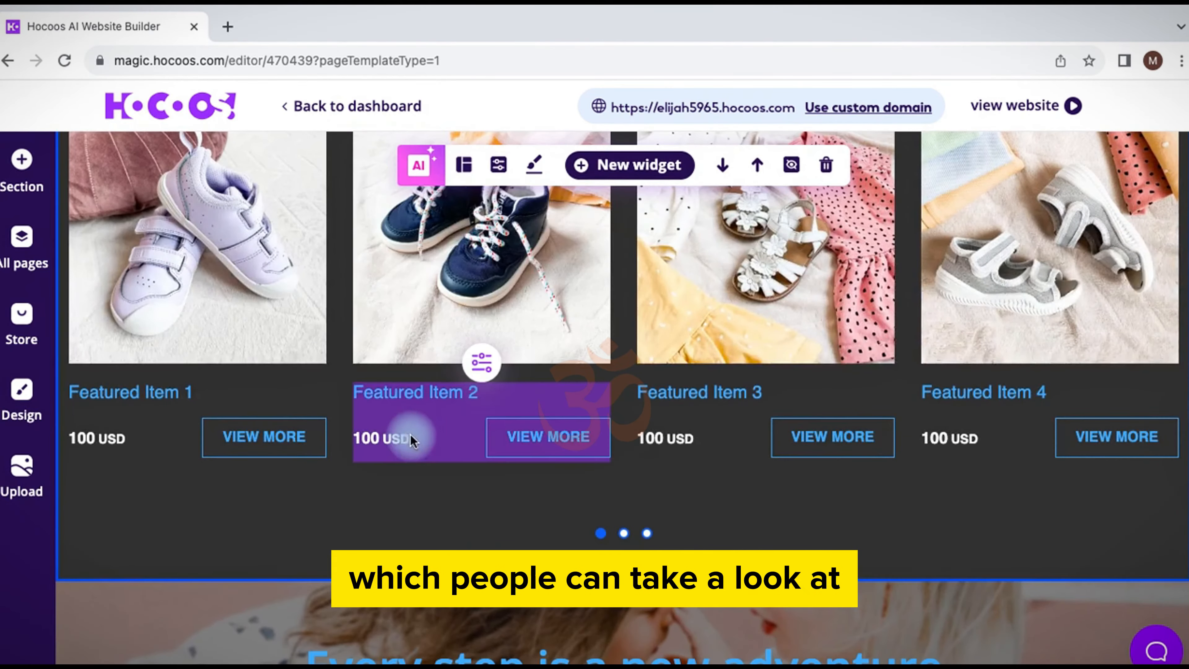
pyautogui.scroll(-1, 435, 455)
pyautogui.scroll(4, 435, 455)
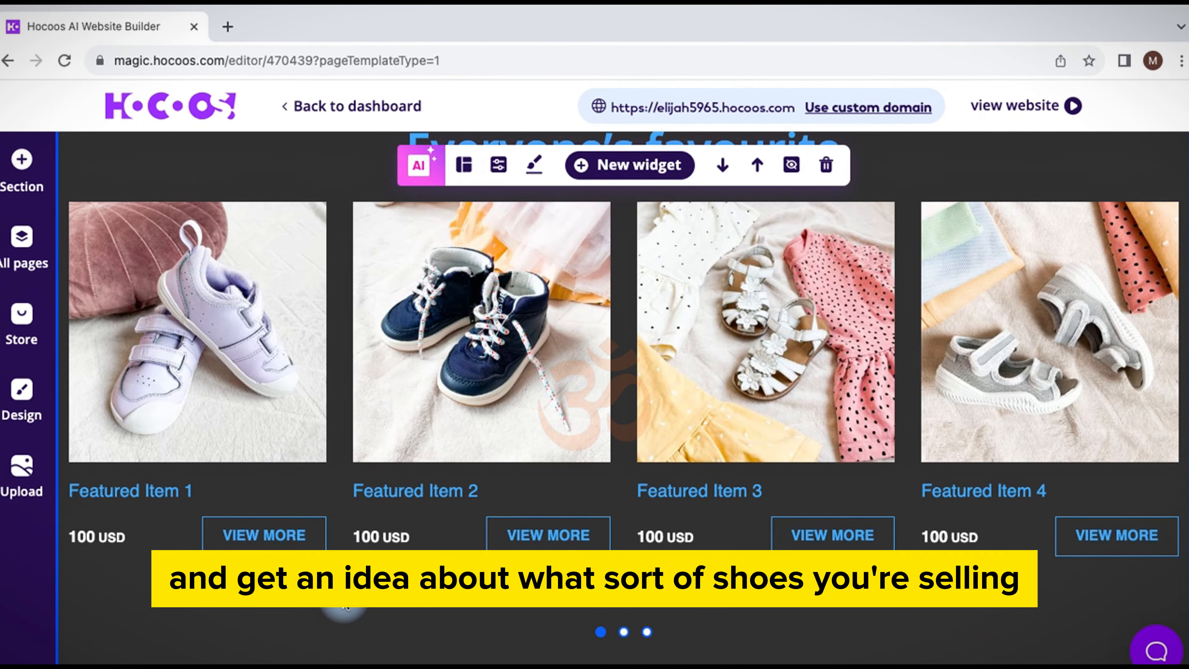
pyautogui.scroll(-8, 345, 605)
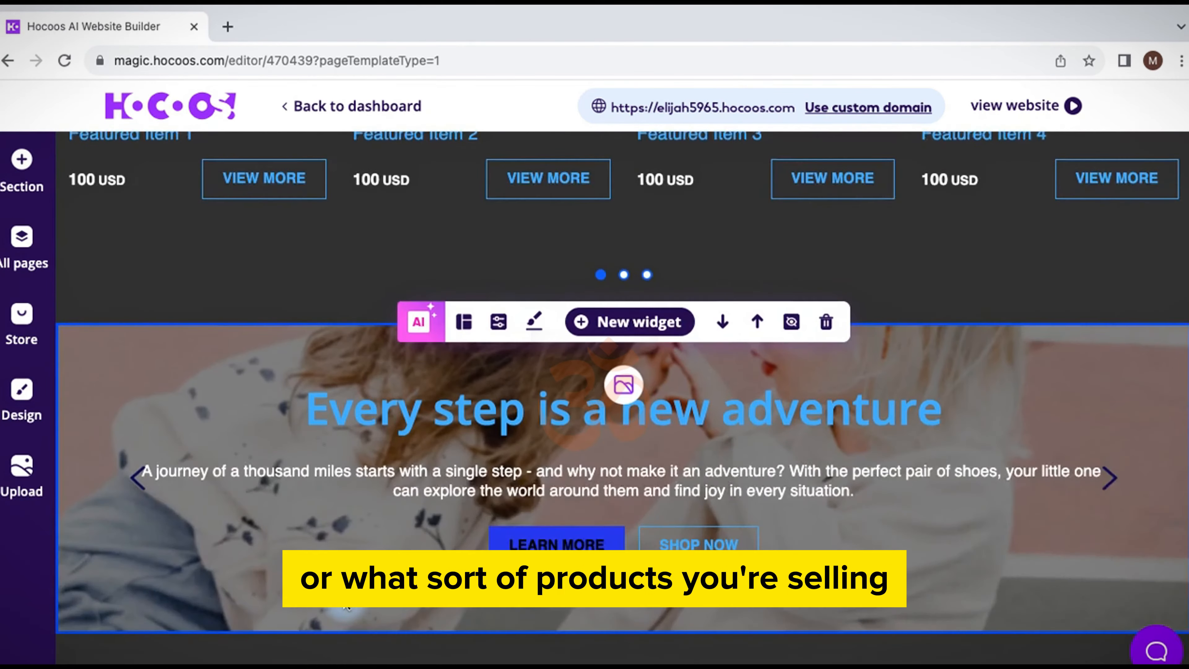
pyautogui.scroll(-1, 344, 596)
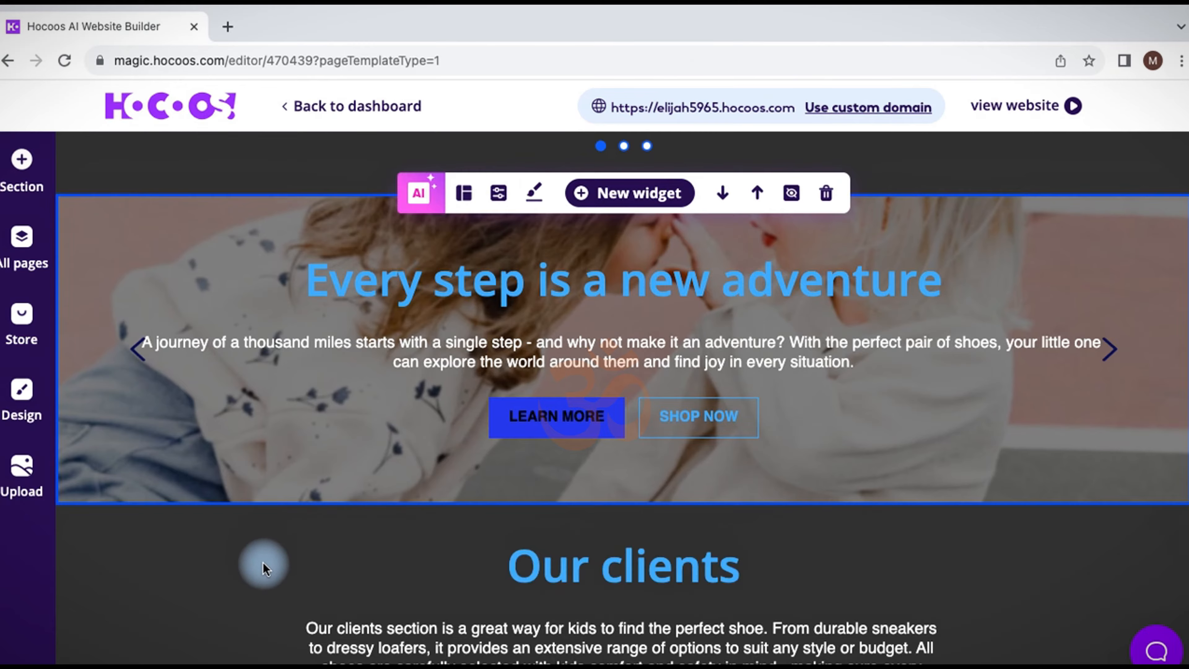
pyautogui.scroll(-5, 264, 562)
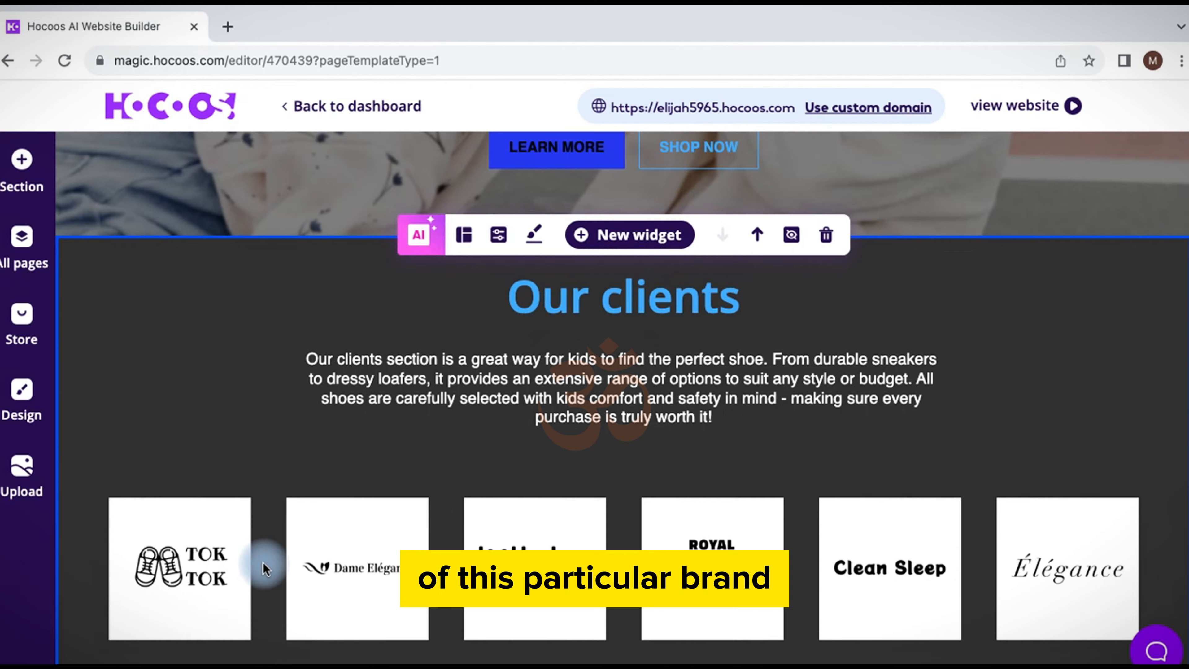
pyautogui.moveTo(296, 565)
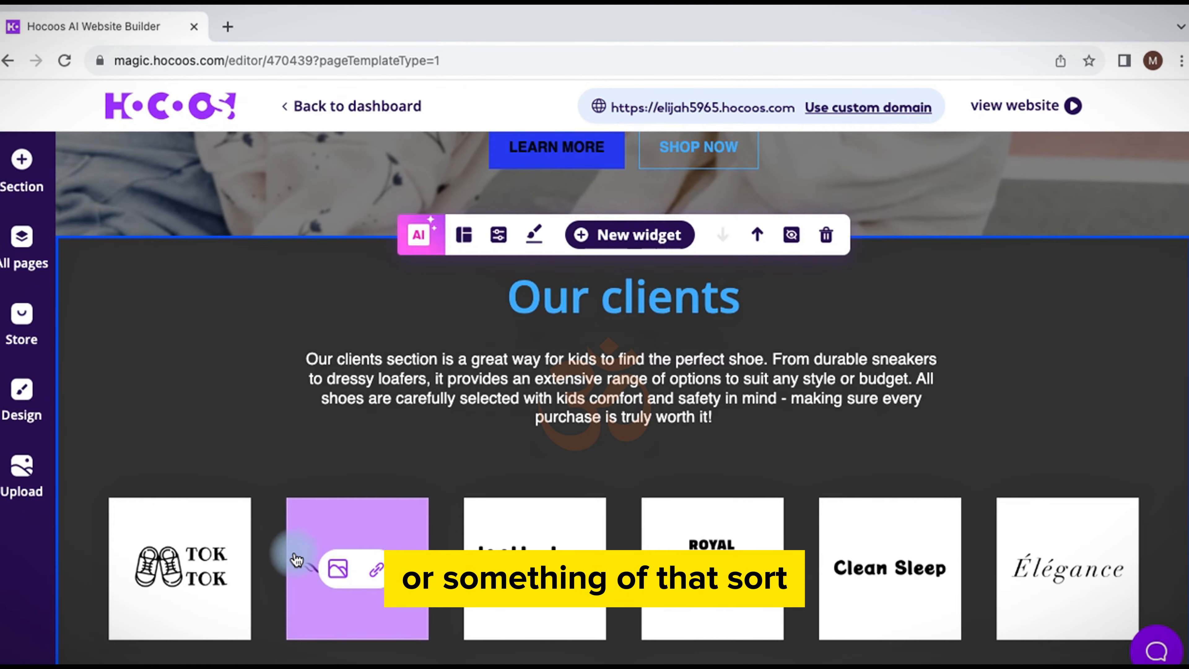
pyautogui.moveTo(213, 475)
pyautogui.scroll(-2, 198, 461)
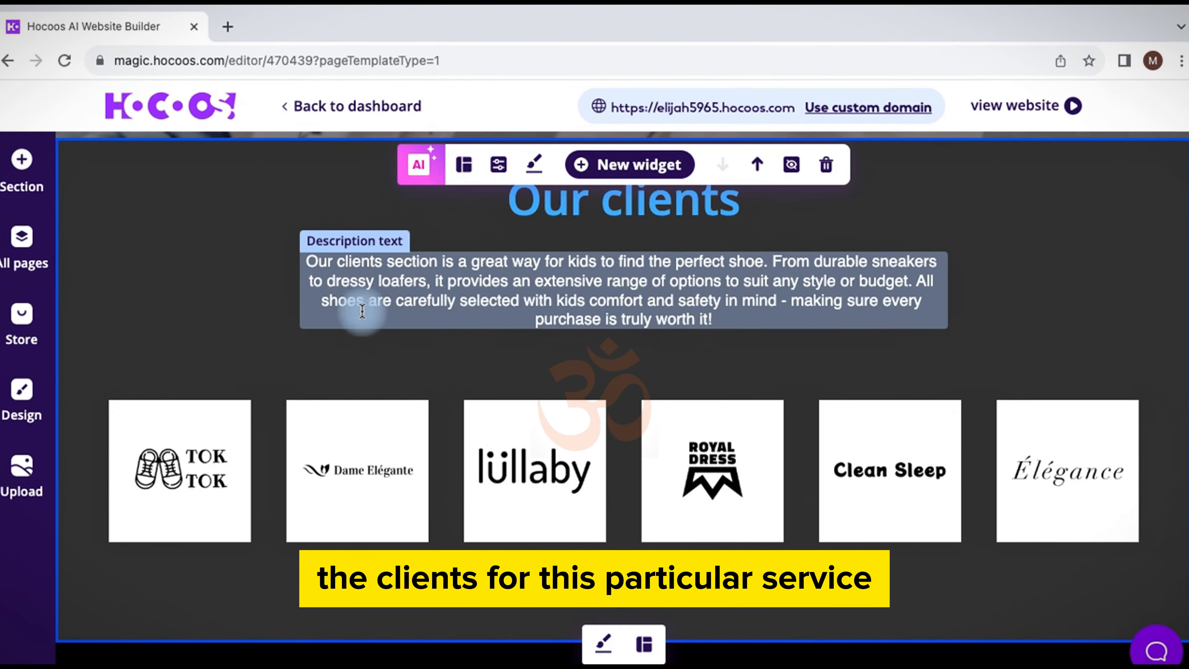
pyautogui.scroll(-3, 199, 363)
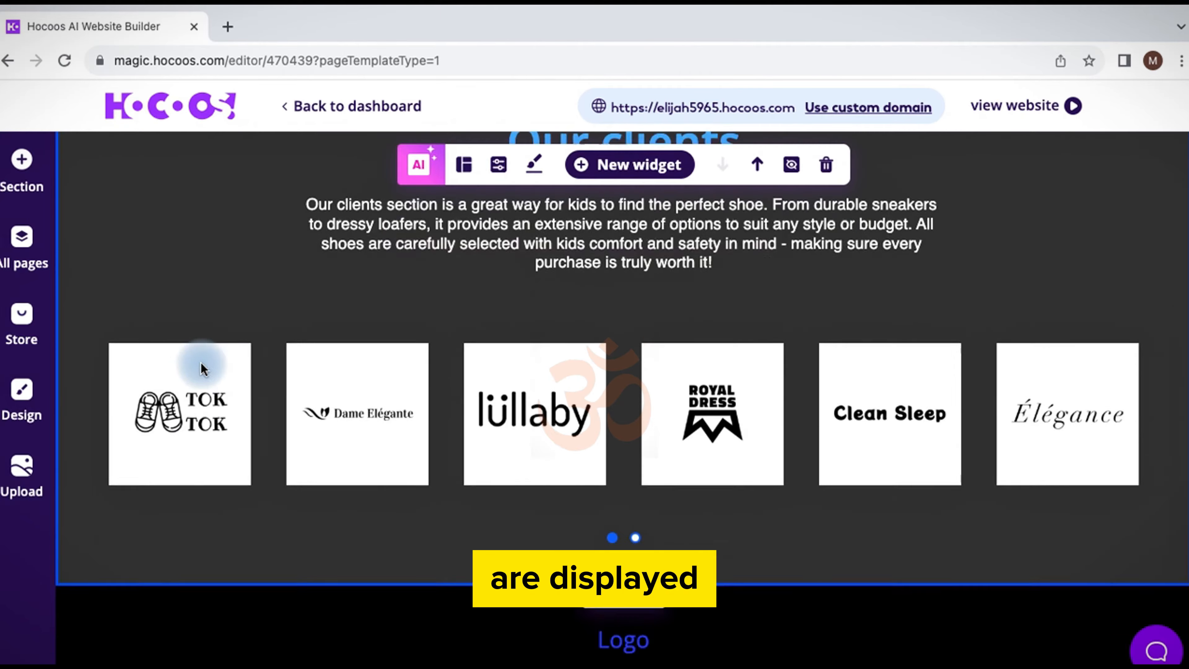
# Change the header logo's type to Image in the logo settings.
pyautogui.scroll(15, 202, 367)
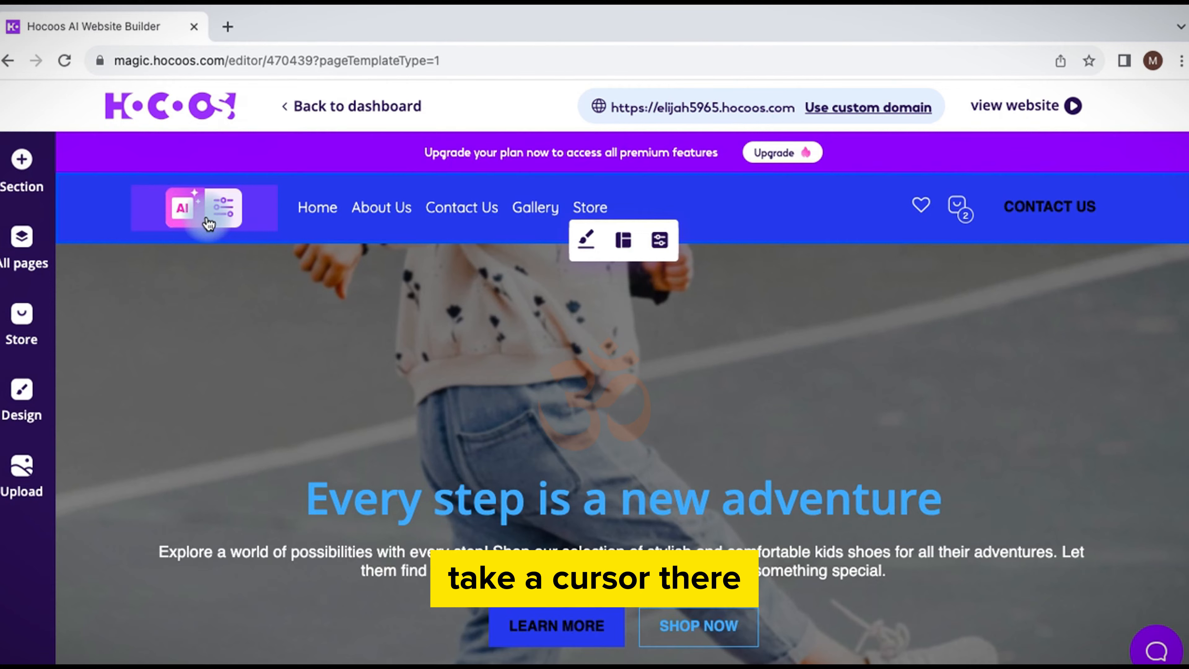
pyautogui.click(209, 223)
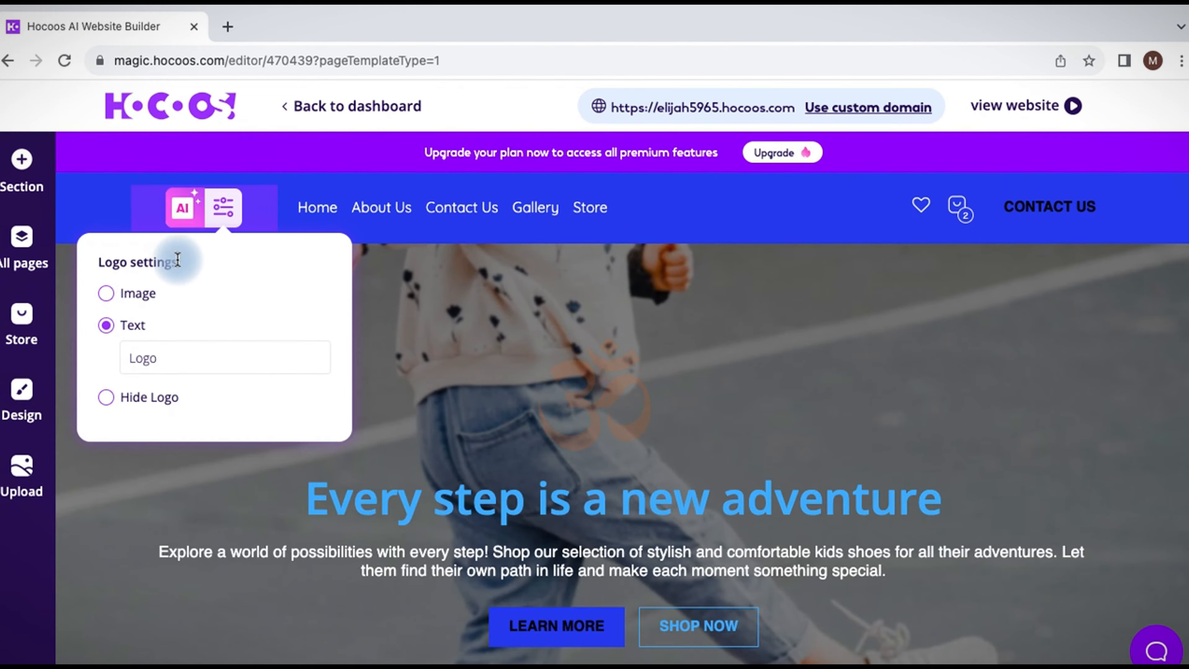
pyautogui.click(141, 296)
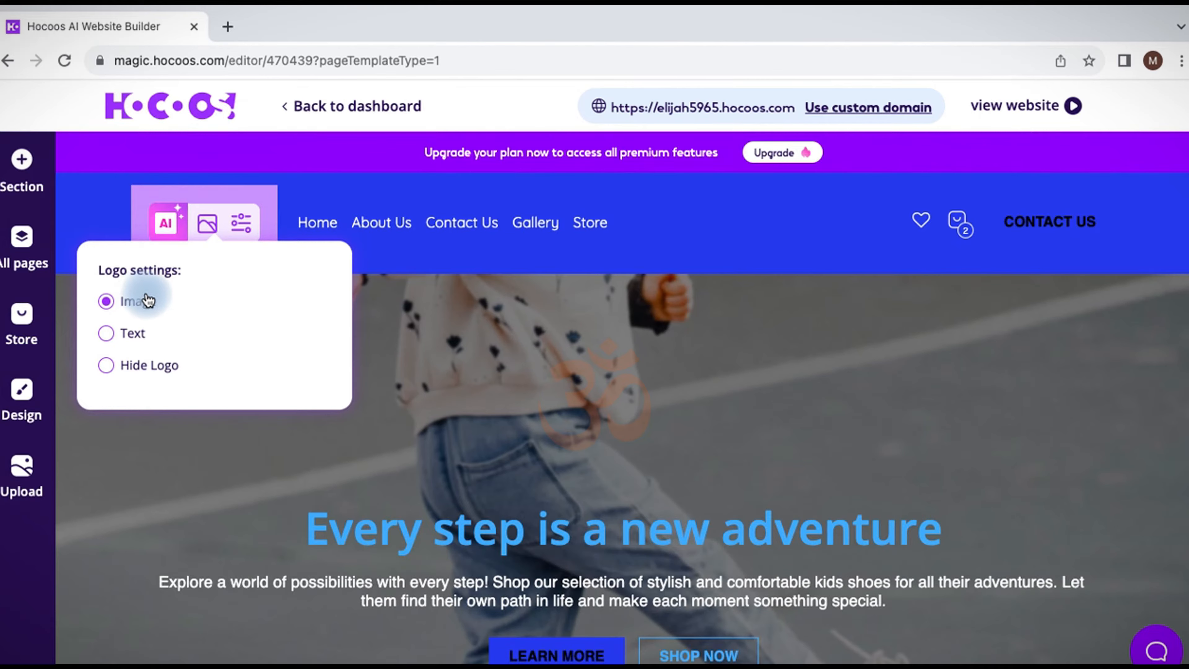
pyautogui.click(168, 230)
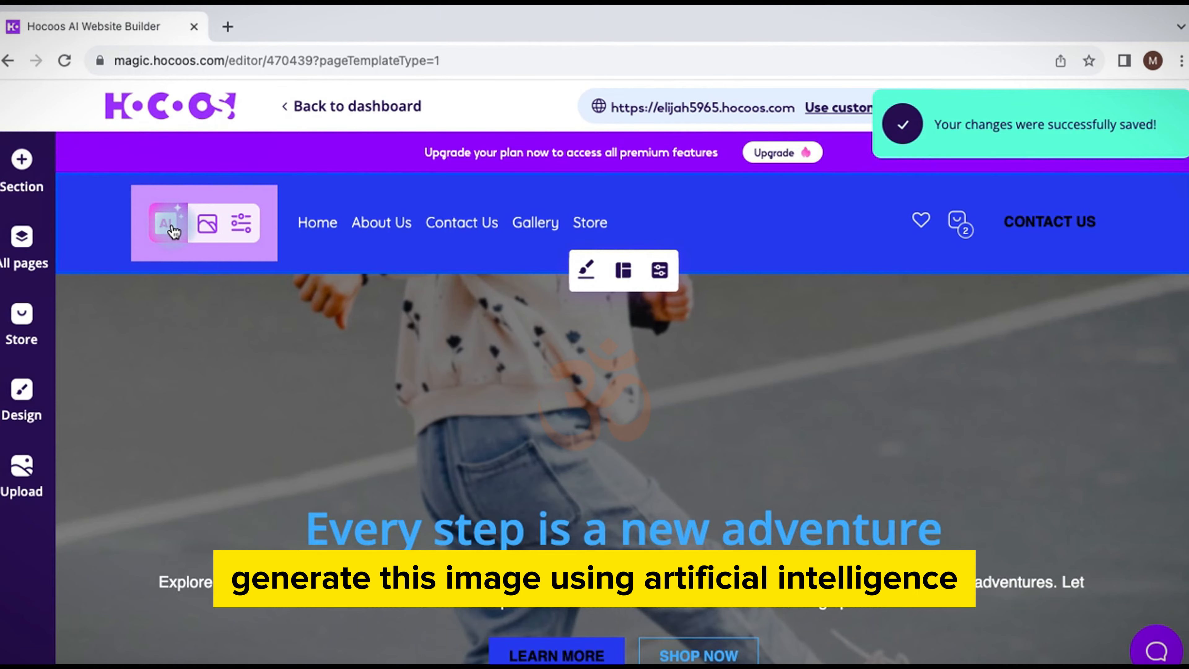
# Generate logo variants with AI for the header logo using the 3D style.
pyautogui.click(173, 231)
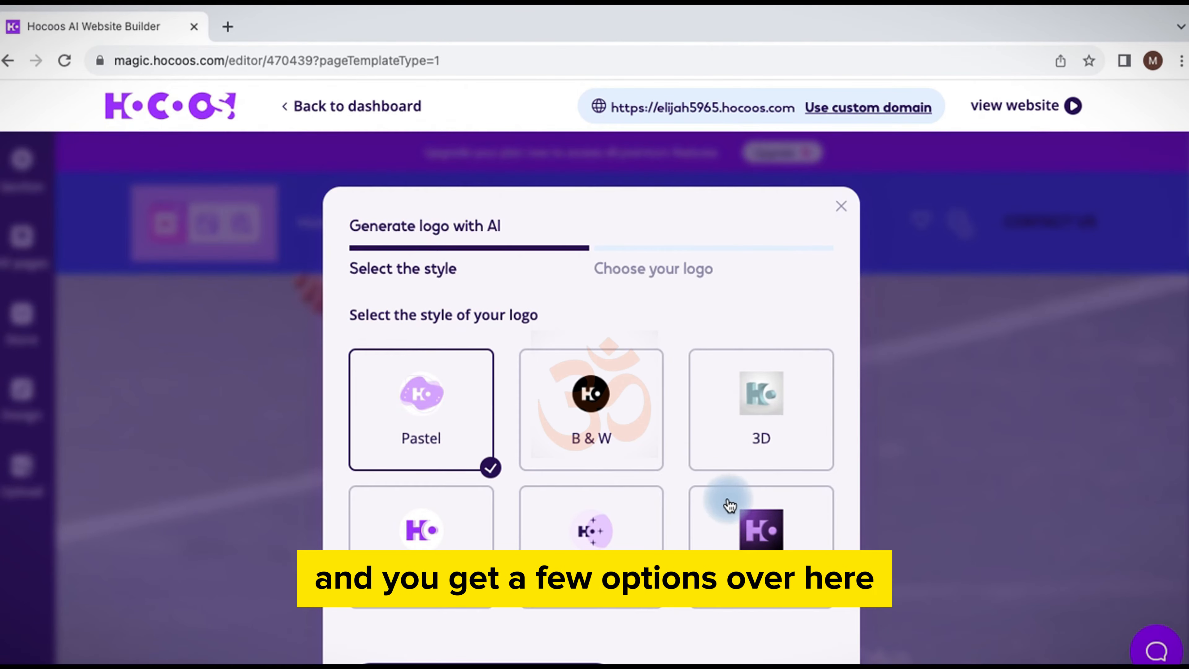
pyautogui.scroll(-3, 729, 505)
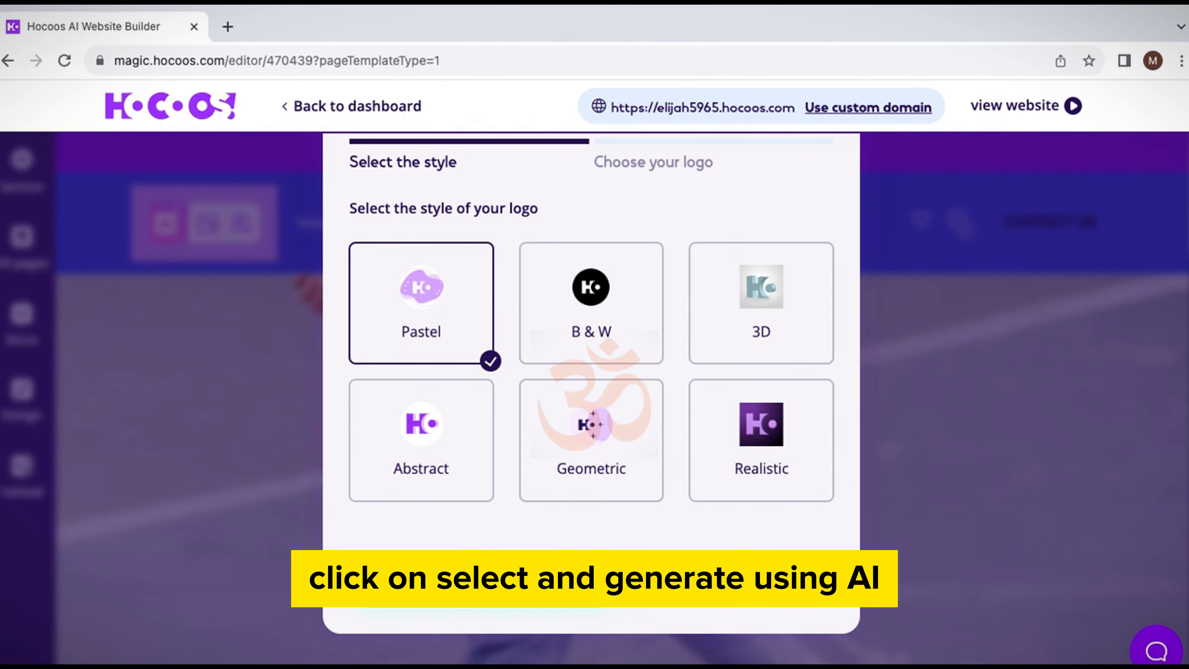
pyautogui.click(569, 335)
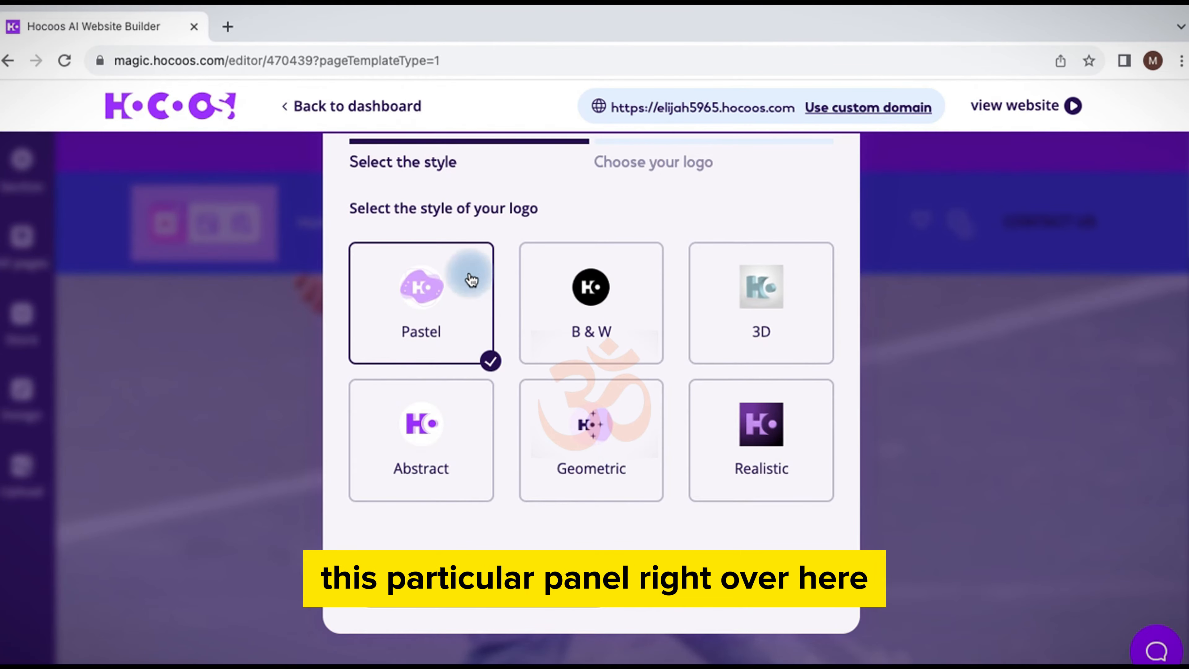
pyautogui.click(743, 352)
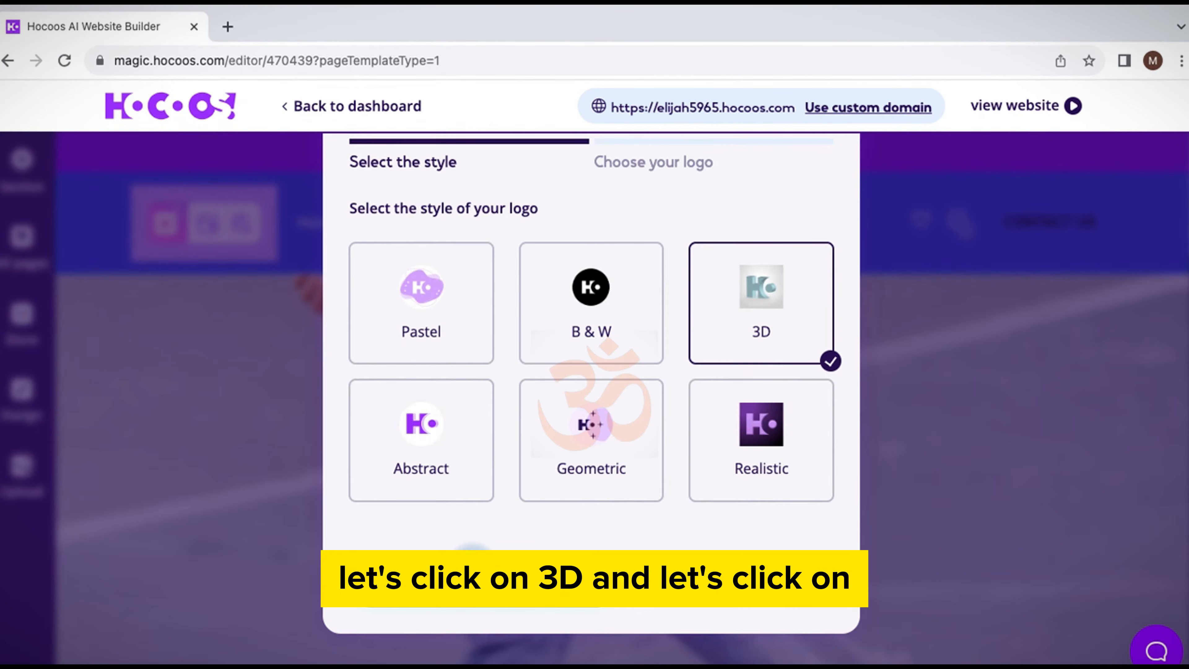
pyautogui.click(474, 571)
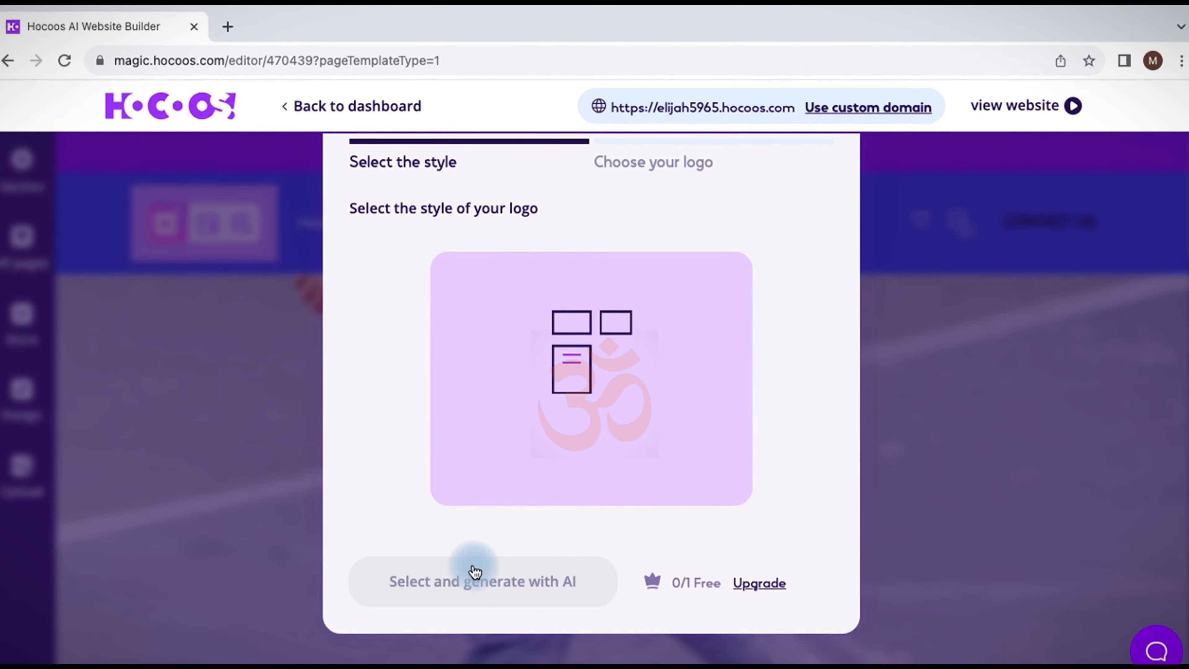
# Choose the generated rainbow sneaker with turquoise laces and a striped sole as the header logo.
pyautogui.scroll(3, 517, 478)
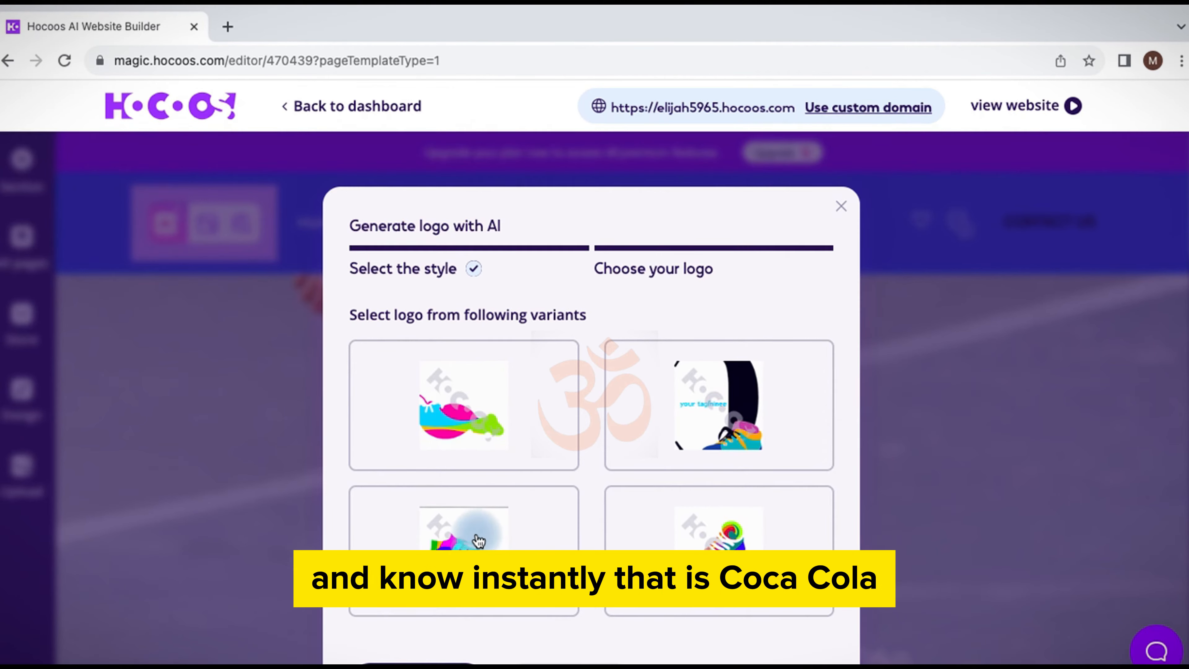
pyautogui.scroll(-2, 548, 534)
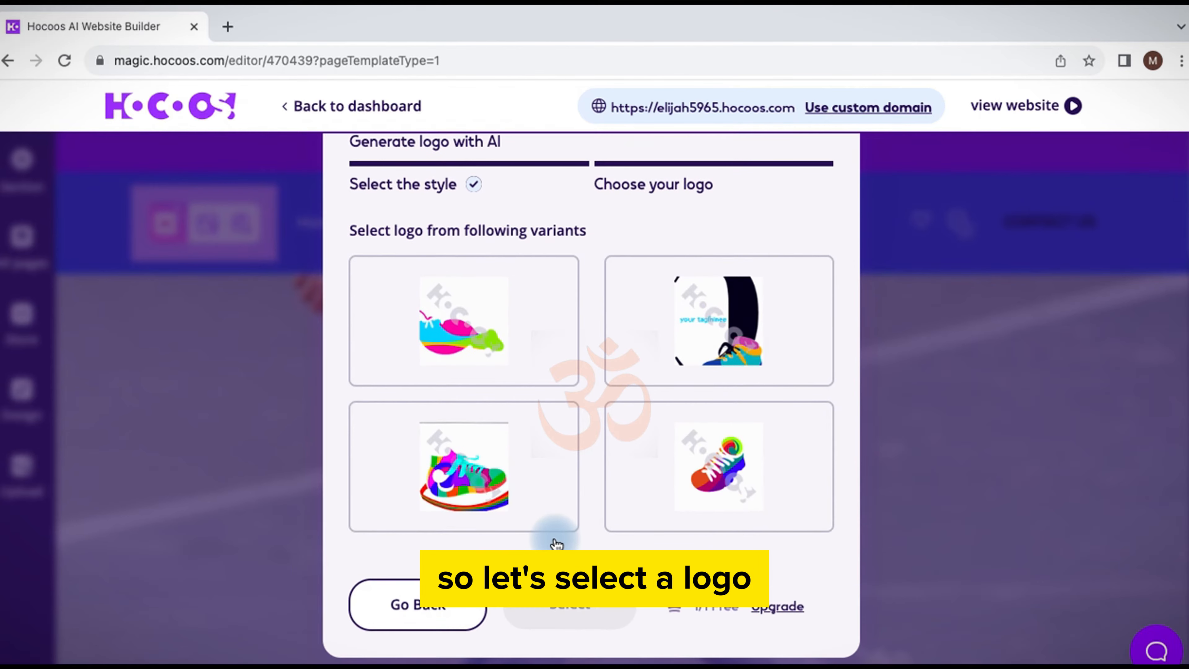
pyautogui.click(454, 492)
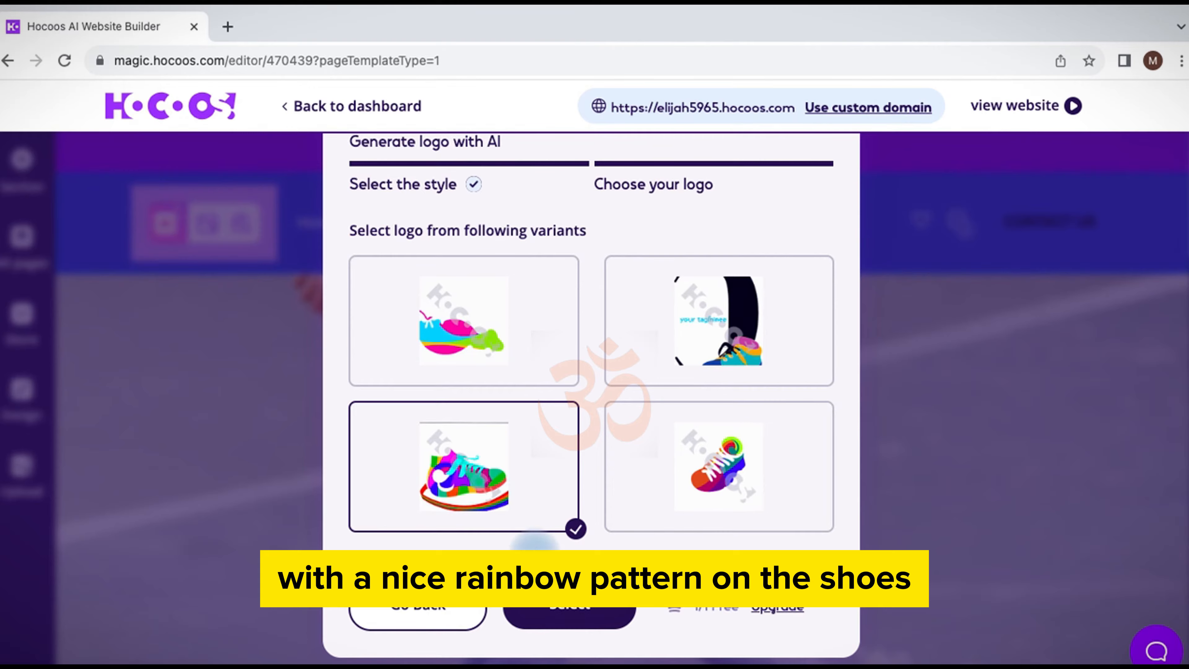
pyautogui.click(561, 608)
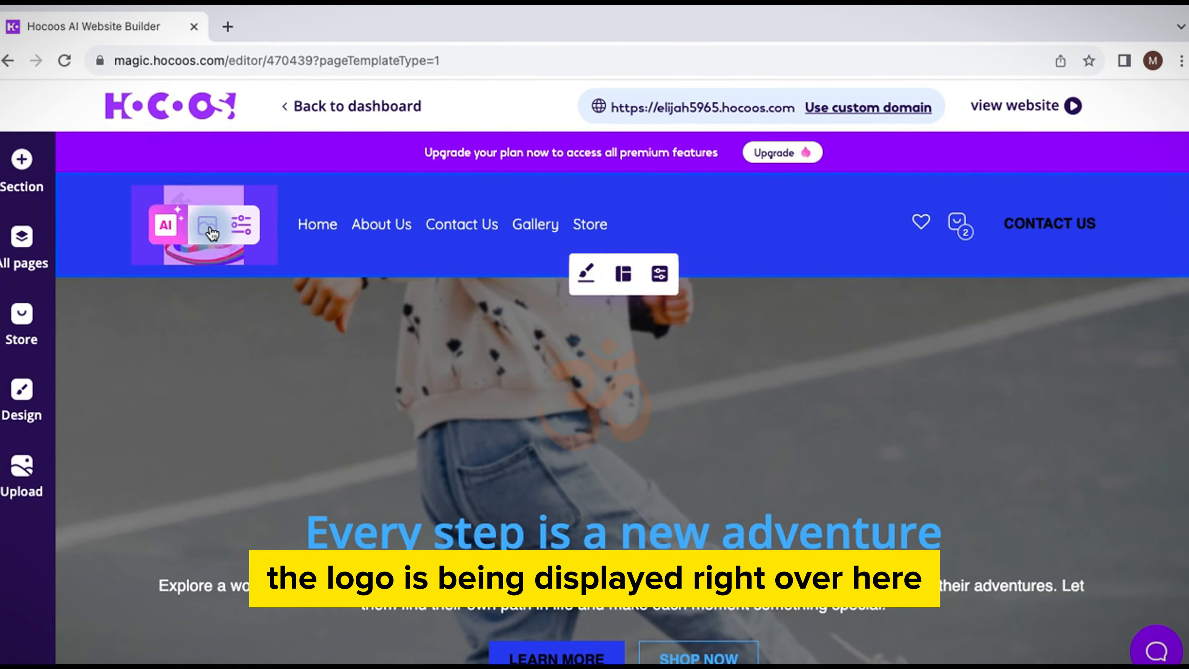
# Examine the free images and own images available for the header logo, leaving the file explorer without choosing any.
pyautogui.click(211, 232)
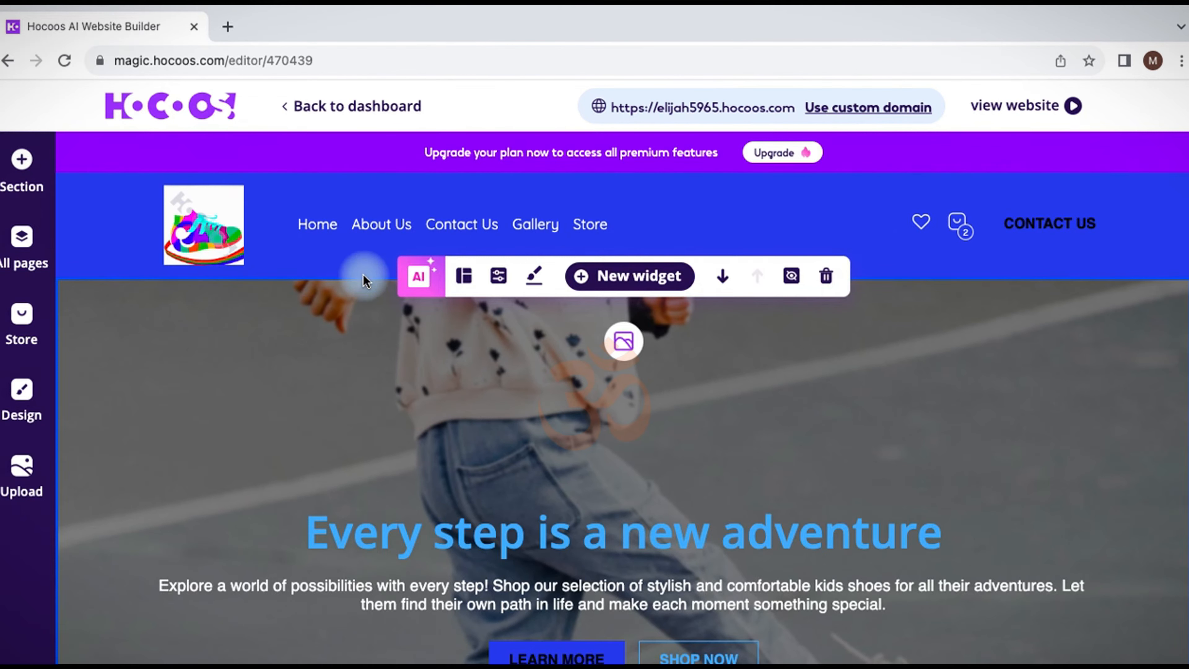
pyautogui.click(216, 236)
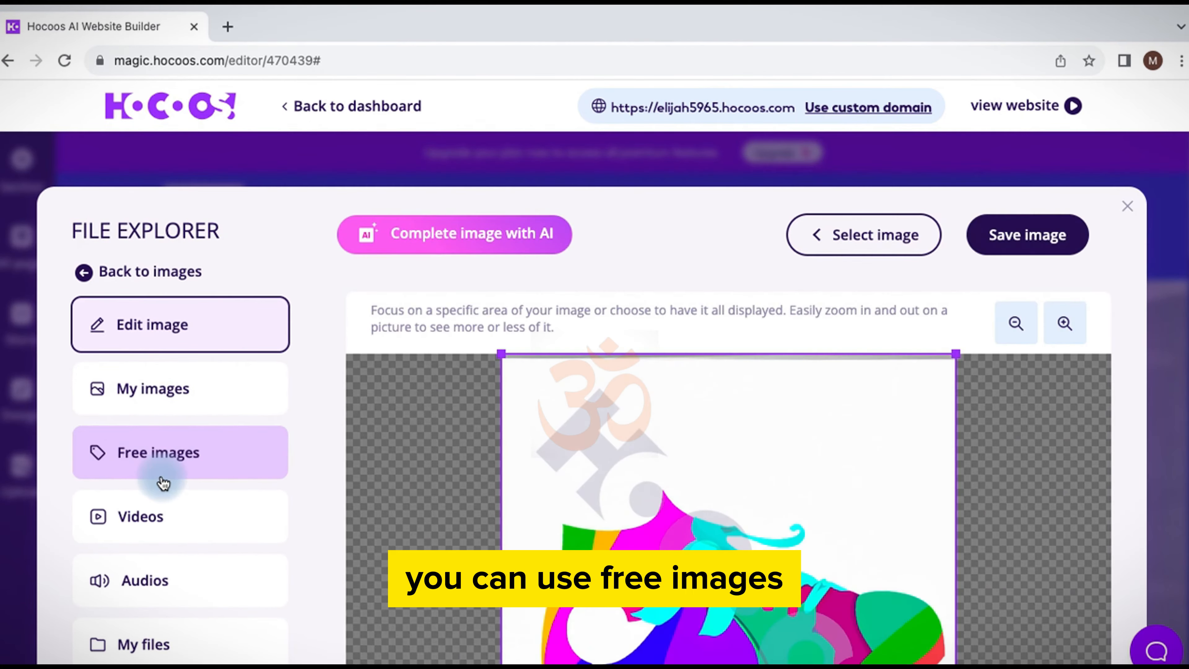
pyautogui.click(159, 457)
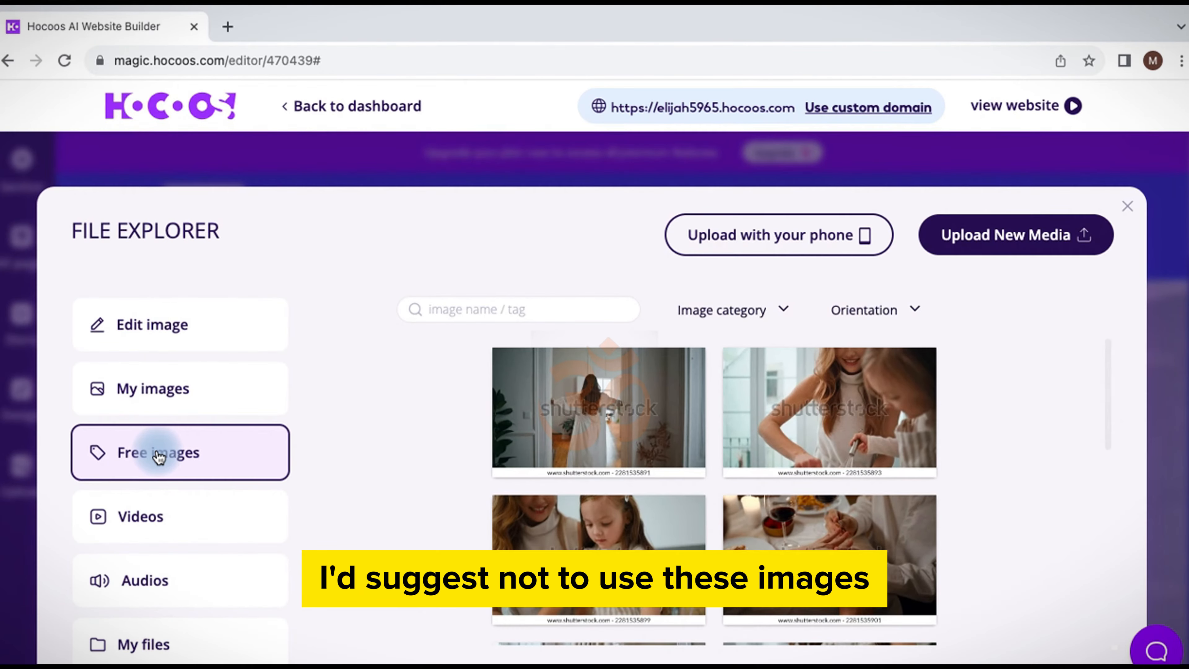
pyautogui.click(141, 402)
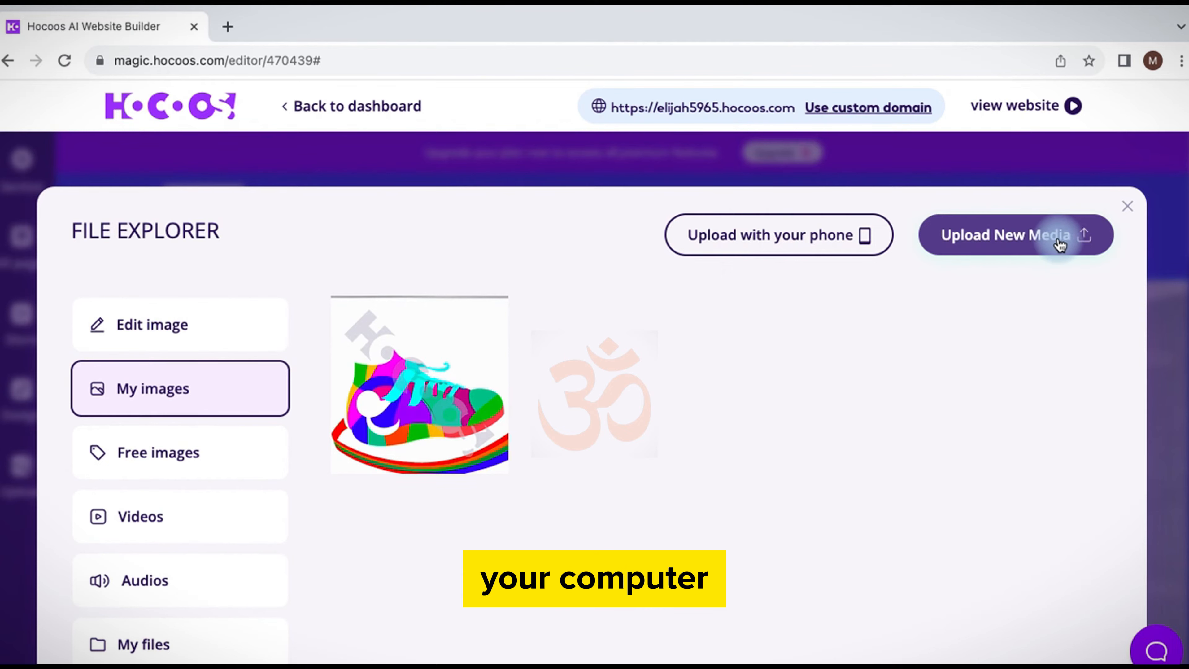
pyautogui.click(1132, 211)
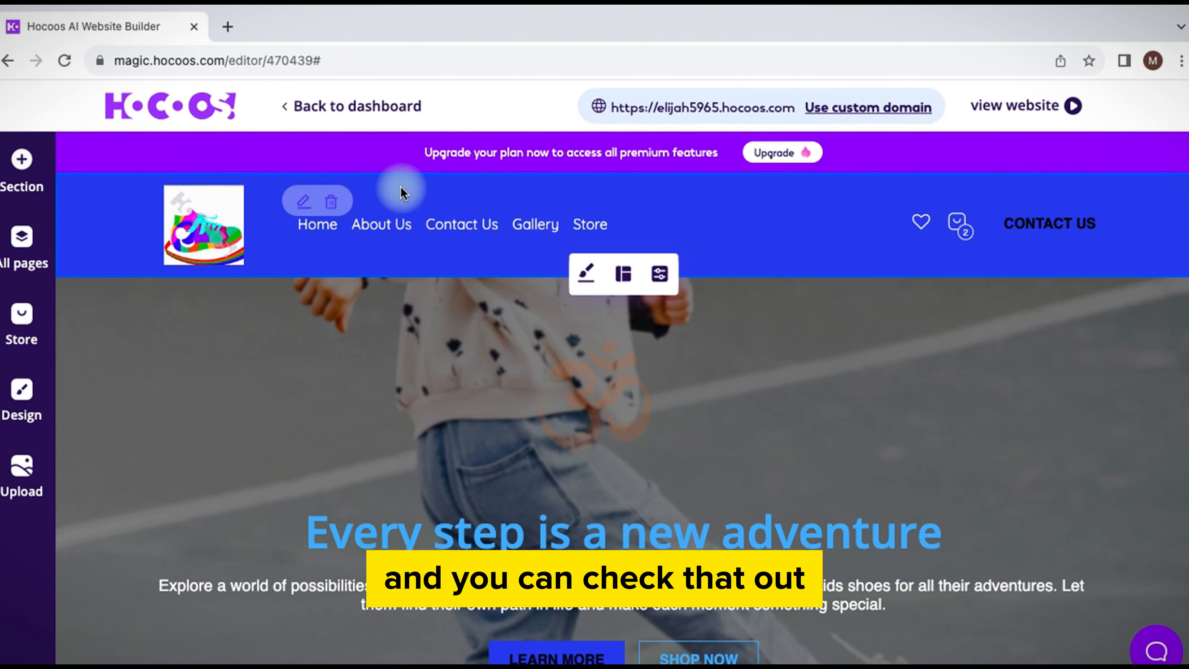
# Replace the hero section's title text with "Shoes that will put a smile on your kid's face".
pyautogui.scroll(-1, 510, 308)
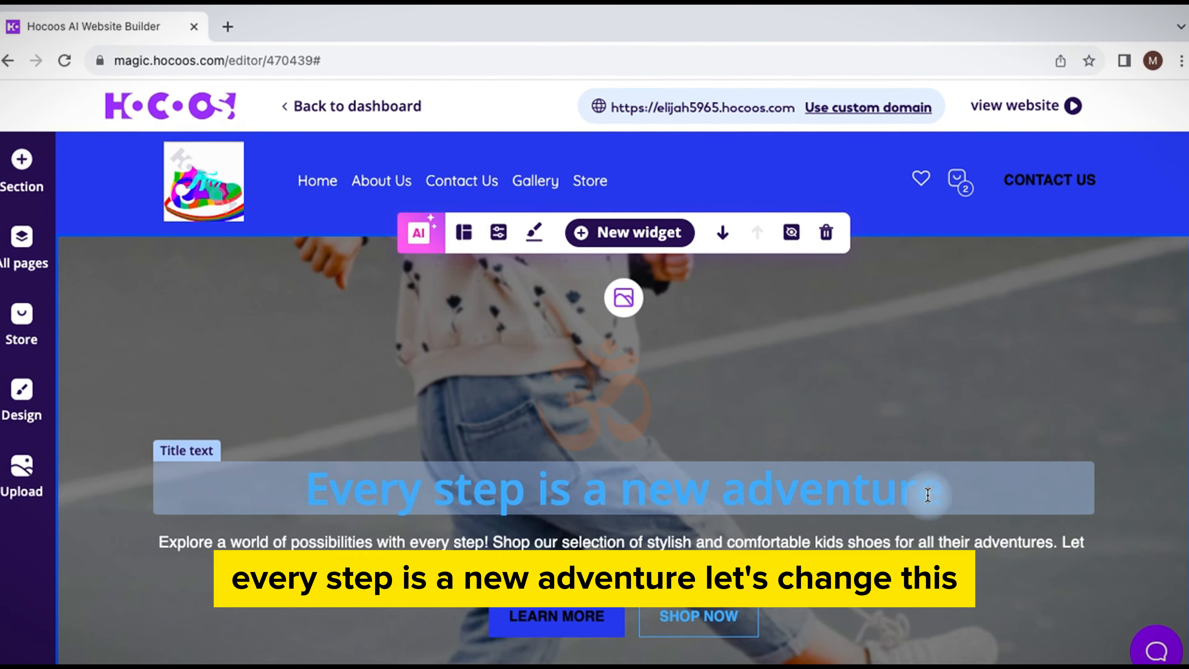
pyautogui.click(971, 486)
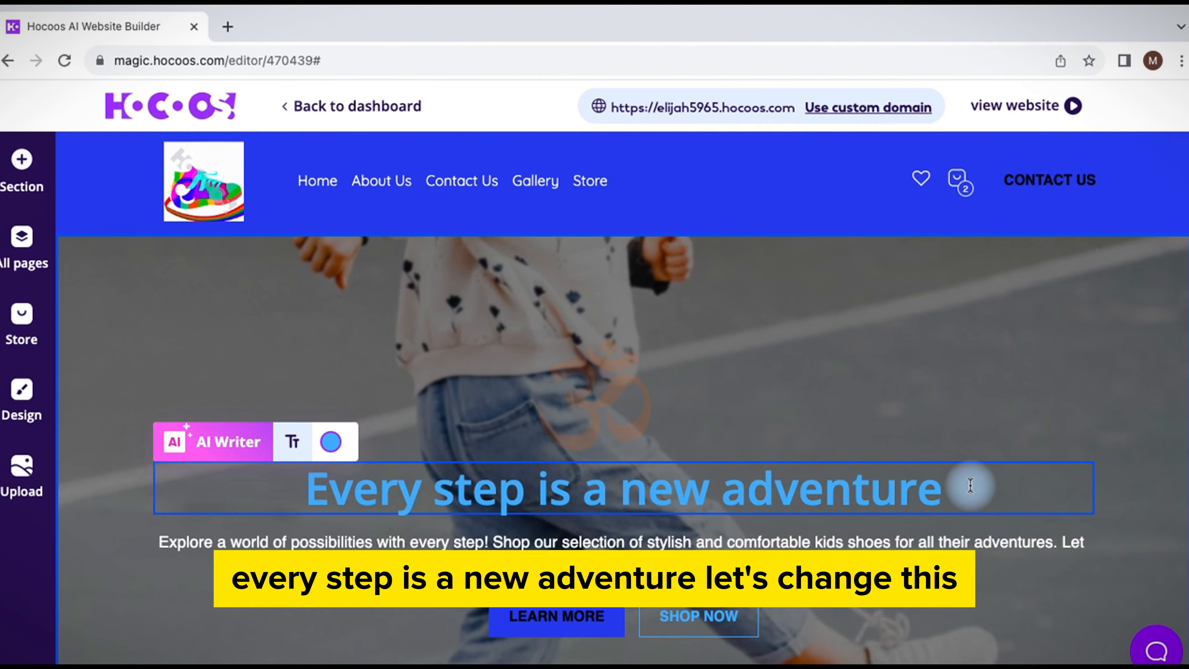
pyautogui.press('BackSpace')
pyautogui.press('BackSpace')
pyautogui.press('BackSpace')
pyautogui.press('BackSpace')
pyautogui.press('BackSpace')
pyautogui.press('BackSpace')
pyautogui.press('BackSpace')
pyautogui.press('BackSpace')
pyautogui.press('BackSpace')
pyautogui.press('BackSpace')
pyautogui.press('BackSpace')
pyautogui.press('BackSpace')
pyautogui.press('BackSpace')
pyautogui.press('BackSpace')
pyautogui.press('BackSpace')
pyautogui.press('BackSpace')
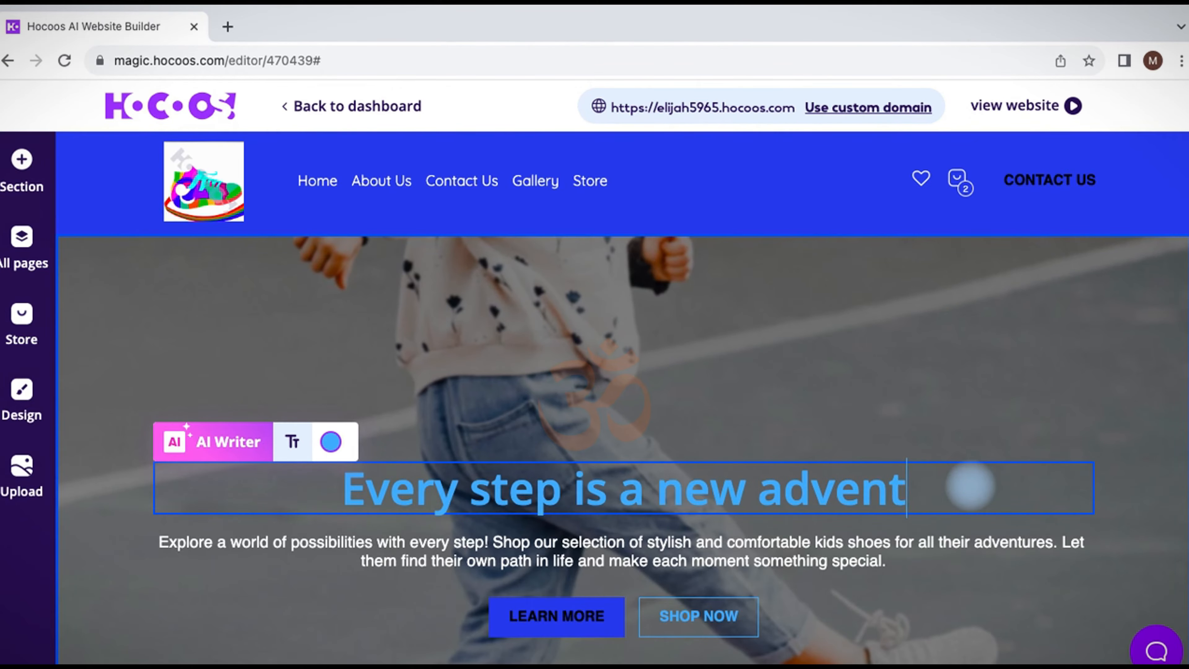
pyautogui.press('BackSpace')
pyautogui.press('BackSpace')
pyautogui.press('BackSpace')
pyautogui.press('BackSpace')
pyautogui.press('BackSpace')
pyautogui.press('BackSpace')
pyautogui.press('BackSpace')
pyautogui.press('BackSpace')
pyautogui.press('BackSpace')
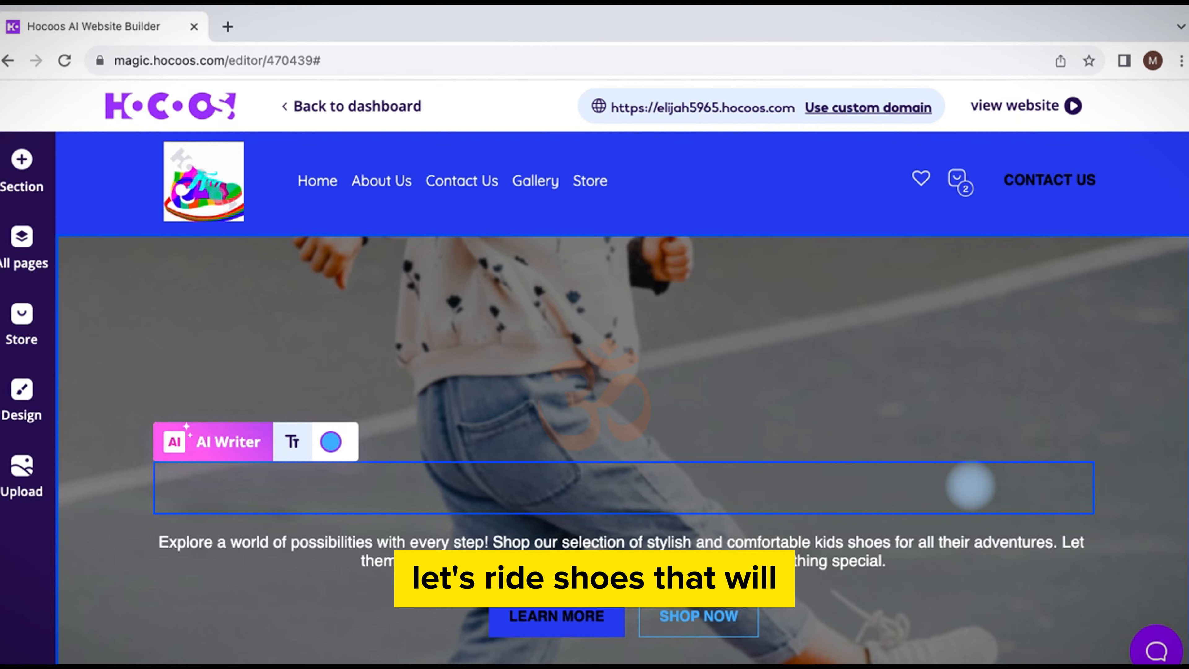
pyautogui.write('Shoes that w')
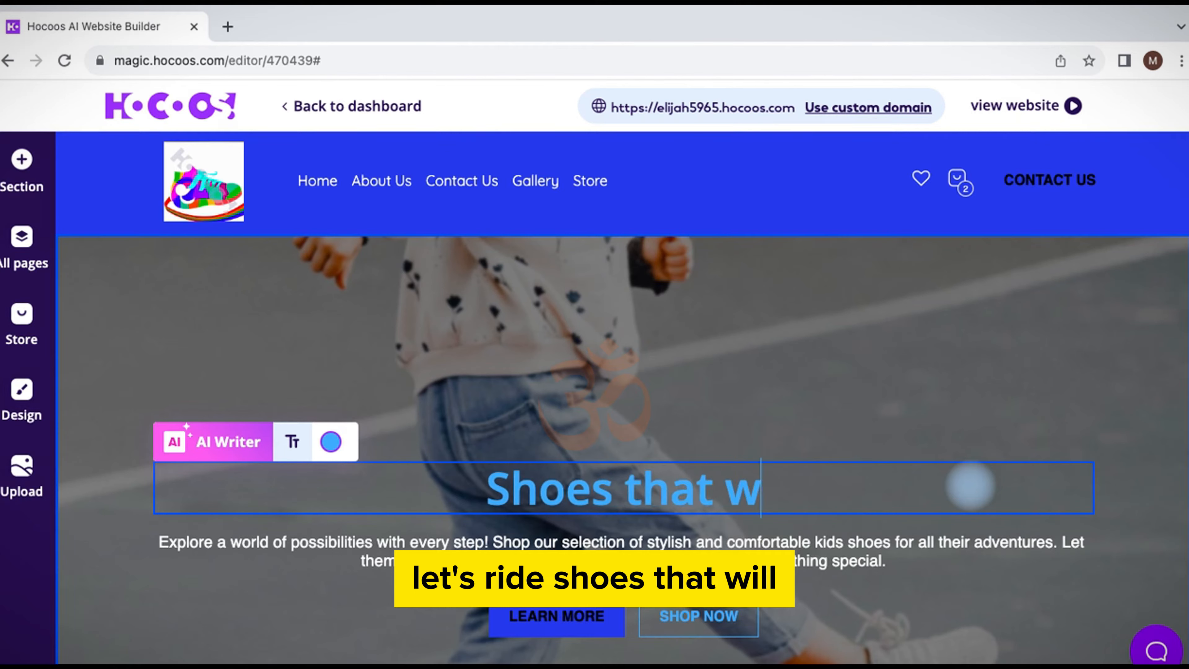
pyautogui.write('ill put a ')
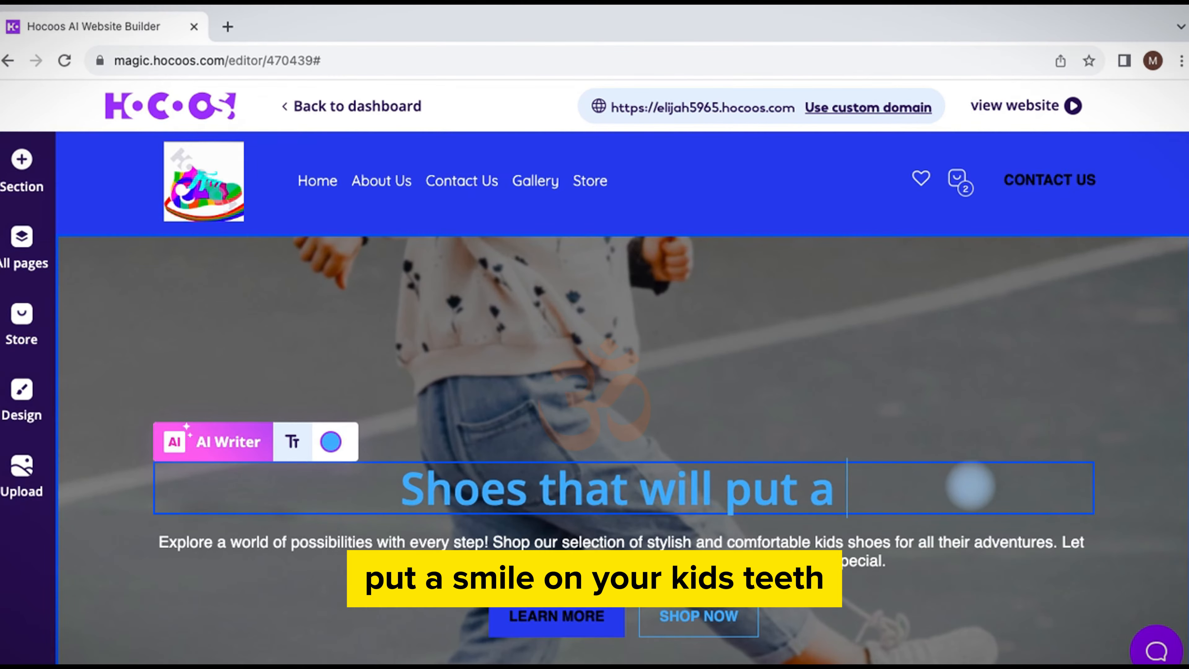
pyautogui.write('smile on yo')
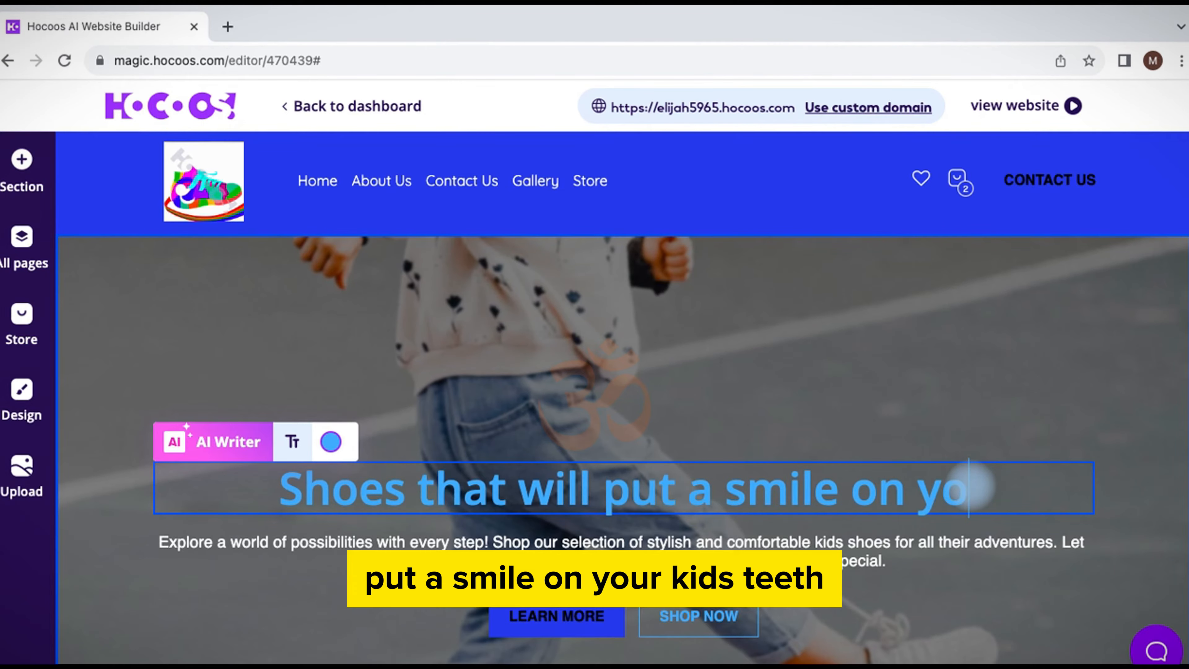
pyautogui.write("ur Kid's")
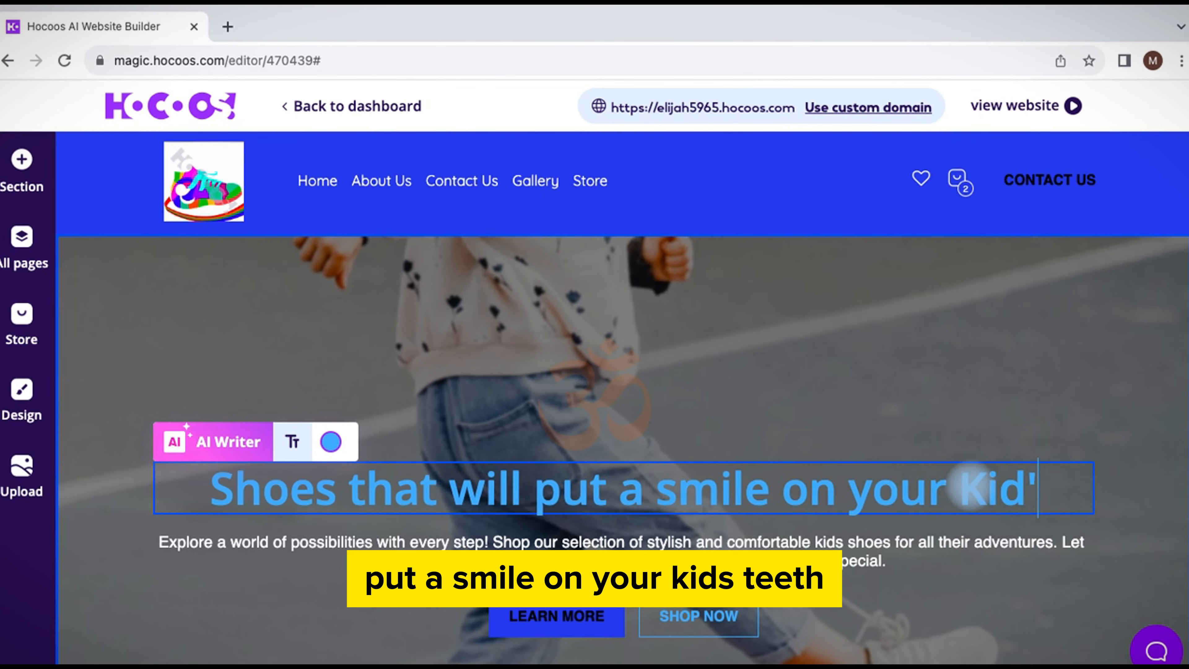
pyautogui.write(' face')
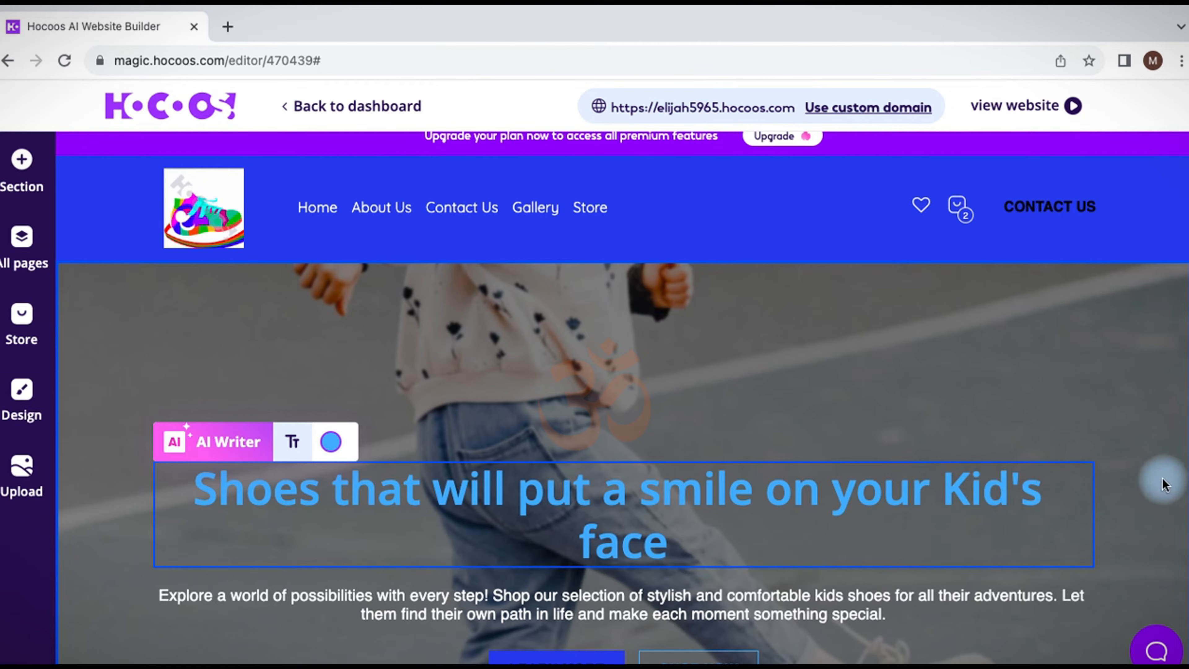
pyautogui.press('BackSpace')
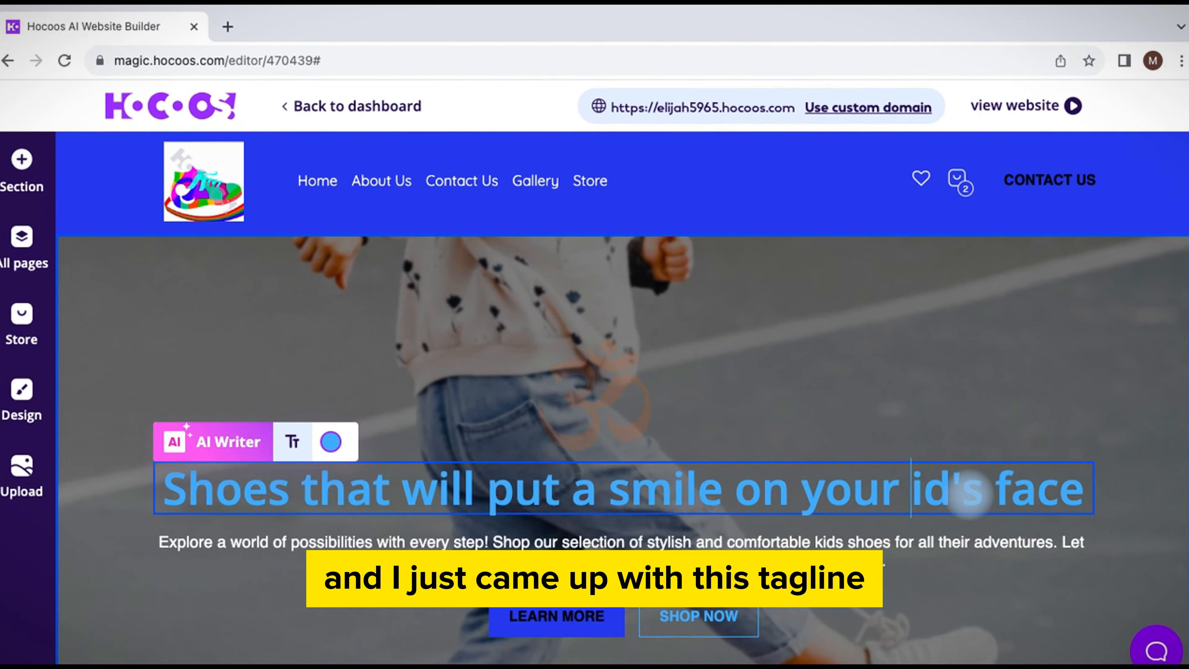
pyautogui.write('k')
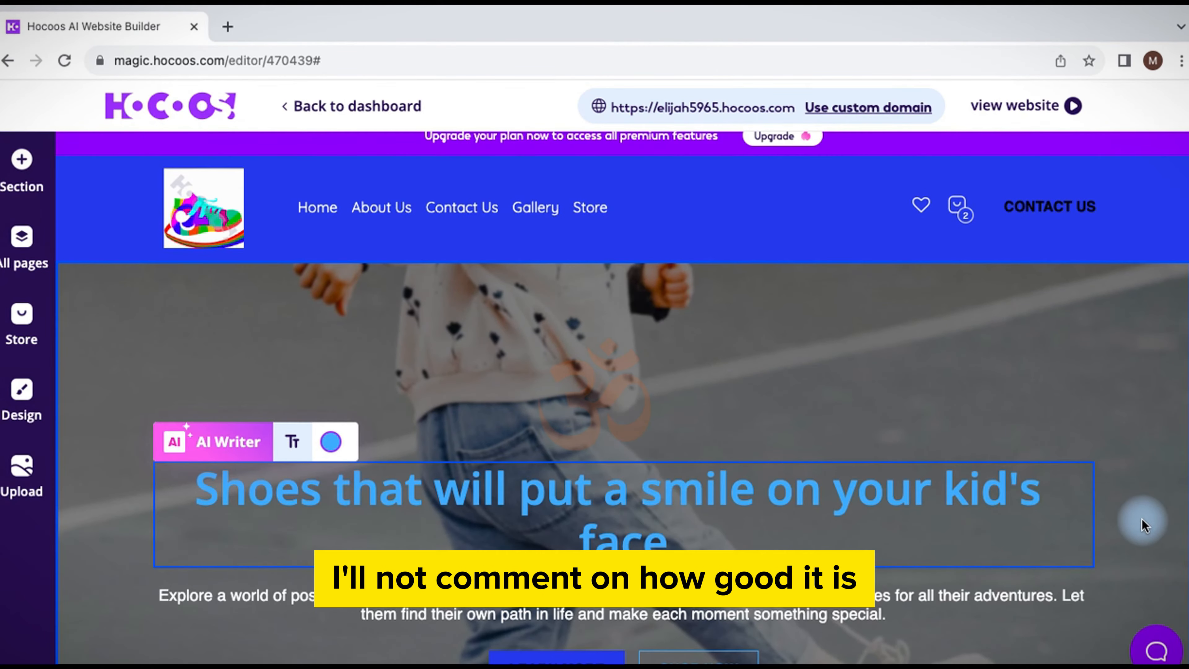
# Replace the hero section's description with "Bespoke shoes for every occasion and every kid.".
pyautogui.scroll(-3, 1141, 522)
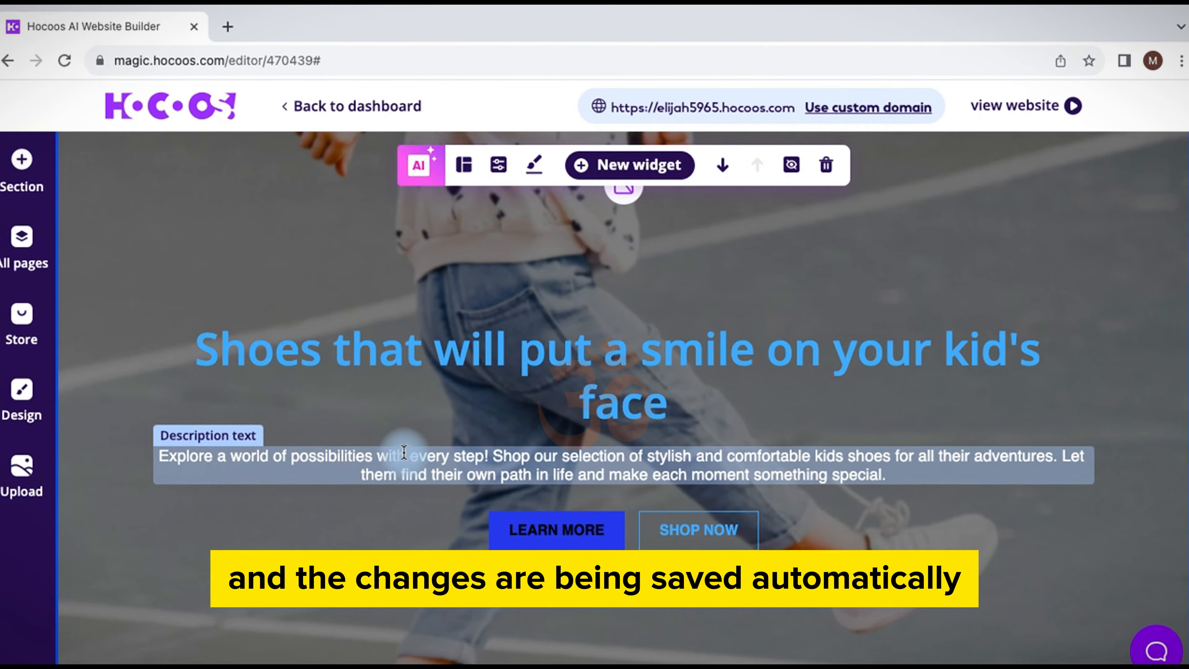
pyautogui.click(382, 458)
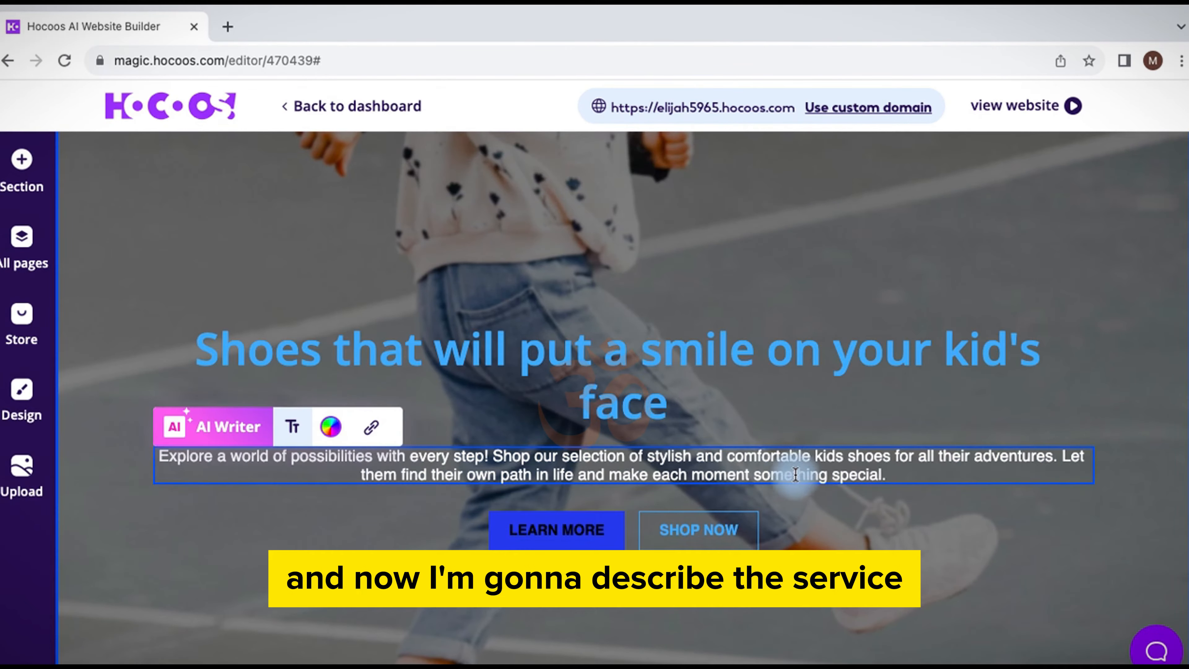
pyautogui.click(892, 476)
pyautogui.moveTo(894, 477); pyautogui.dragTo(145, 459)
pyautogui.press('BackSpace')
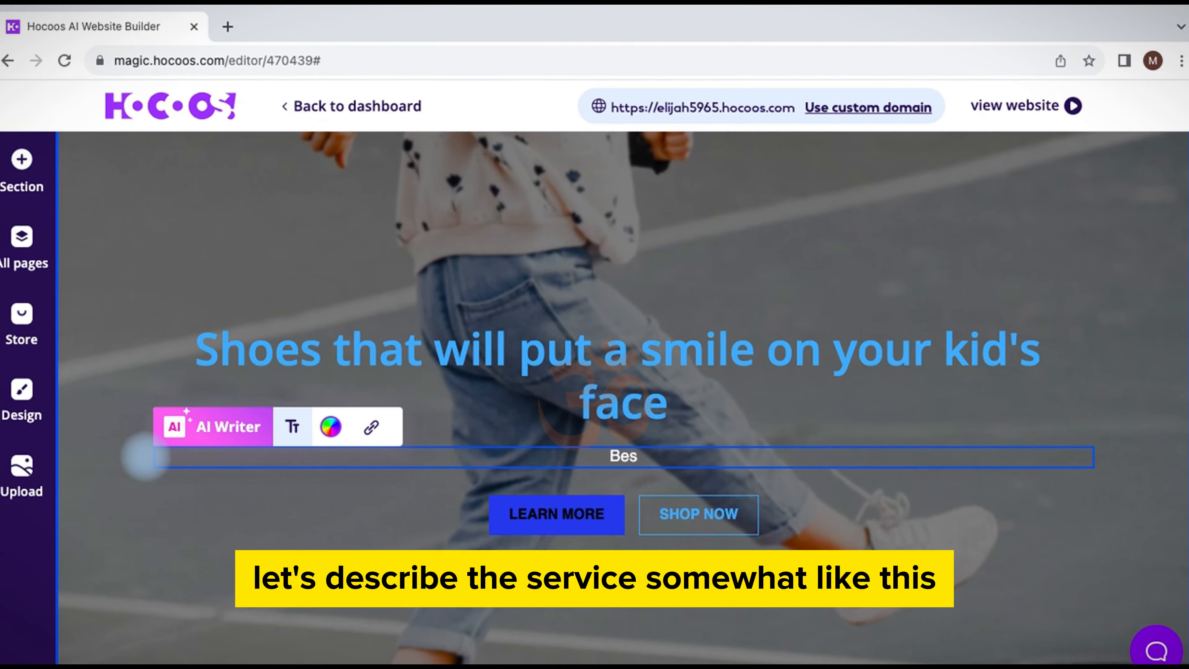
pyautogui.write('Bespoke shoe')
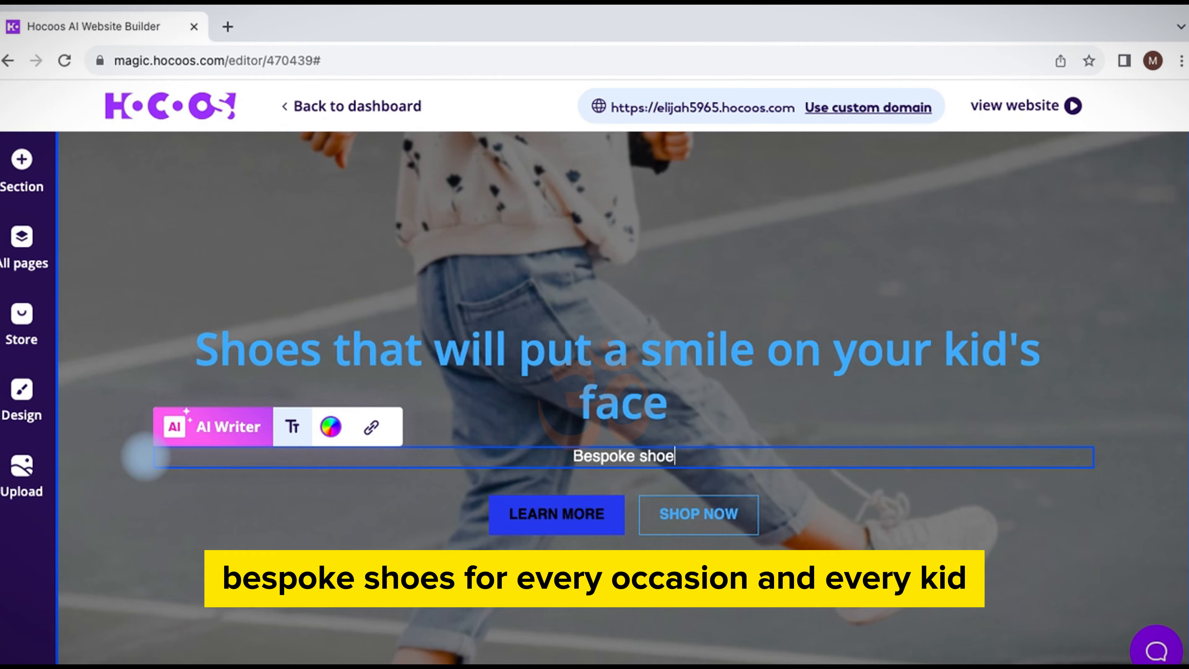
pyautogui.write('s for ever')
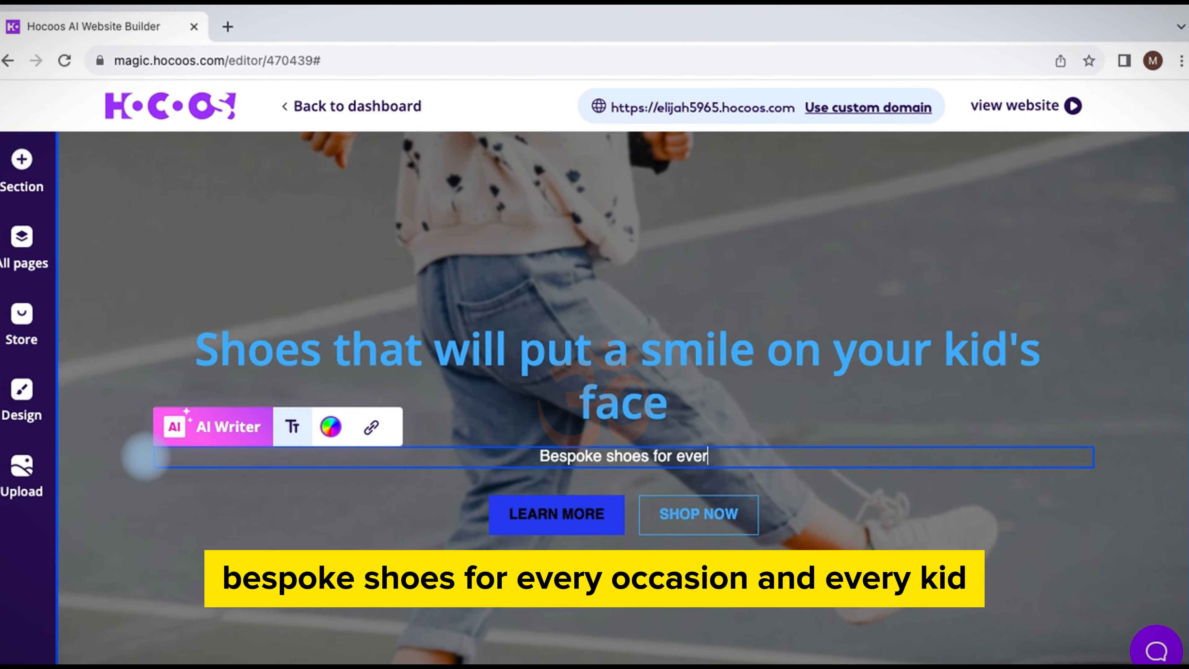
pyautogui.write('y occasion')
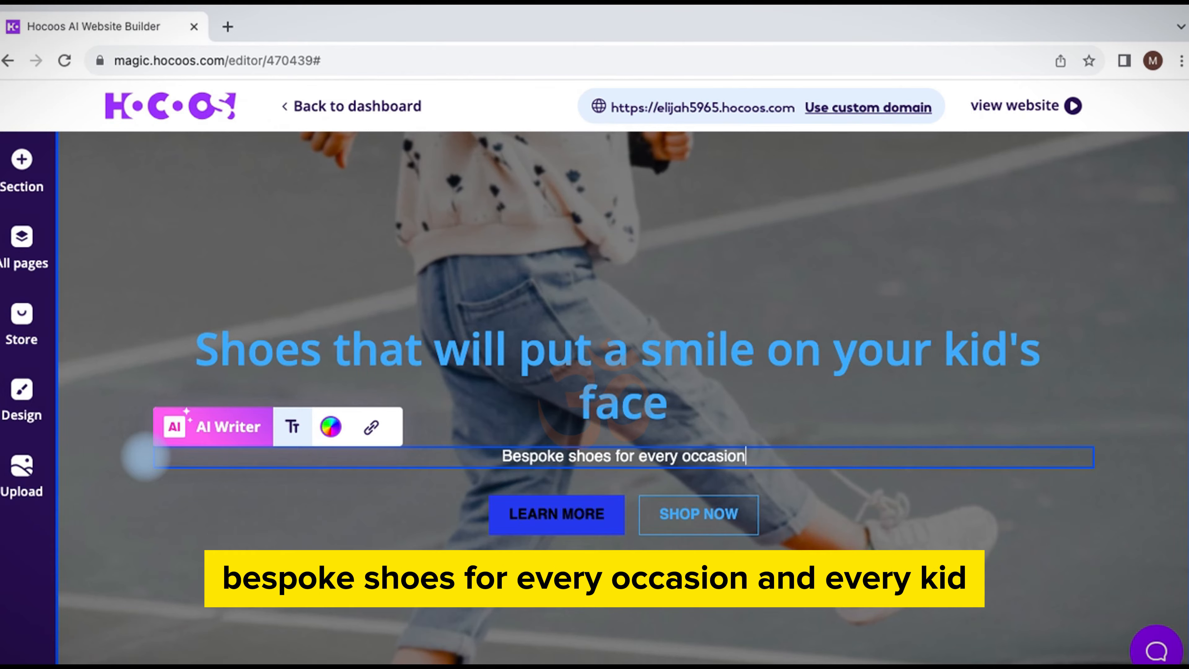
pyautogui.write(' and every kid')
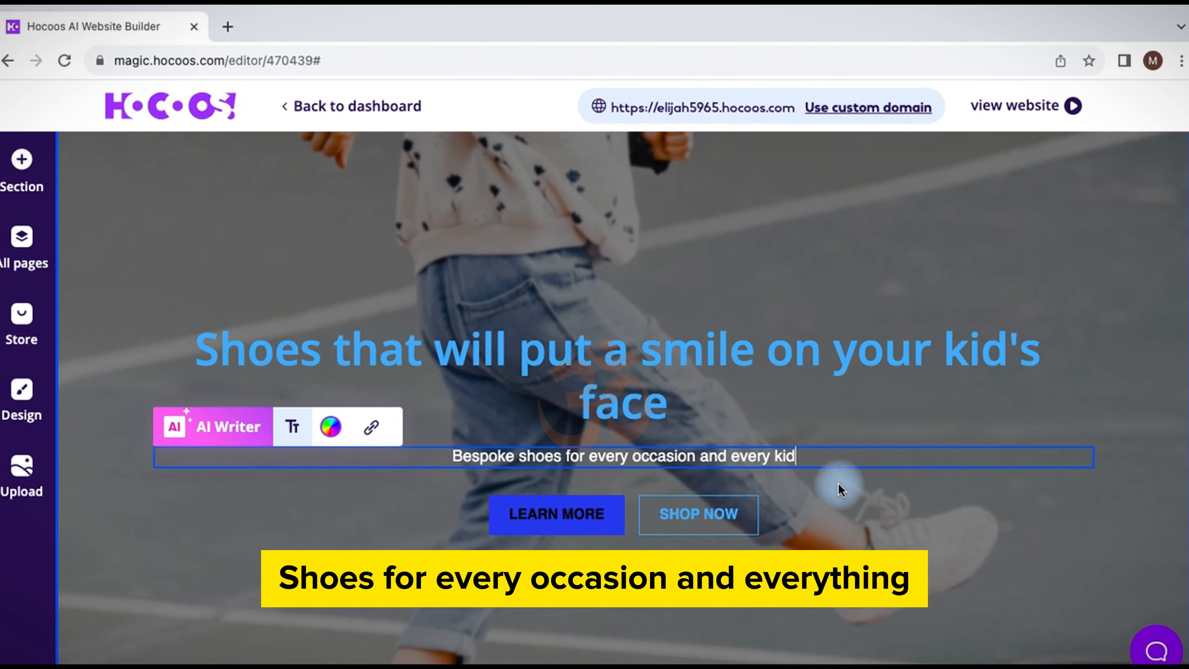
pyautogui.write('.')
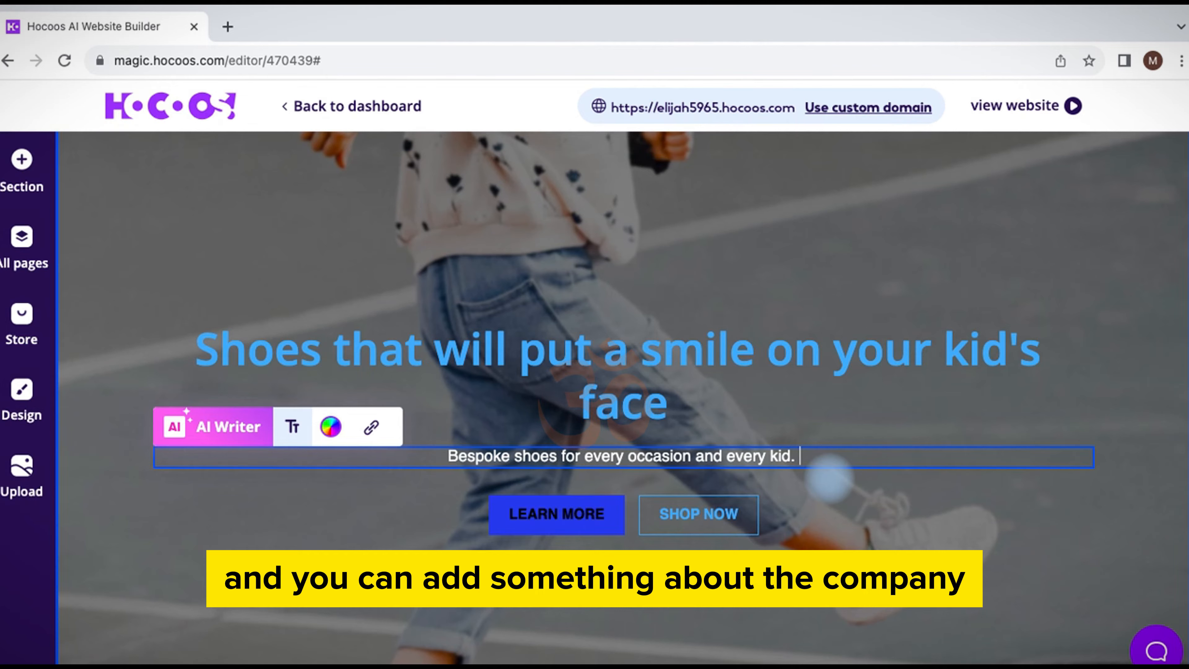
pyautogui.press('BackSpace')
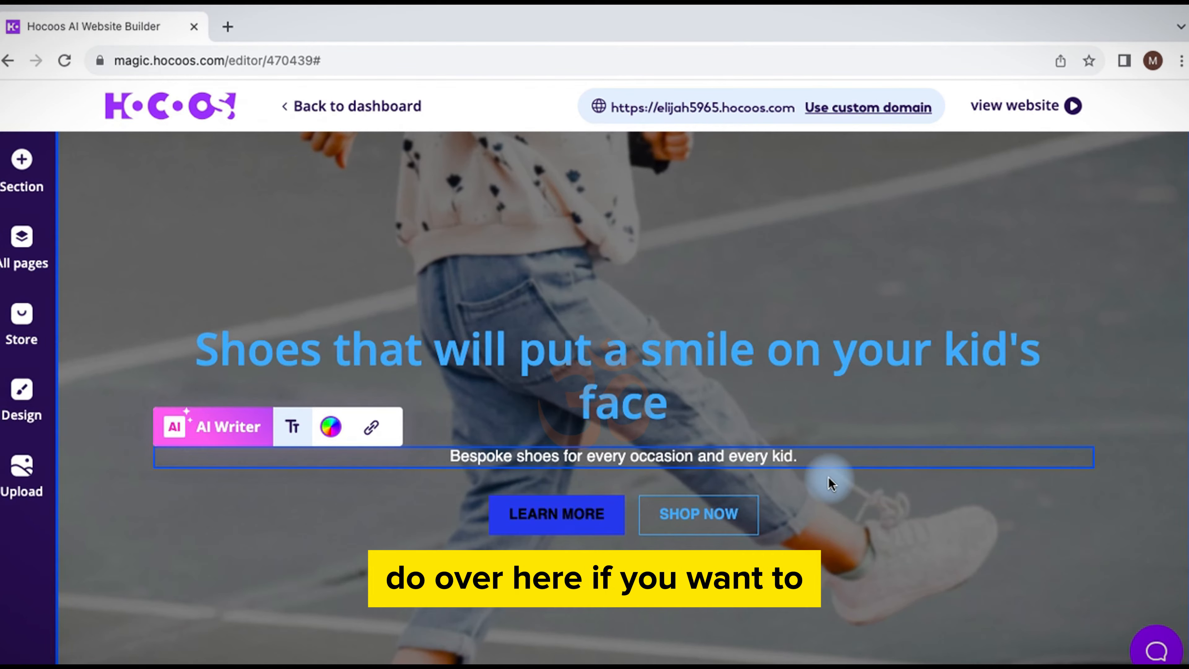
pyautogui.click(939, 523)
# Review the landing page's featured items with their prices and the second "Every step is a new adventure" banner.
pyautogui.scroll(-7, 938, 520)
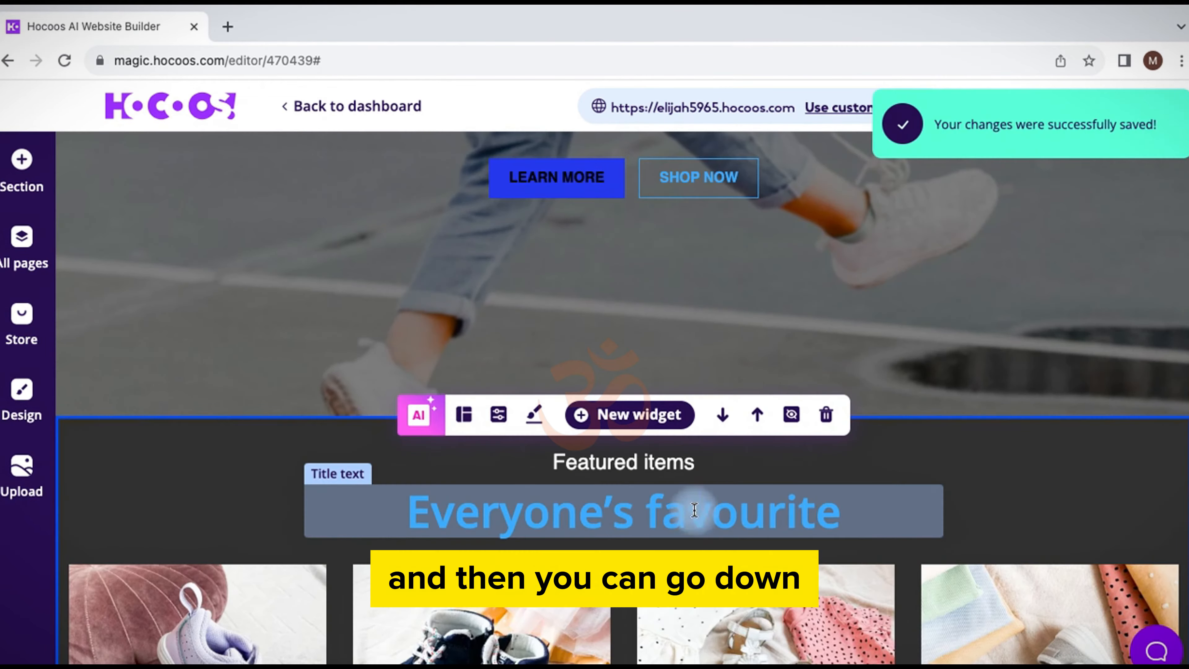
pyautogui.scroll(-8, 584, 467)
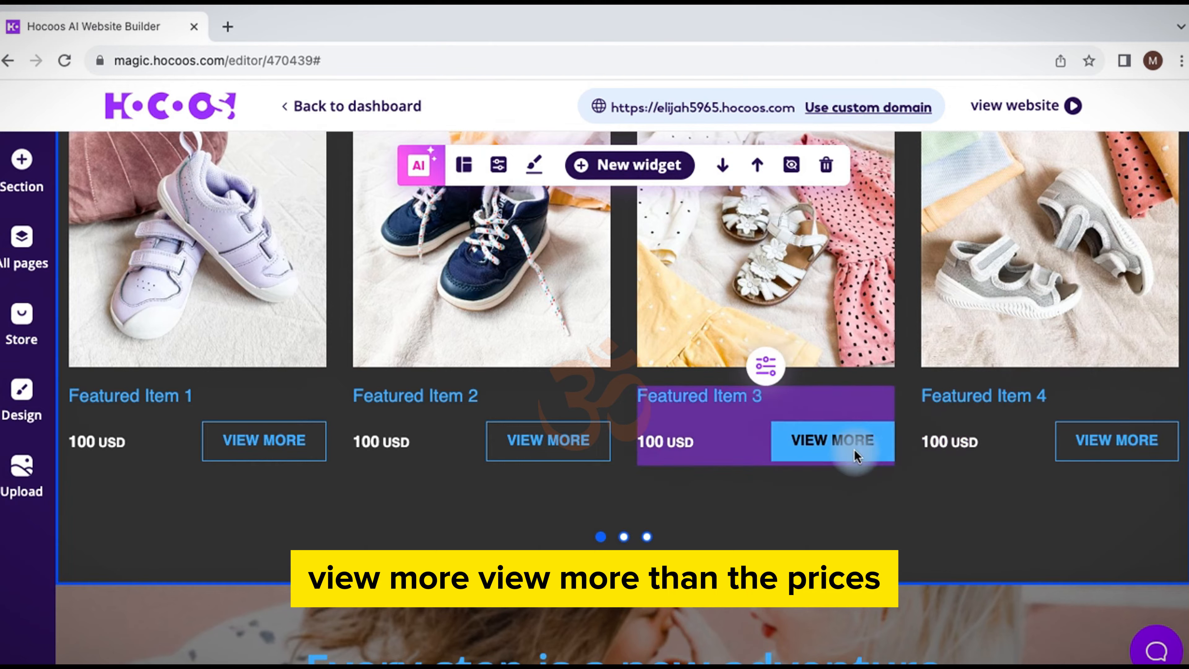
pyautogui.scroll(-5, 464, 515)
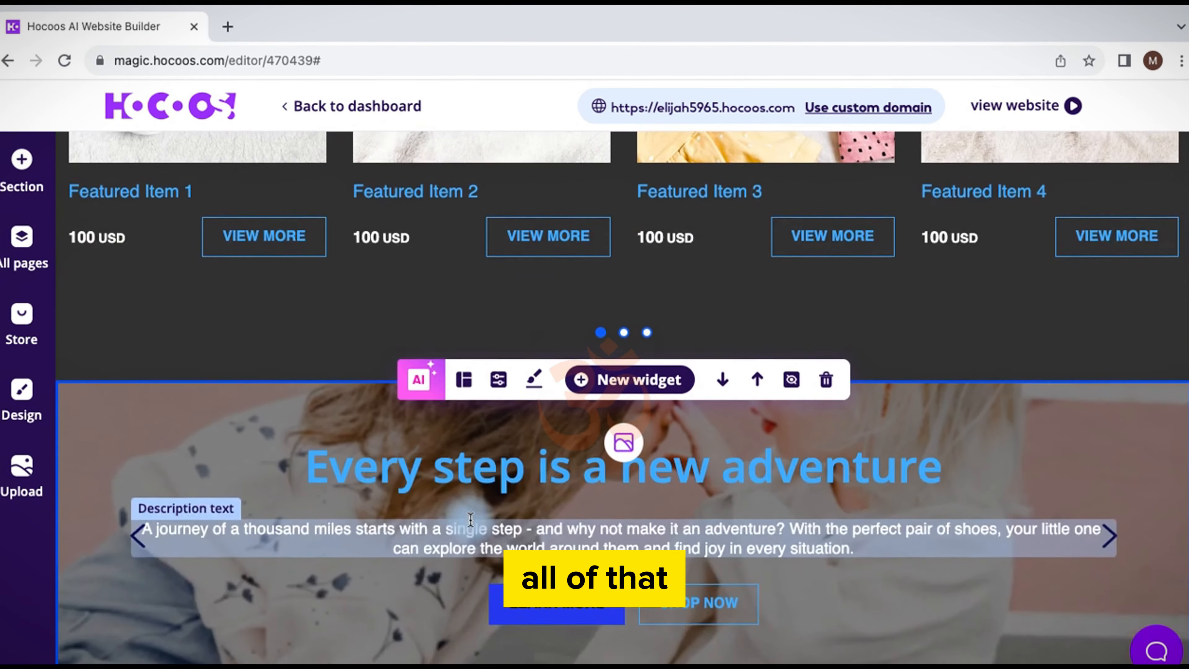
pyautogui.scroll(-3, 433, 510)
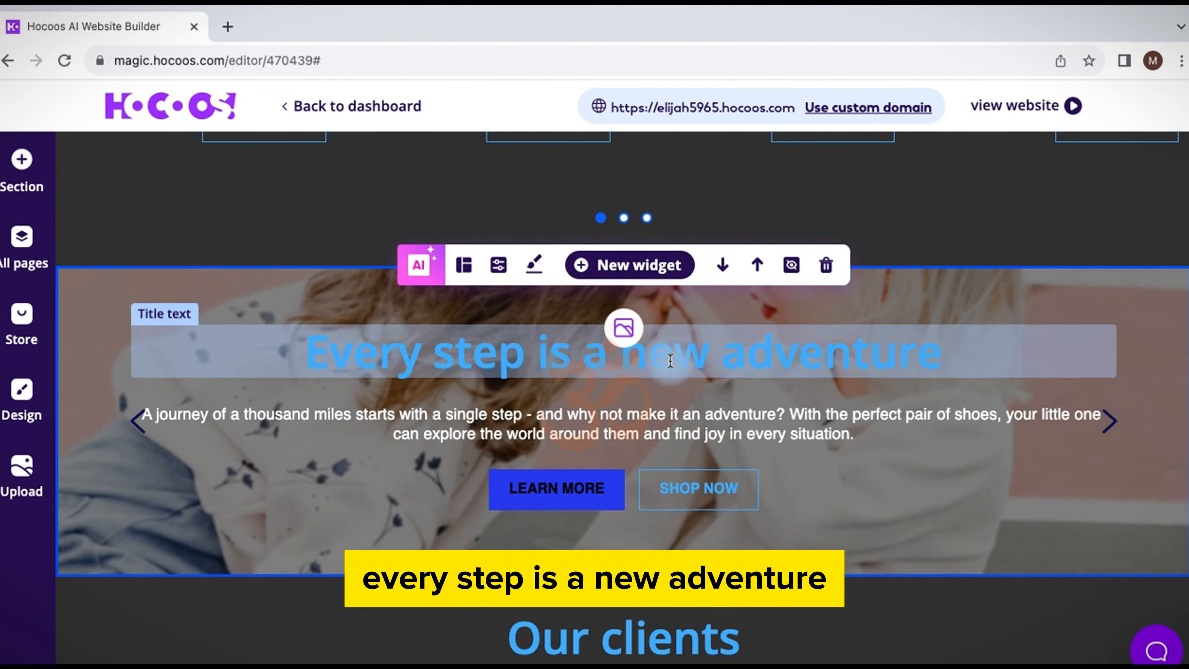
pyautogui.scroll(10, 358, 372)
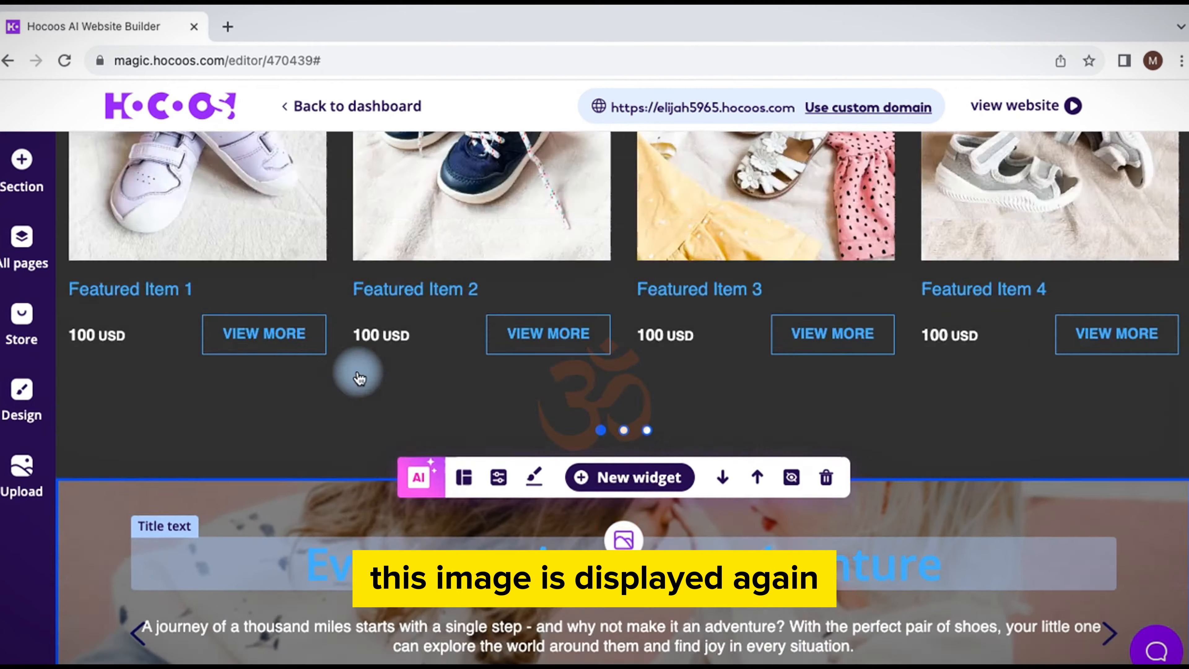
pyautogui.scroll(-4, 365, 412)
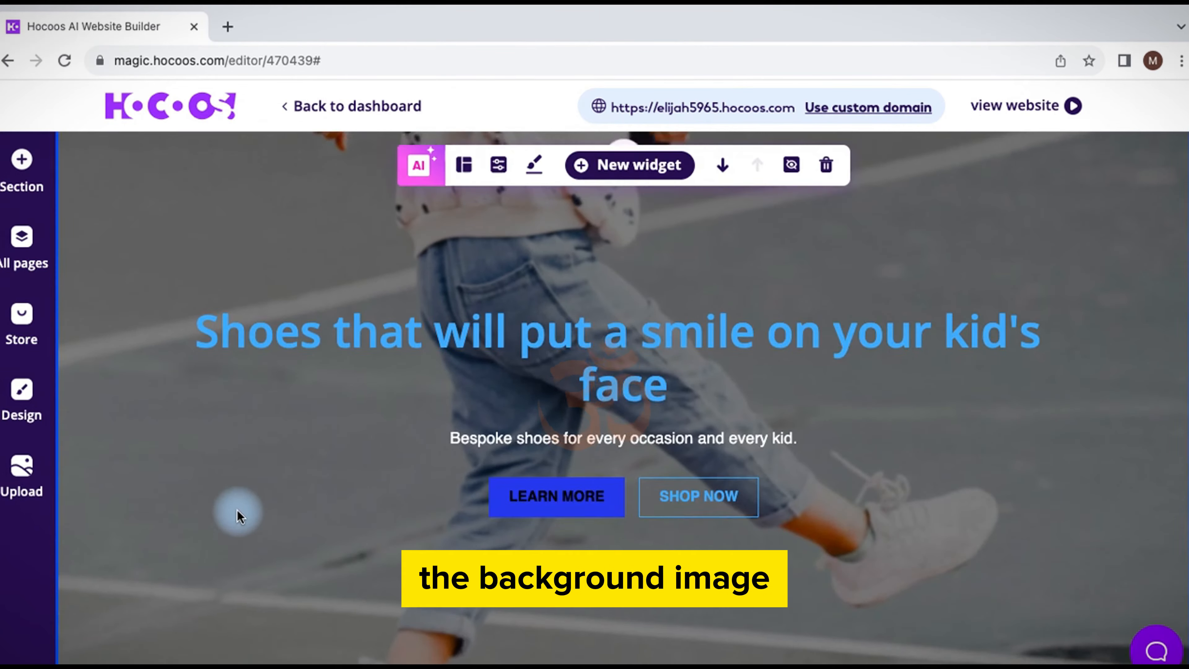
# Redesign the style of the hero section's widget by generating a new layout with AI.
pyautogui.scroll(1, 237, 510)
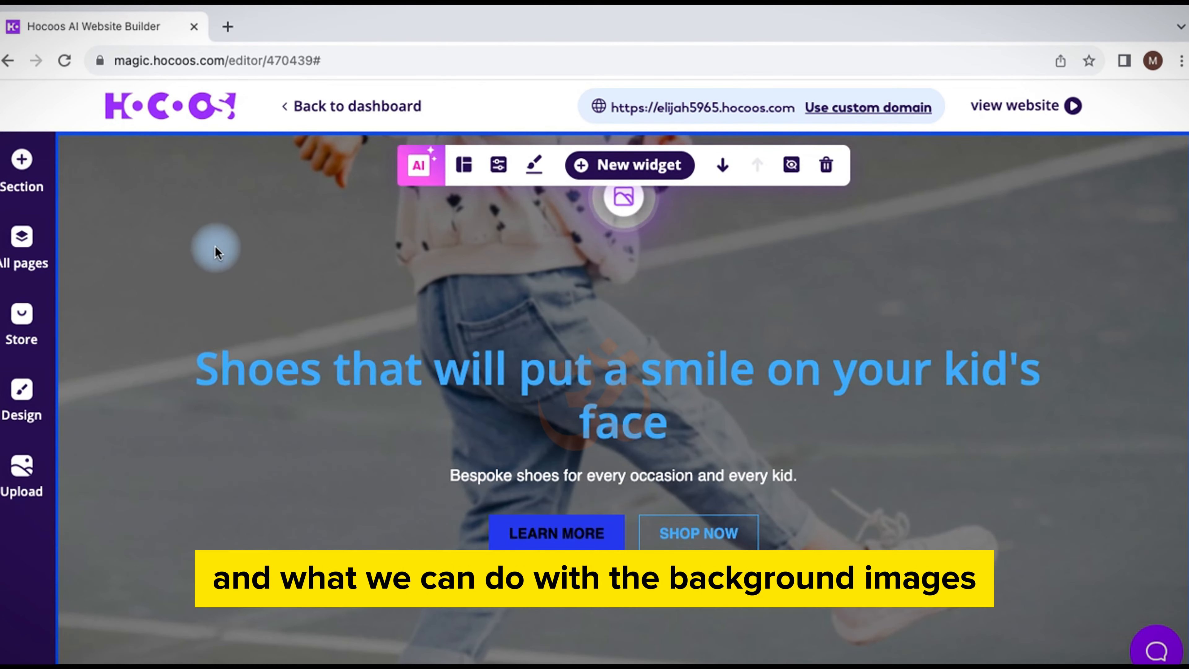
pyautogui.click(422, 166)
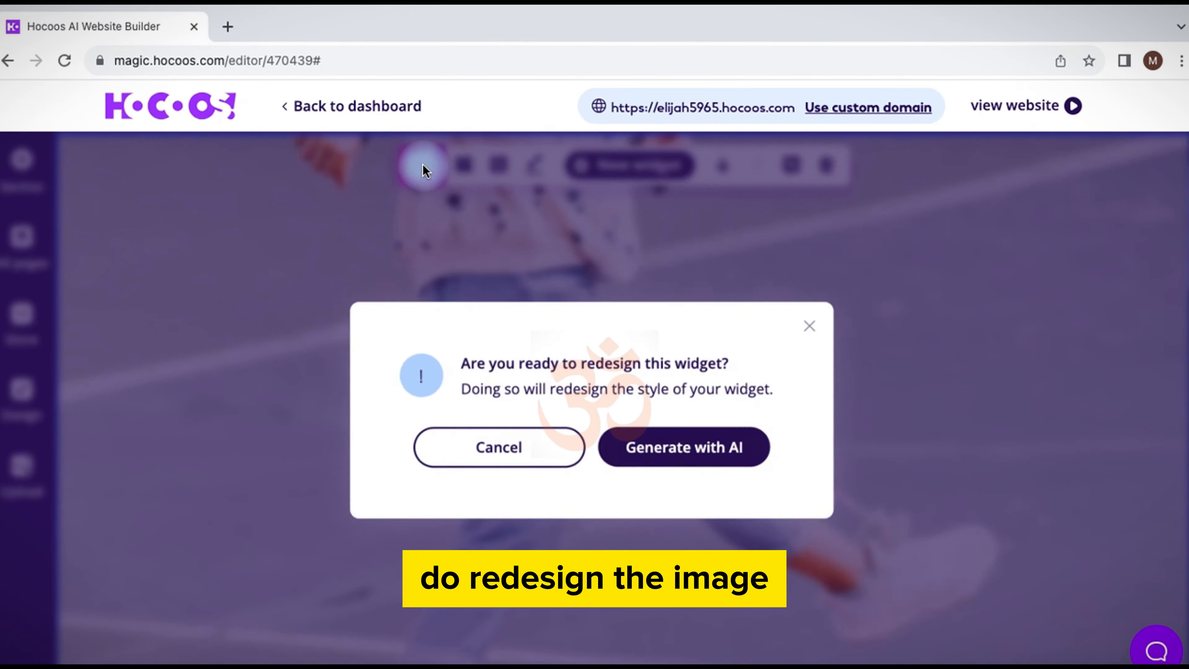
pyautogui.click(665, 455)
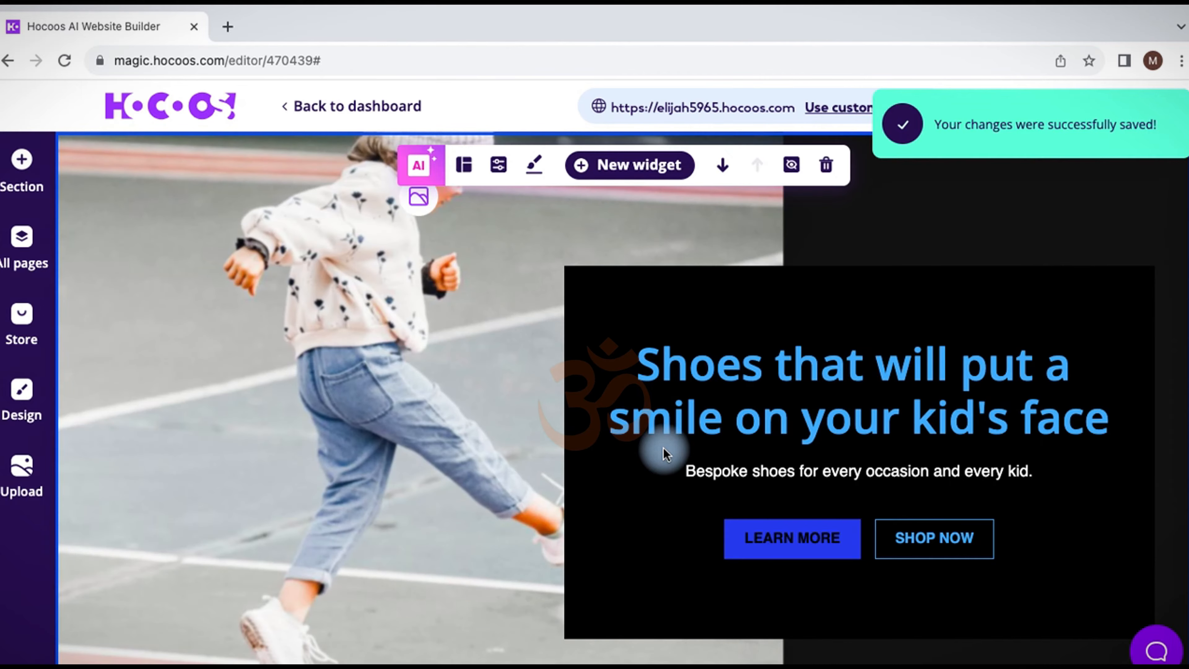
# Examine the own images available for the hero section's picture, leaving the file explorer without choosing any.
pyautogui.click(419, 199)
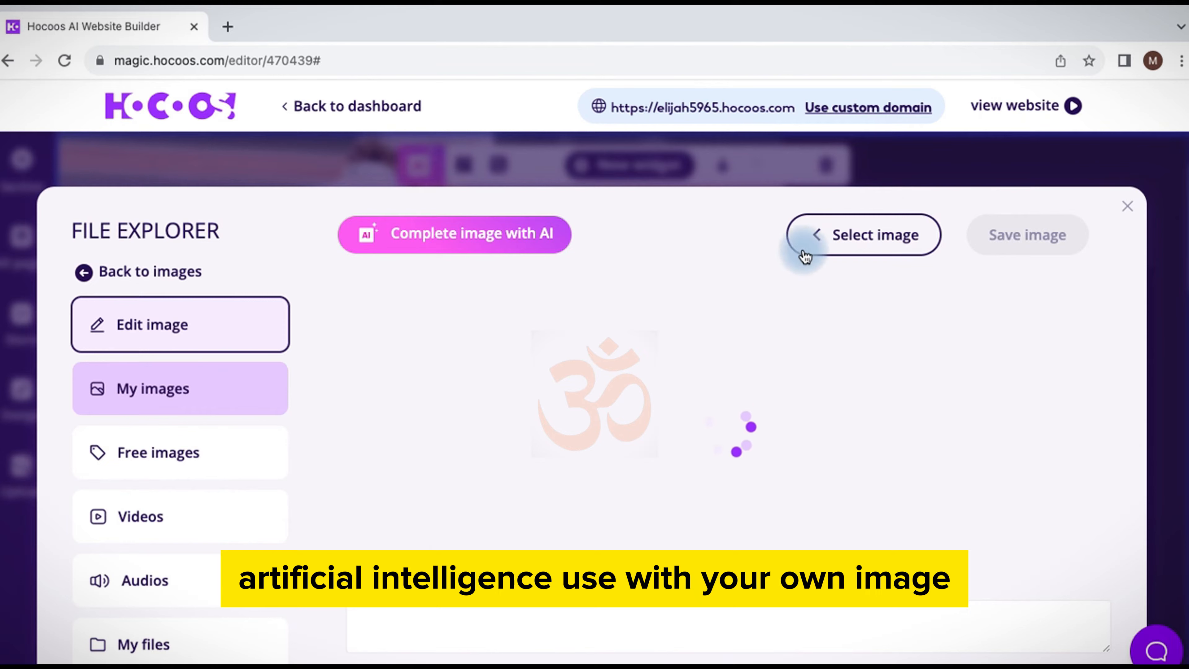
pyautogui.click(214, 390)
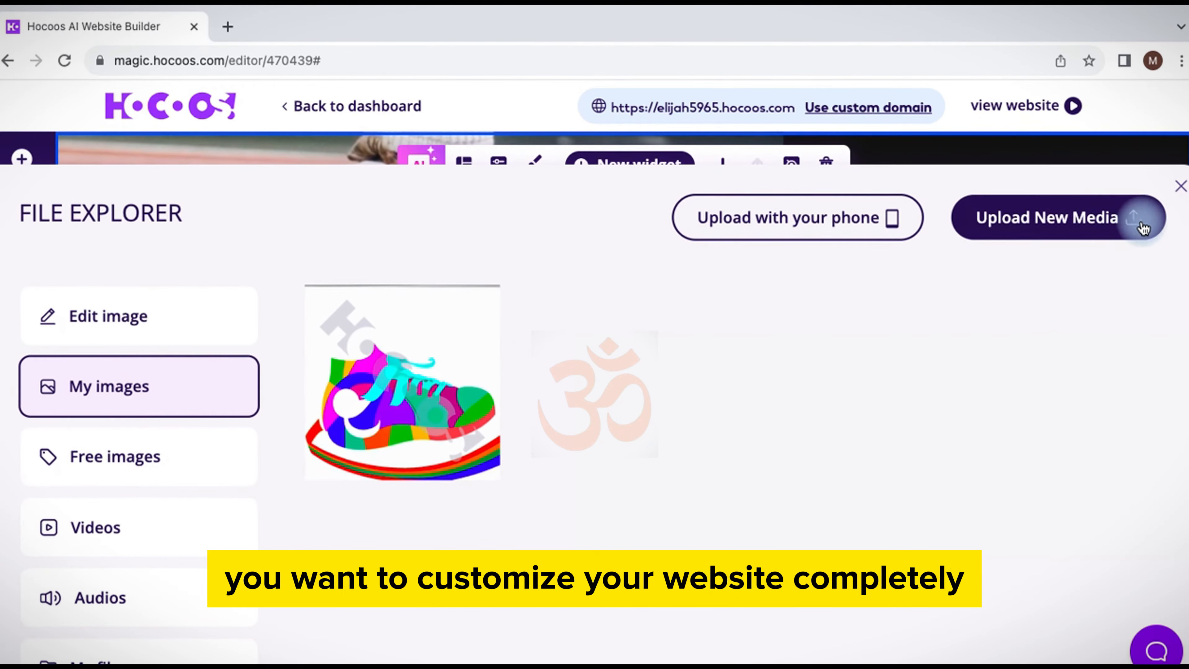
pyautogui.click(1181, 186)
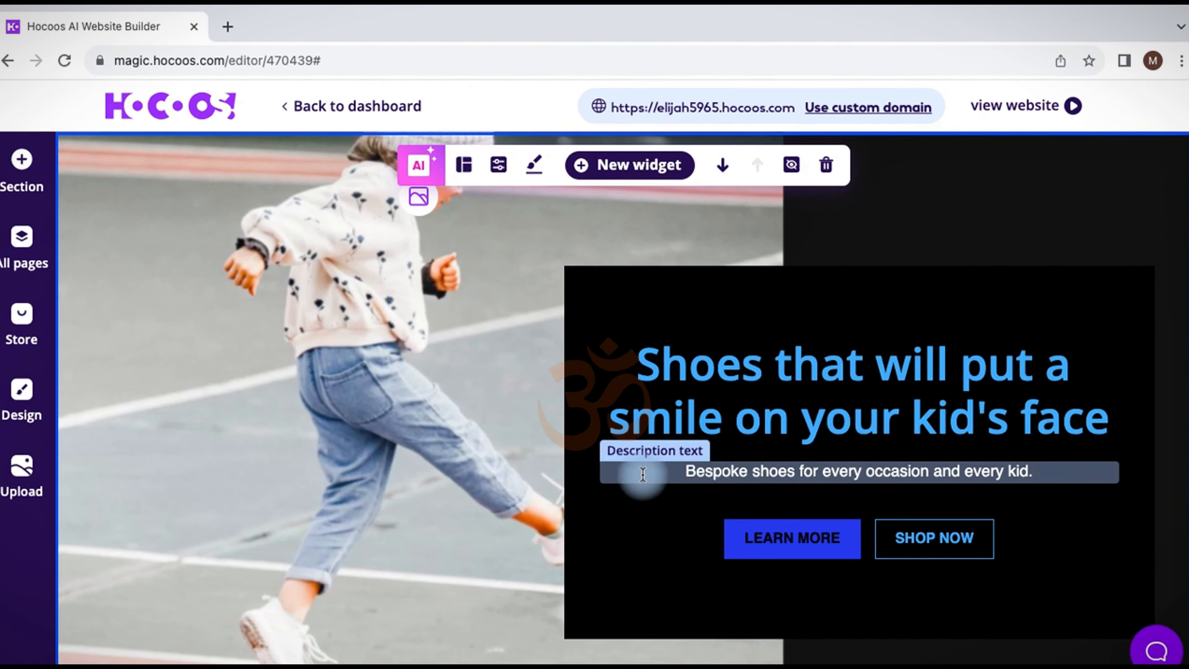
# Try to replace the hero section's picture with a stock photo from the free images, leaving the upgrade offer and file explorer.
pyautogui.scroll(-4, 331, 436)
pyautogui.scroll(7, 331, 436)
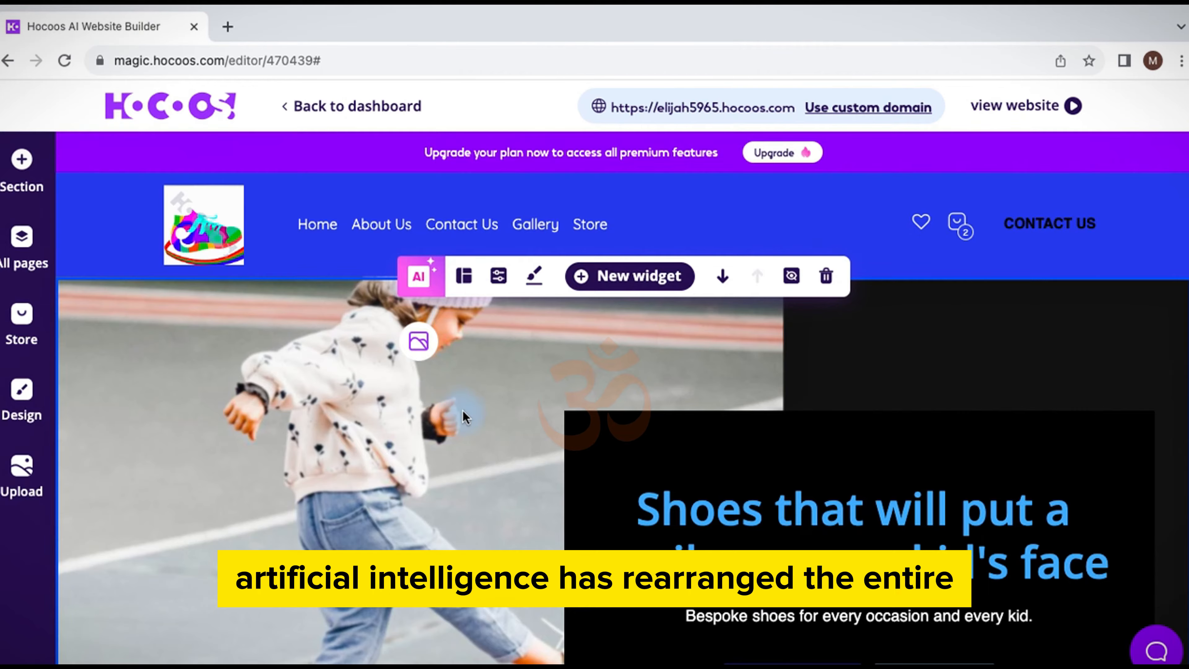
pyautogui.scroll(-5, 462, 410)
pyautogui.scroll(5, 468, 418)
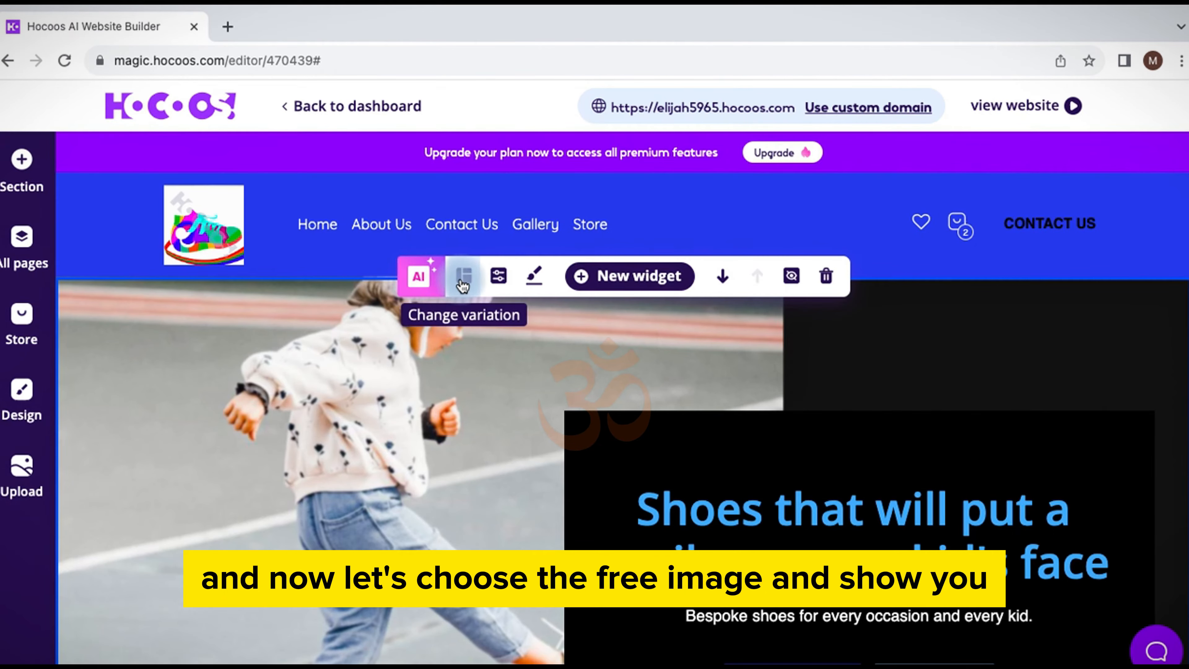
pyautogui.click(420, 335)
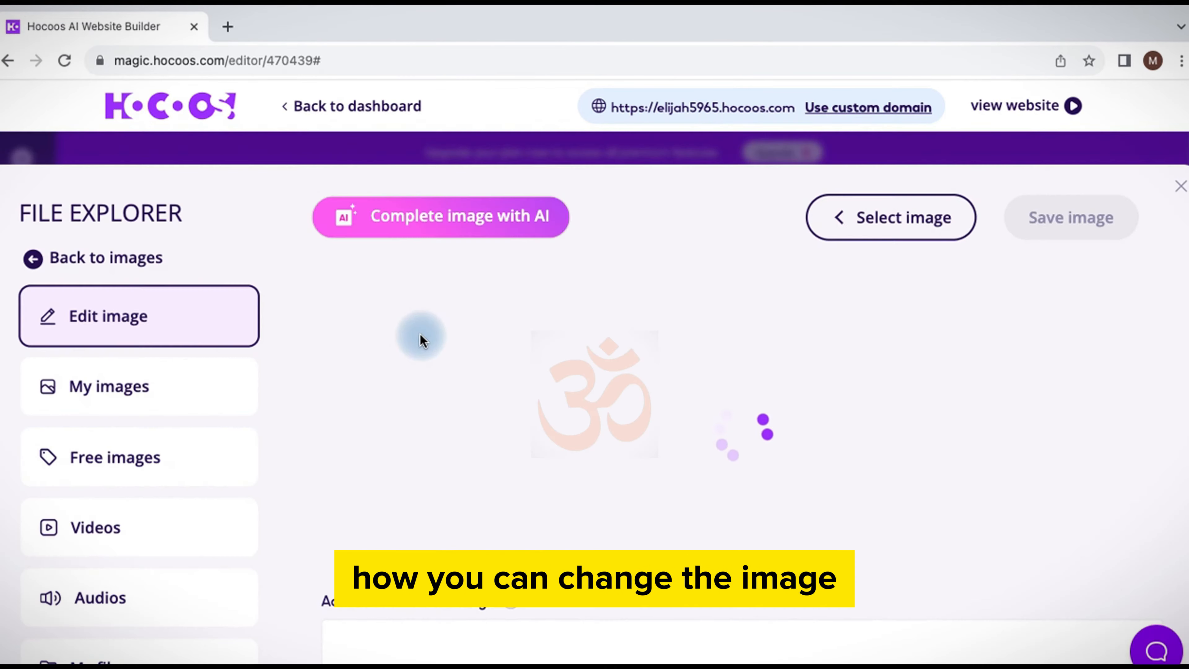
pyautogui.click(125, 463)
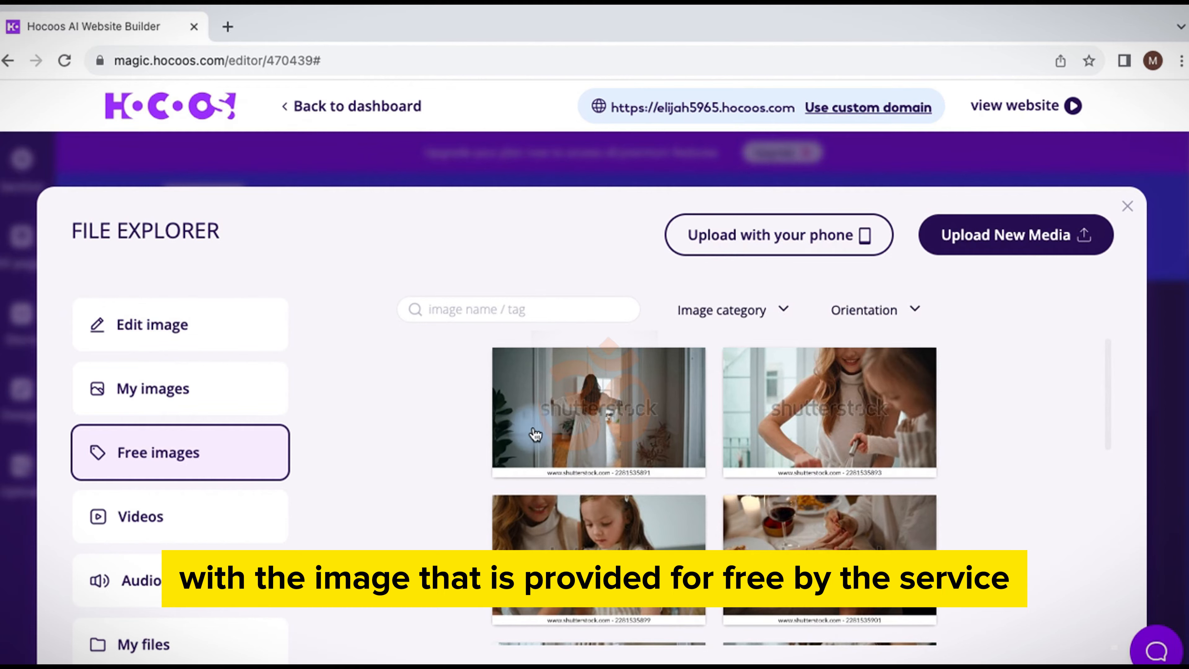
pyautogui.click(534, 557)
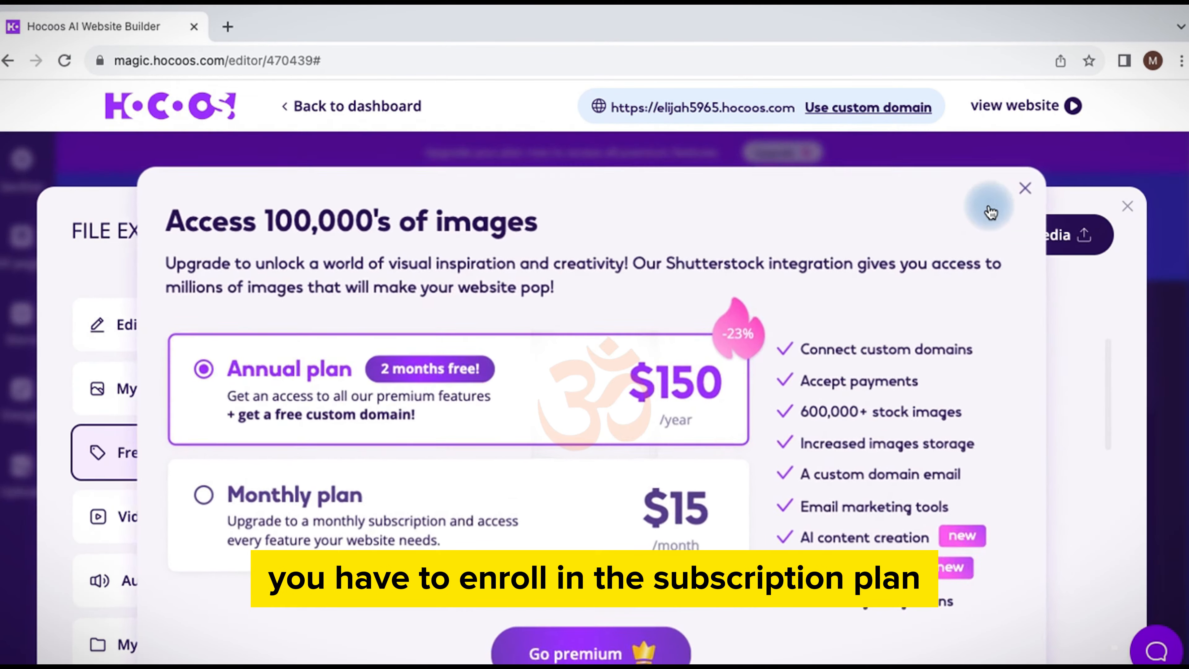
pyautogui.click(990, 210)
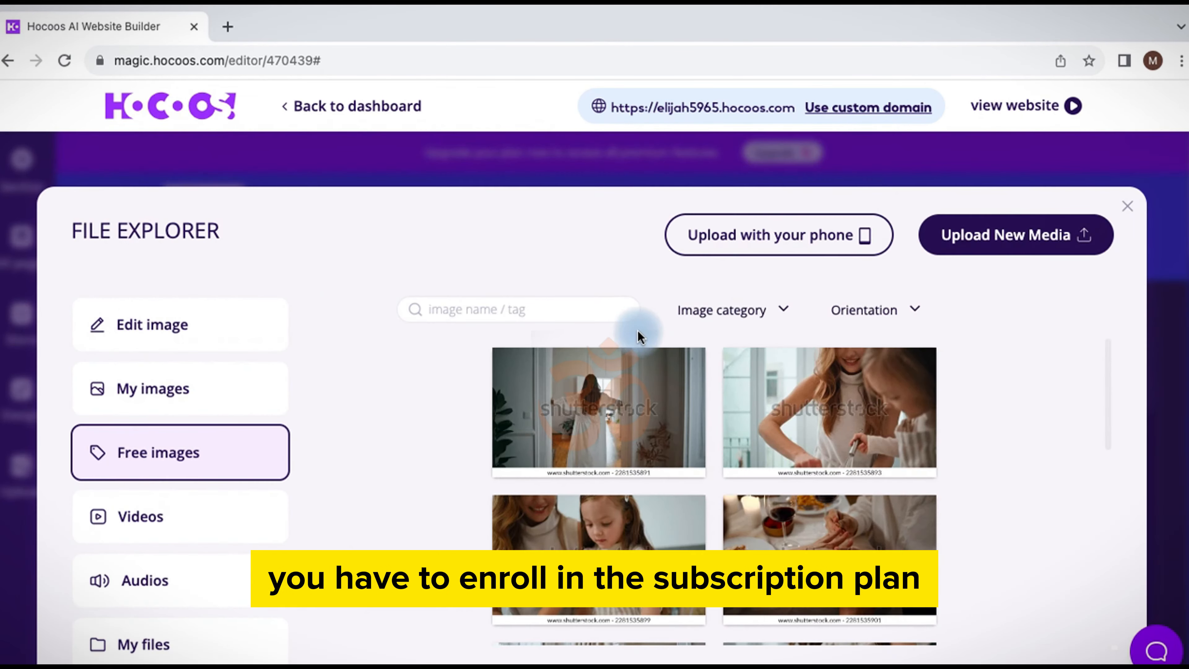
pyautogui.click(1127, 206)
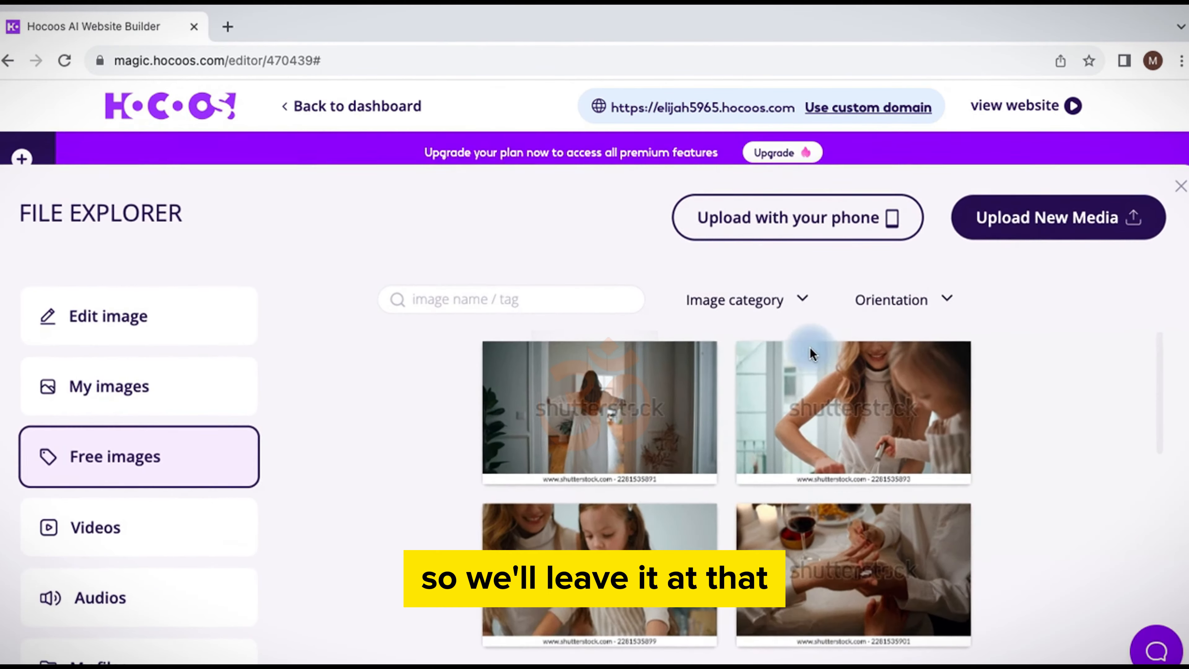
# Examine the link settings and the image editor for Featured Item 2's picture, leaving both without making a change.
pyautogui.scroll(-3, 702, 427)
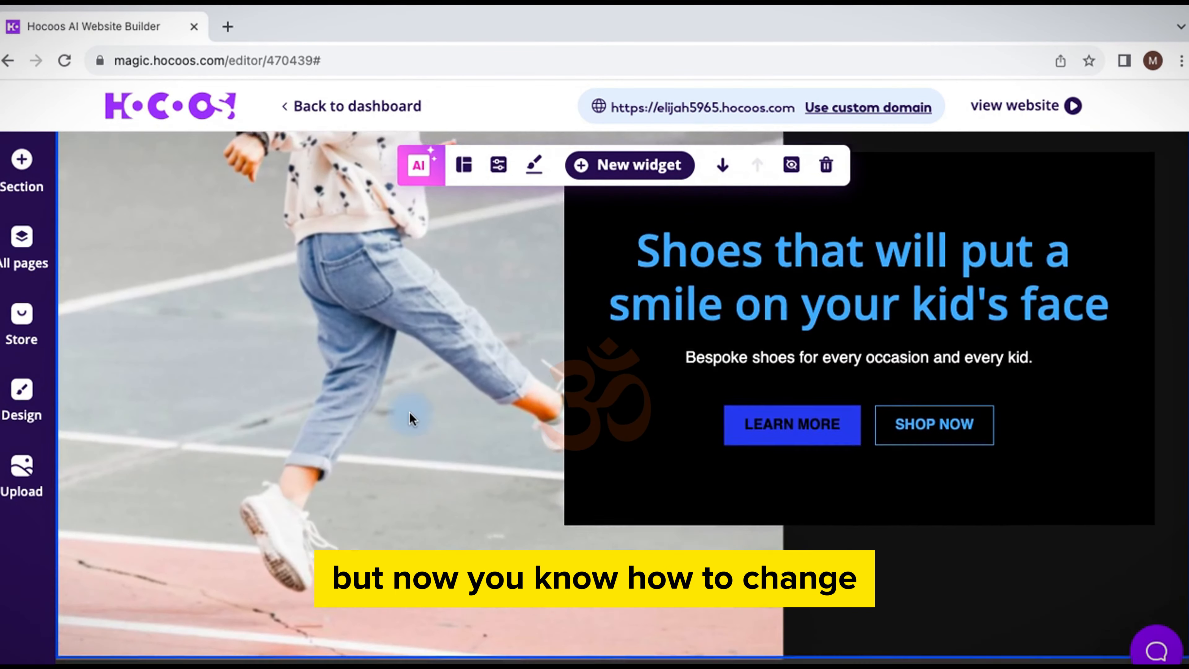
pyautogui.scroll(2, 410, 411)
pyautogui.scroll(-7, 410, 412)
pyautogui.scroll(-6, 410, 412)
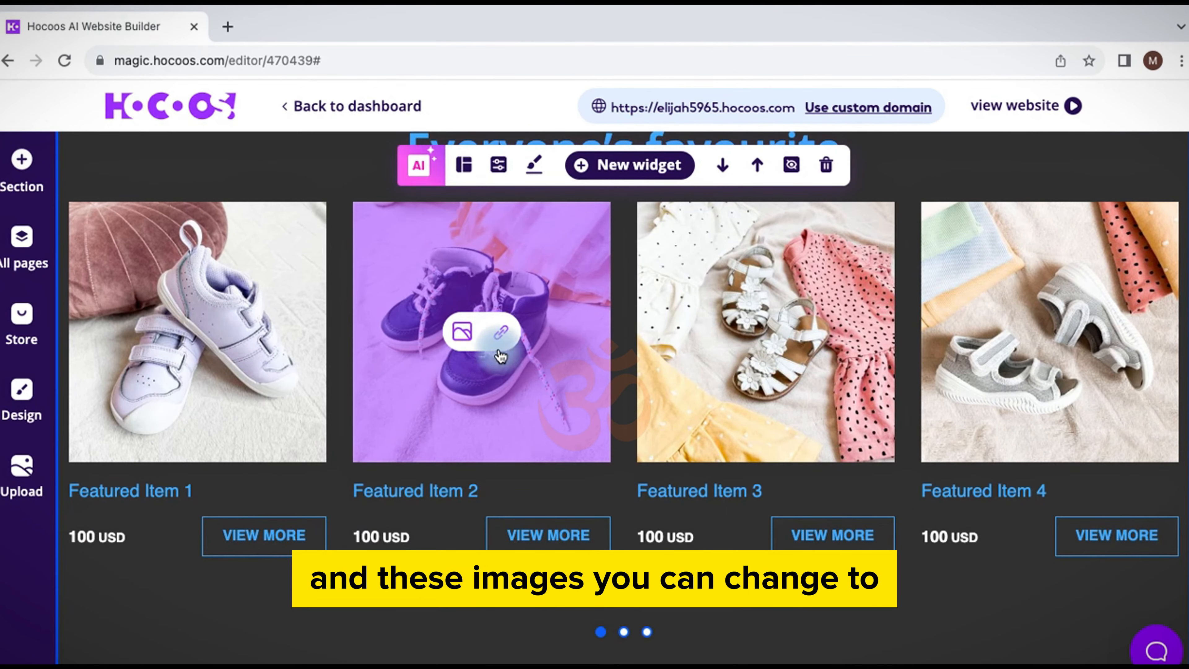
pyautogui.click(501, 334)
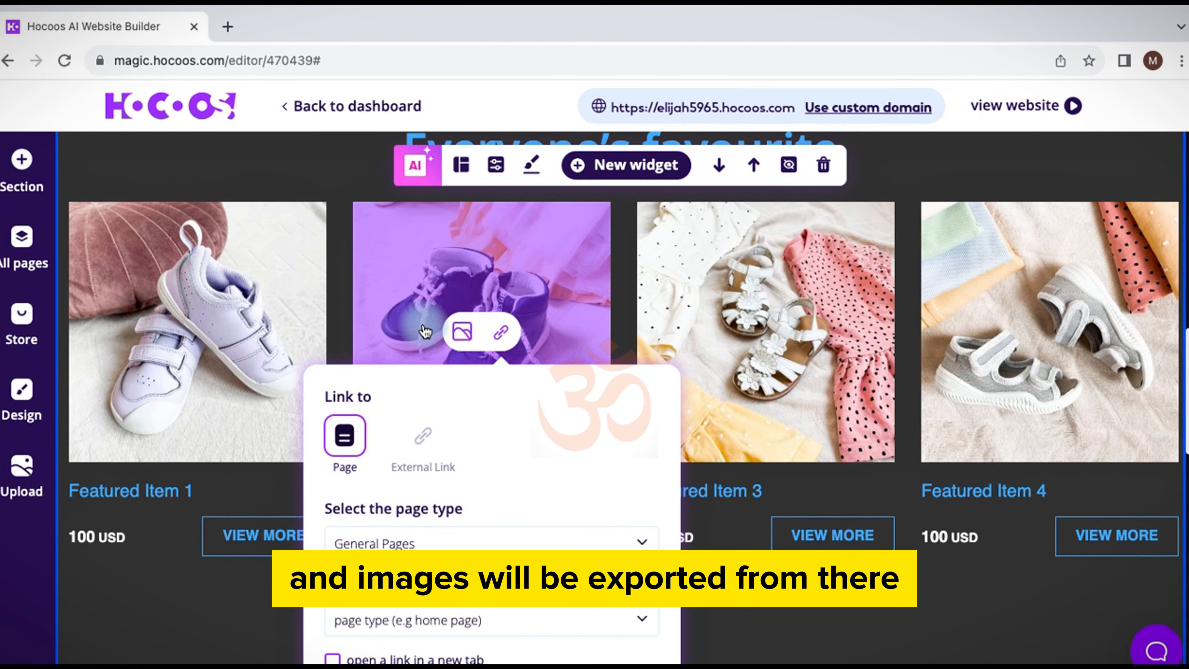
pyautogui.click(461, 330)
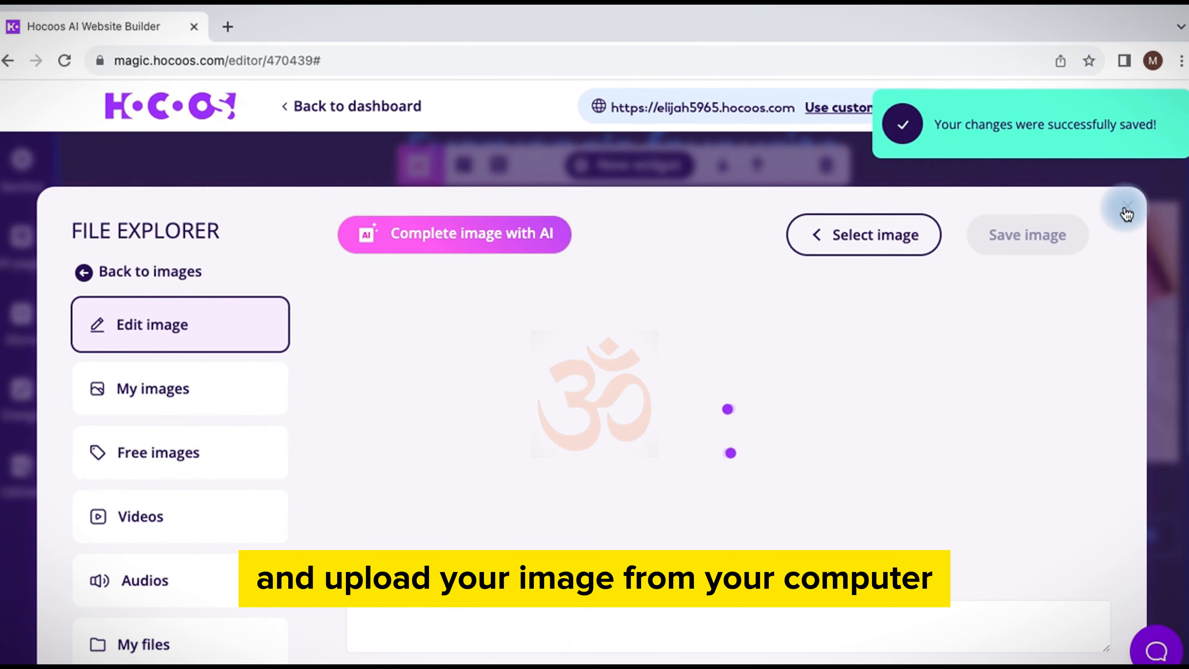
pyautogui.click(1128, 207)
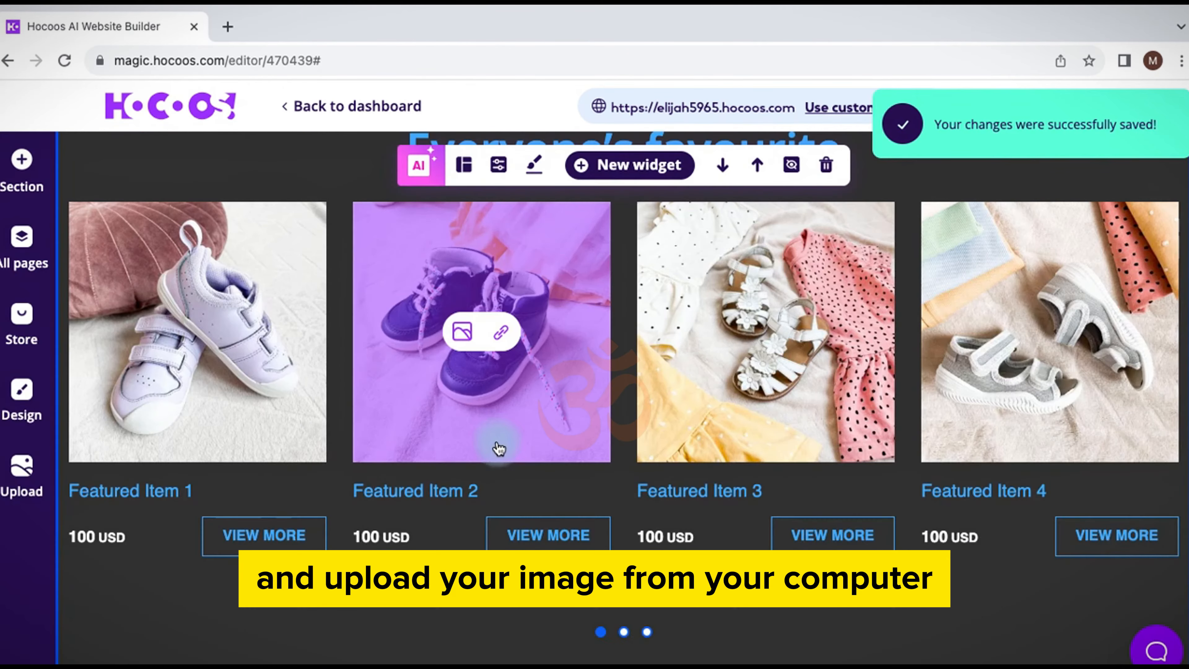
# Clear the description text of the "Our clients" section and open AI Writer for it.
pyautogui.scroll(-7, 497, 442)
pyautogui.scroll(-7, 498, 441)
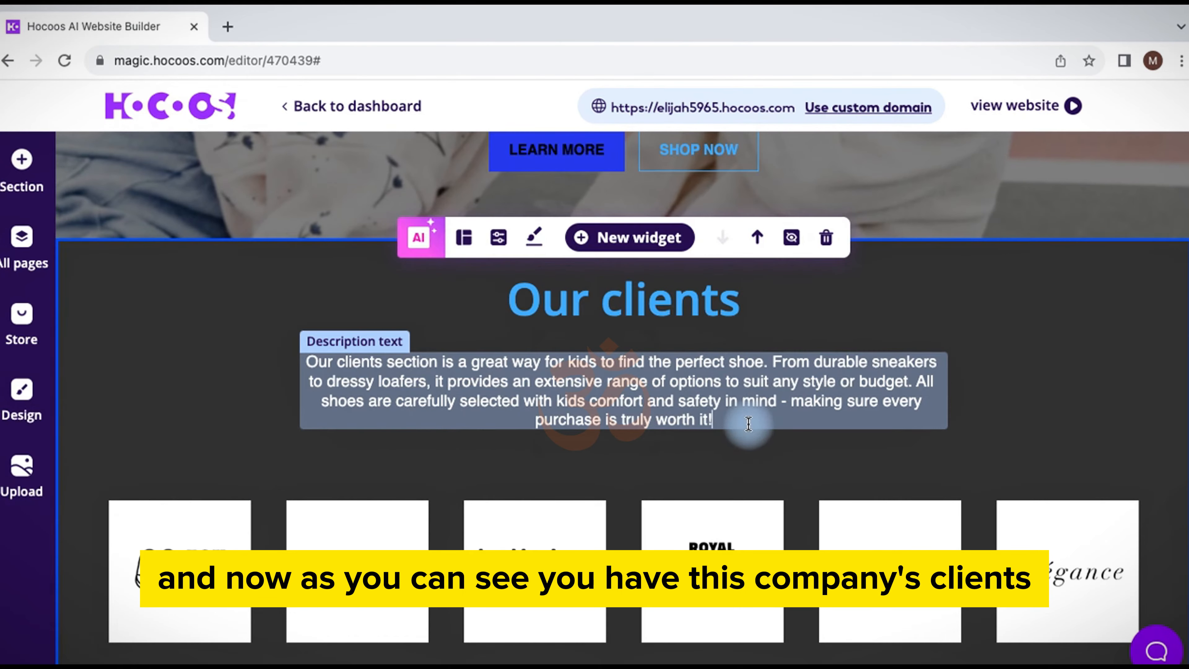
pyautogui.click(748, 424)
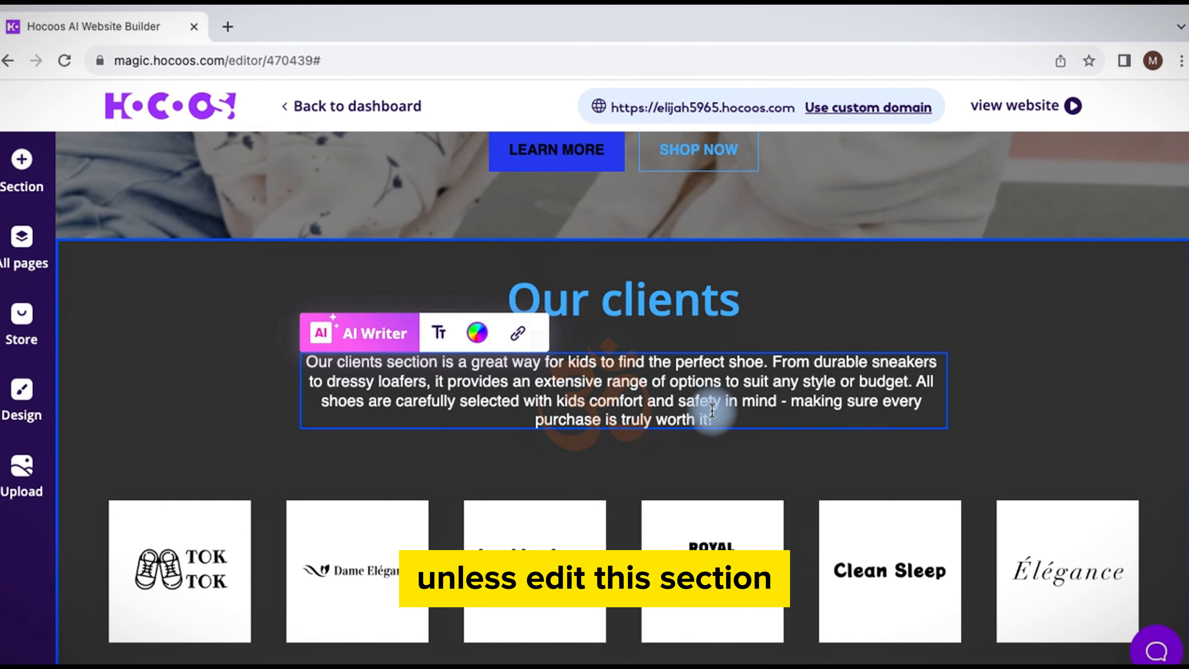
pyautogui.click(444, 366)
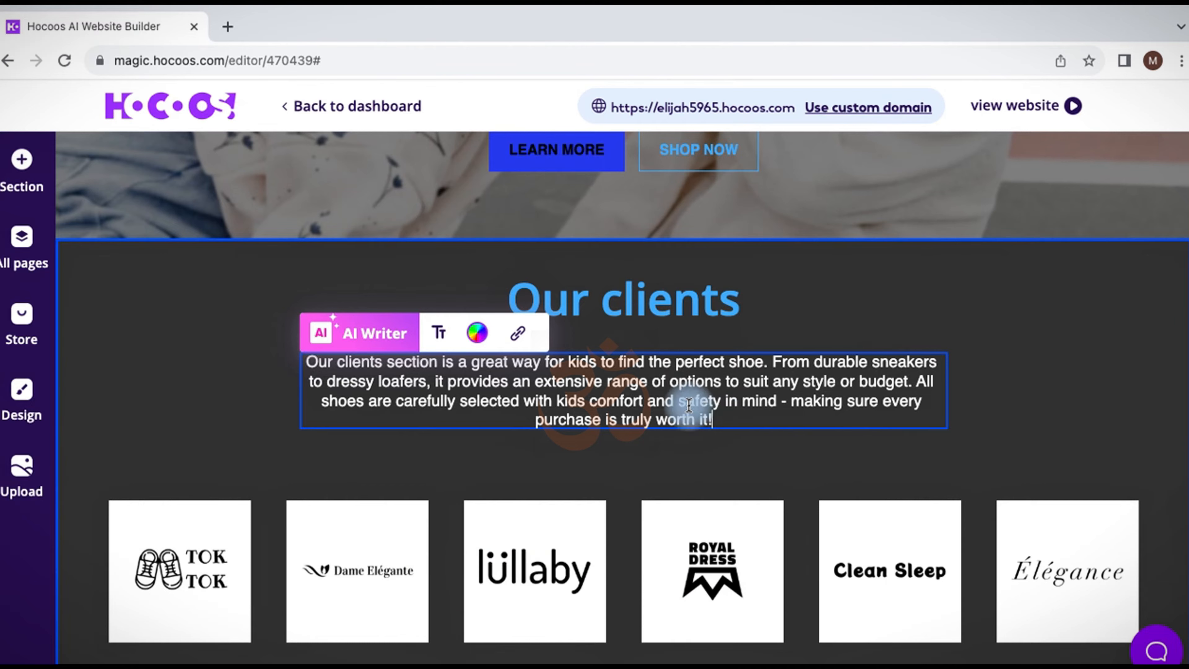
pyautogui.moveTo(719, 420); pyautogui.dragTo(293, 370)
pyautogui.press('BackSpace')
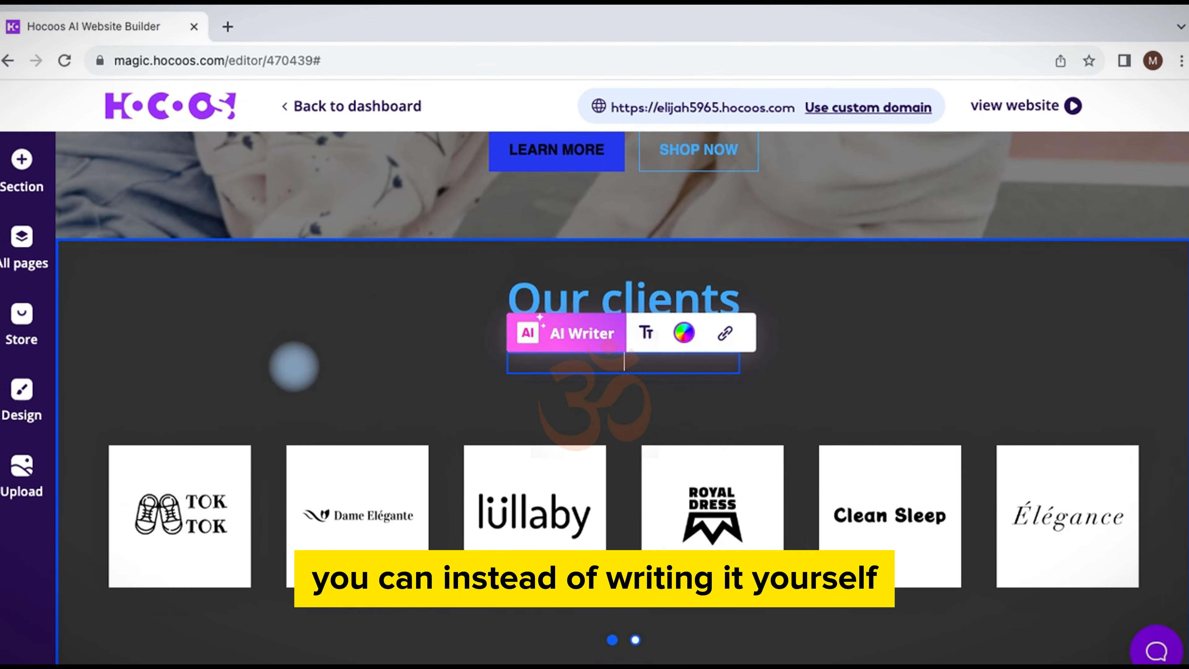
pyautogui.click(553, 342)
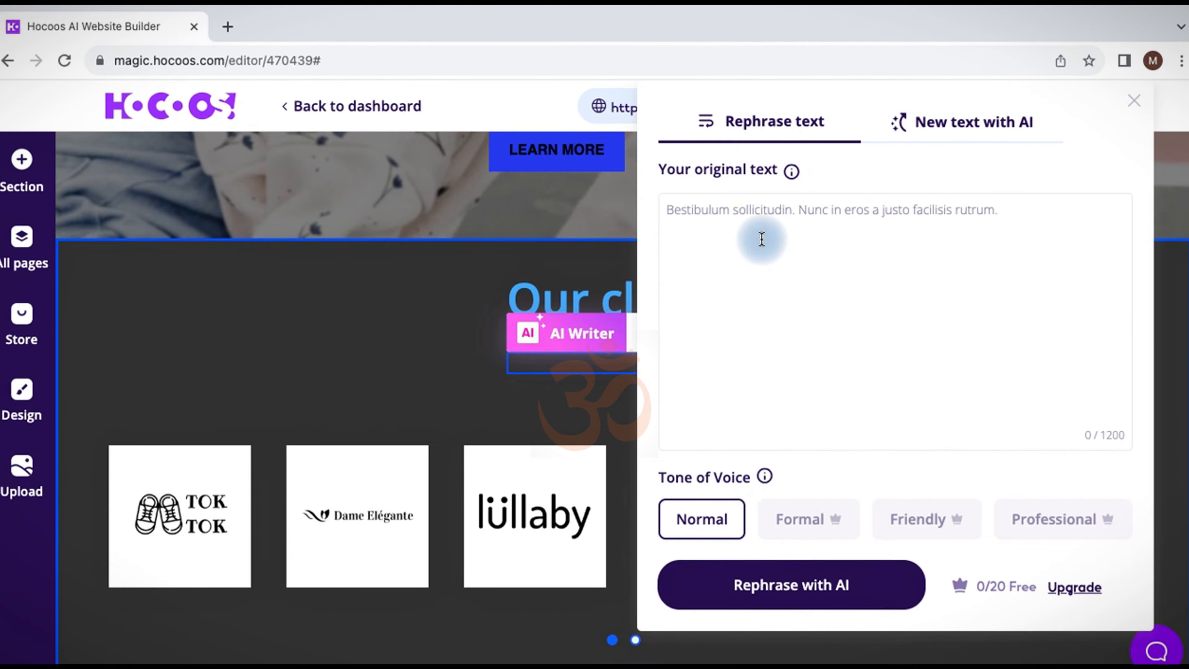
# Enter "Our clients include x, y, z" as the original text for rephrasing.
pyautogui.click(743, 217)
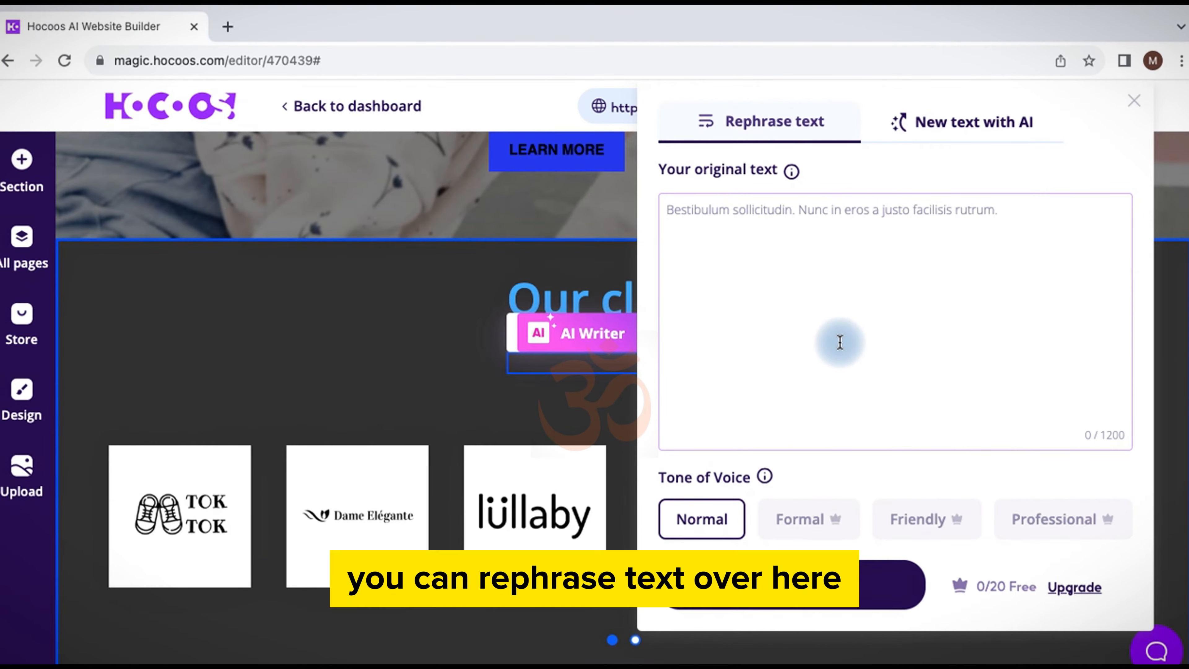
pyautogui.click(804, 214)
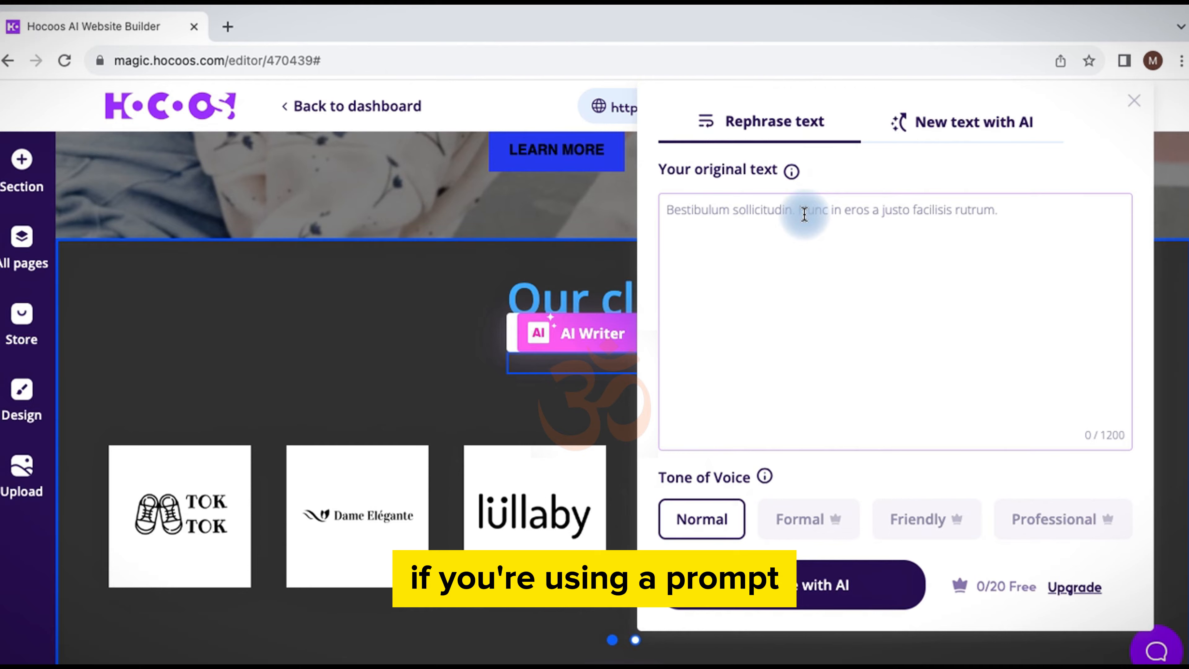
pyautogui.write('Our clients include')
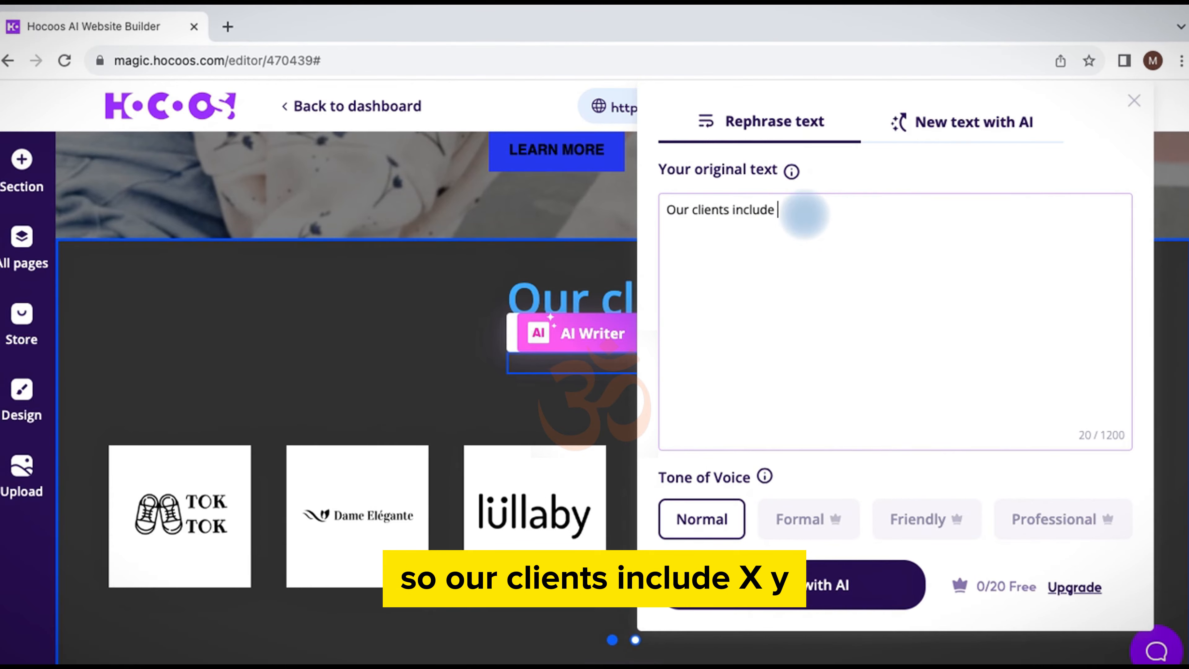
pyautogui.write(' x, y, ')
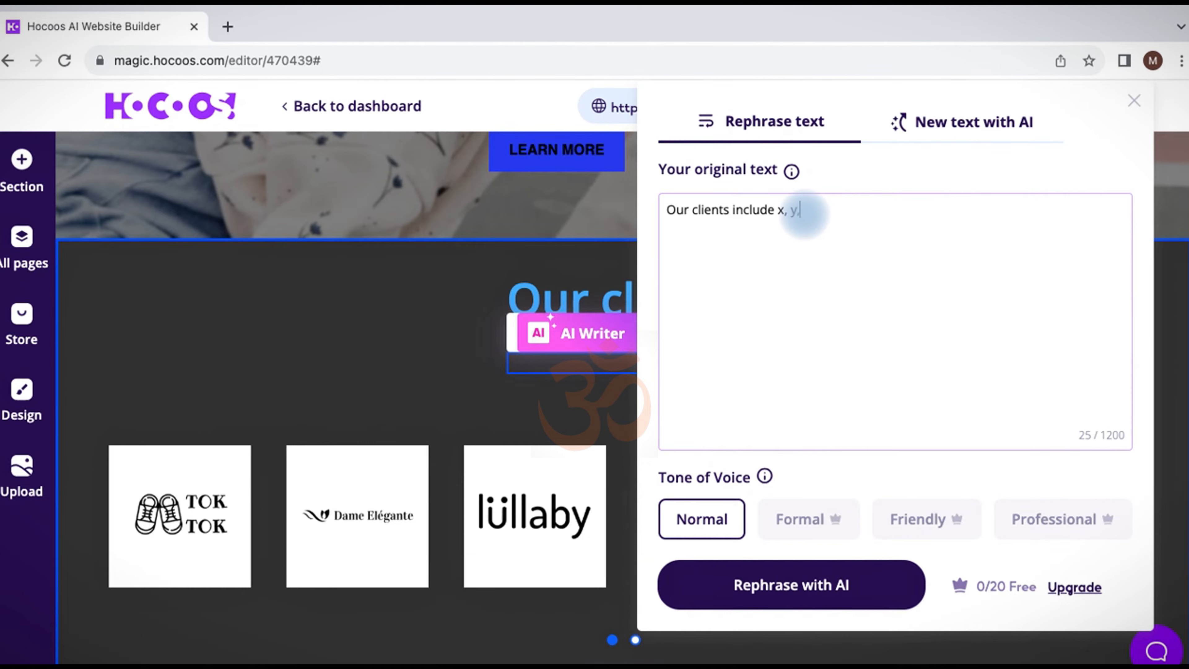
pyautogui.write('z')
# Generate new text with AI from "Our clients include big firms like x" and replace the description with the suggestion beginning "At Kids Shoesy, our mission".
pyautogui.click(975, 120)
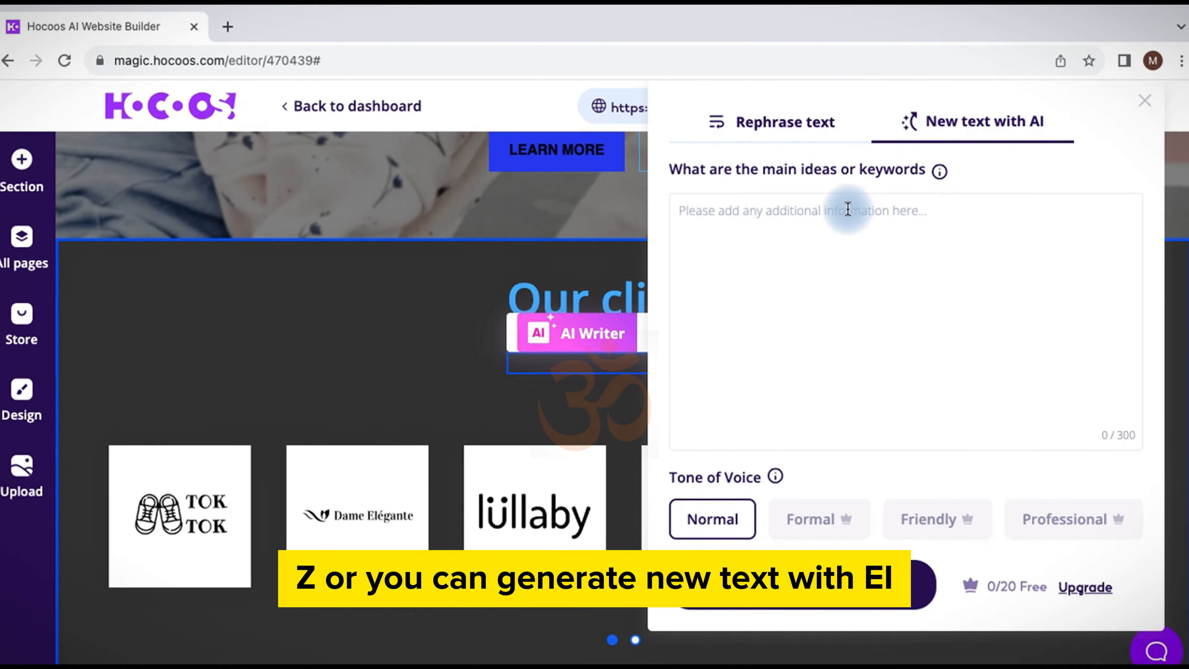
pyautogui.click(847, 209)
pyautogui.write('c')
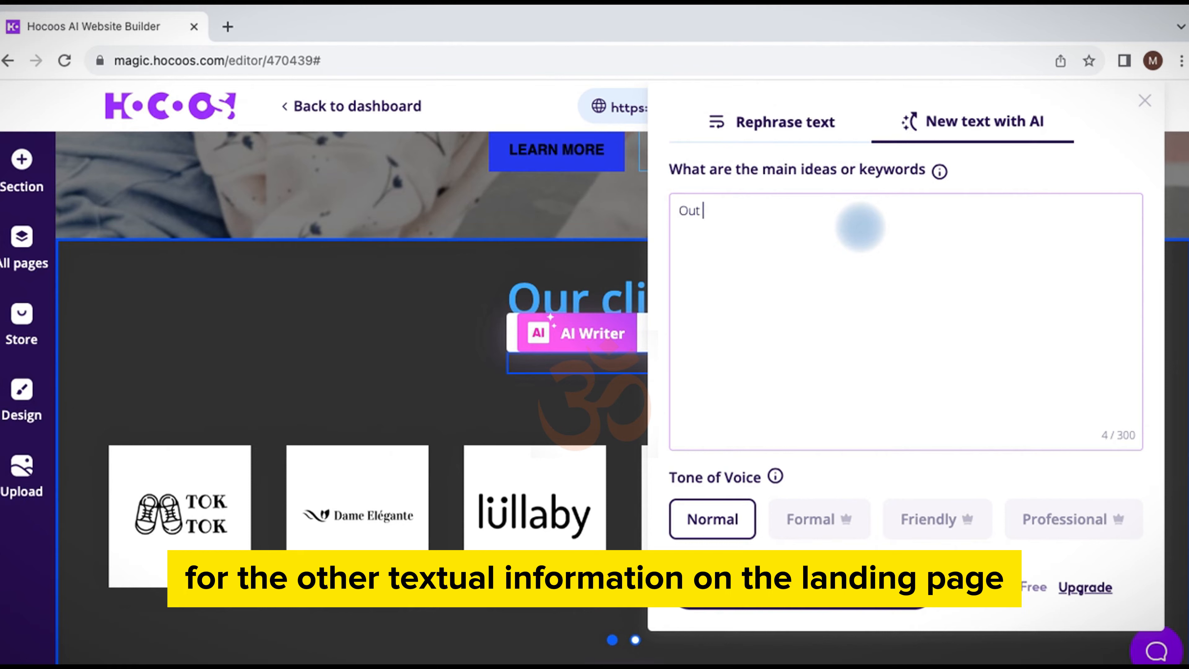
pyautogui.press('BackSpace')
pyautogui.press('BackSpace')
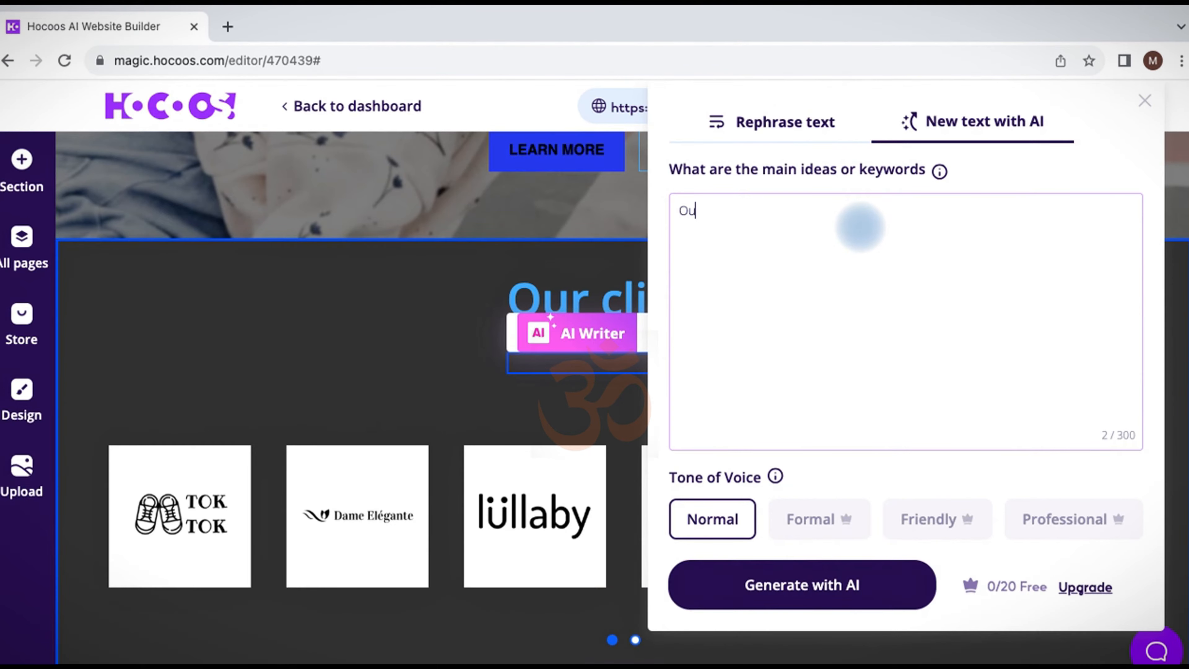
pyautogui.write('r clients i')
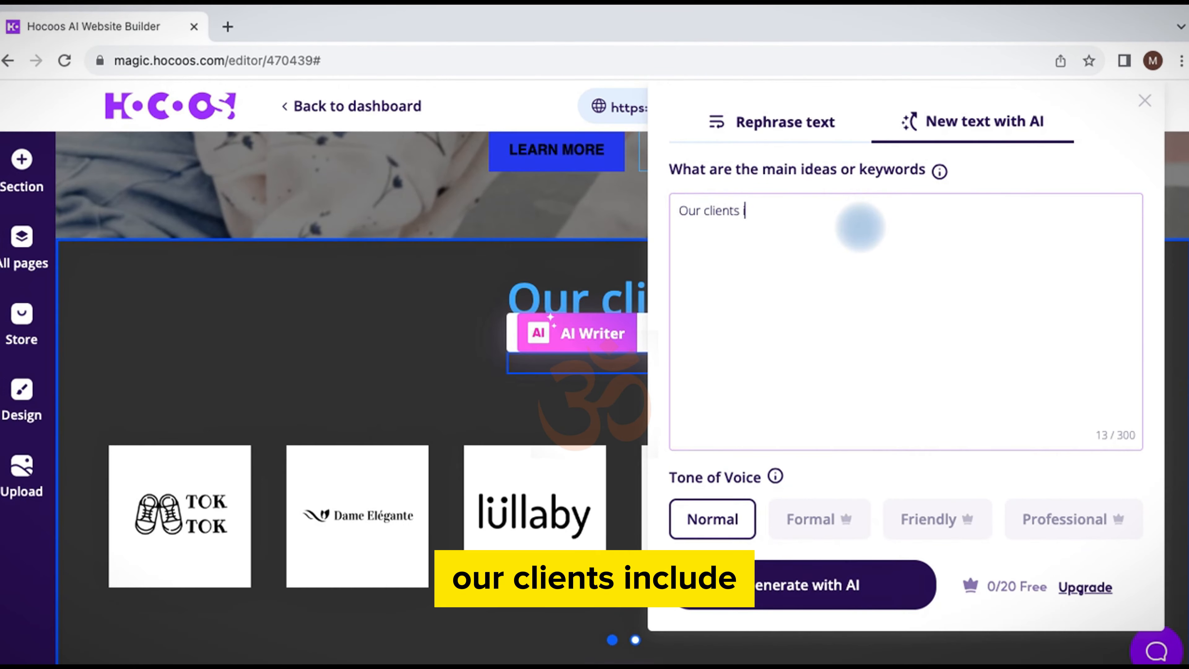
pyautogui.write('nclude bi')
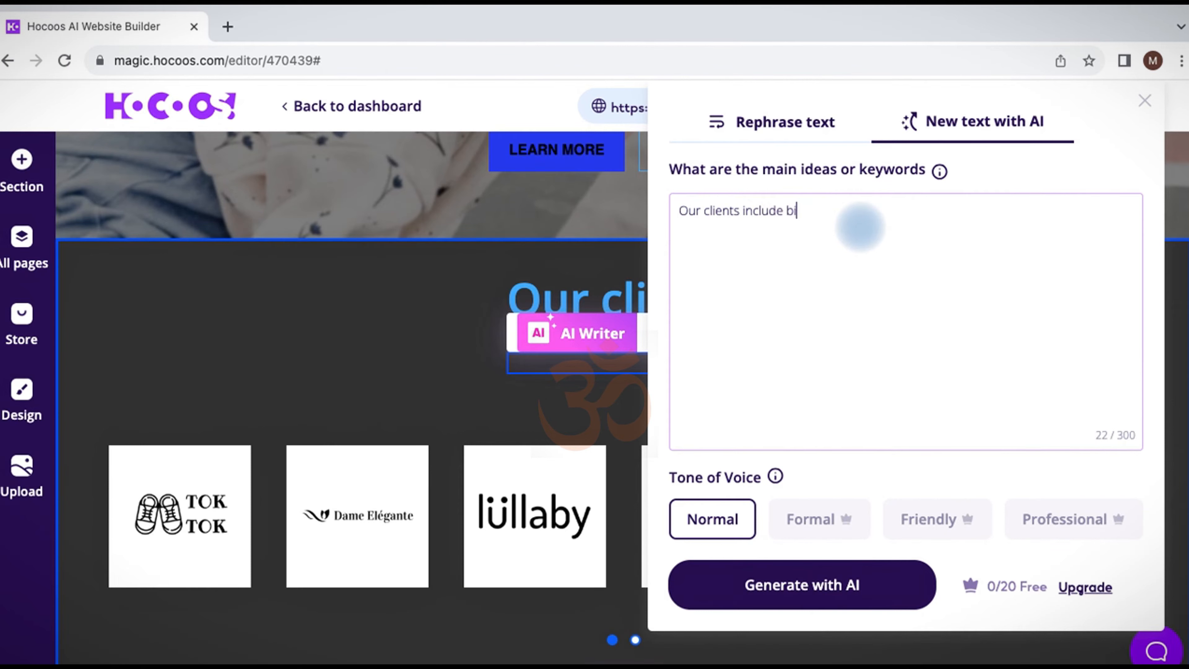
pyautogui.write('g firms like x')
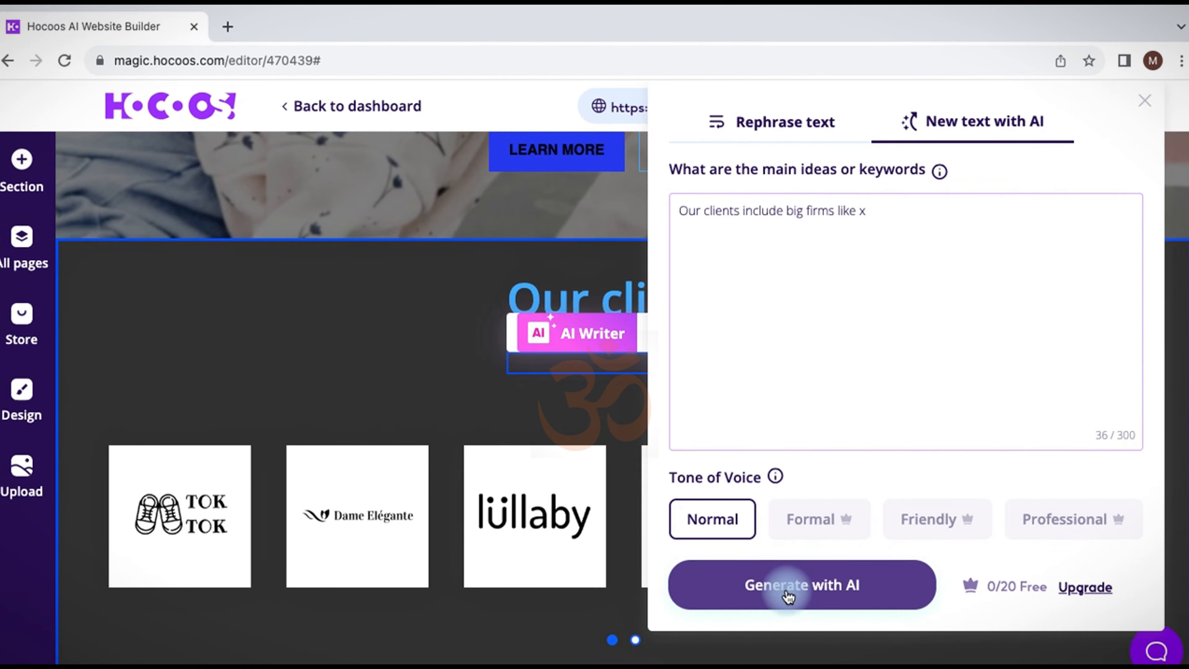
pyautogui.click(788, 597)
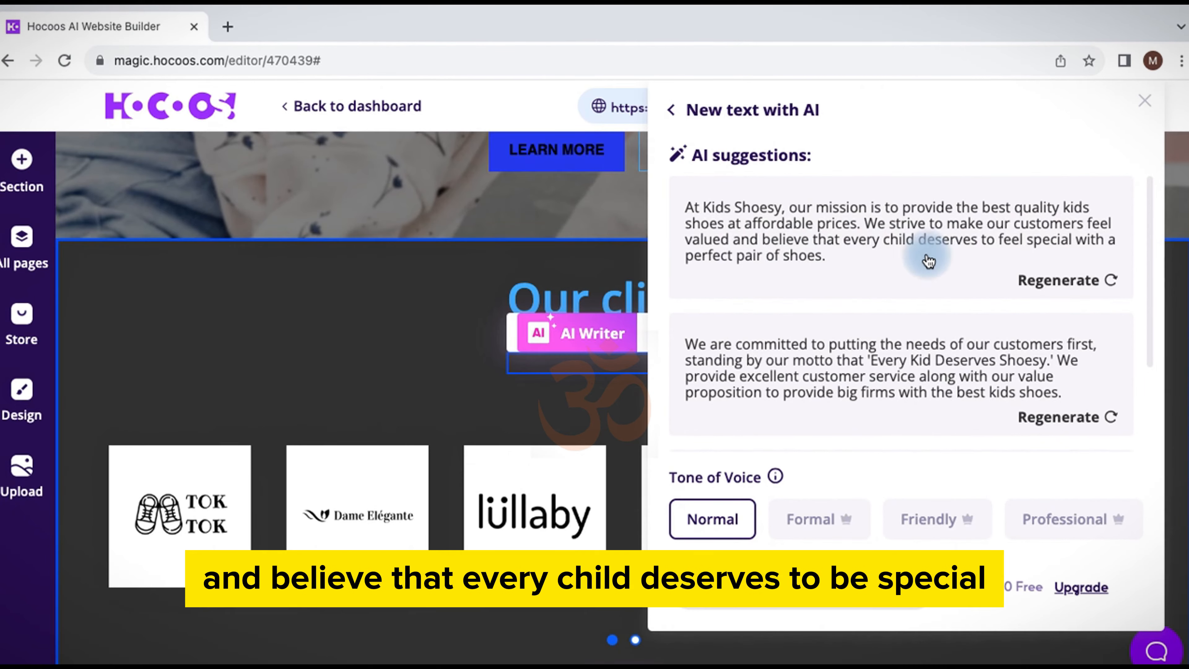
pyautogui.click(815, 241)
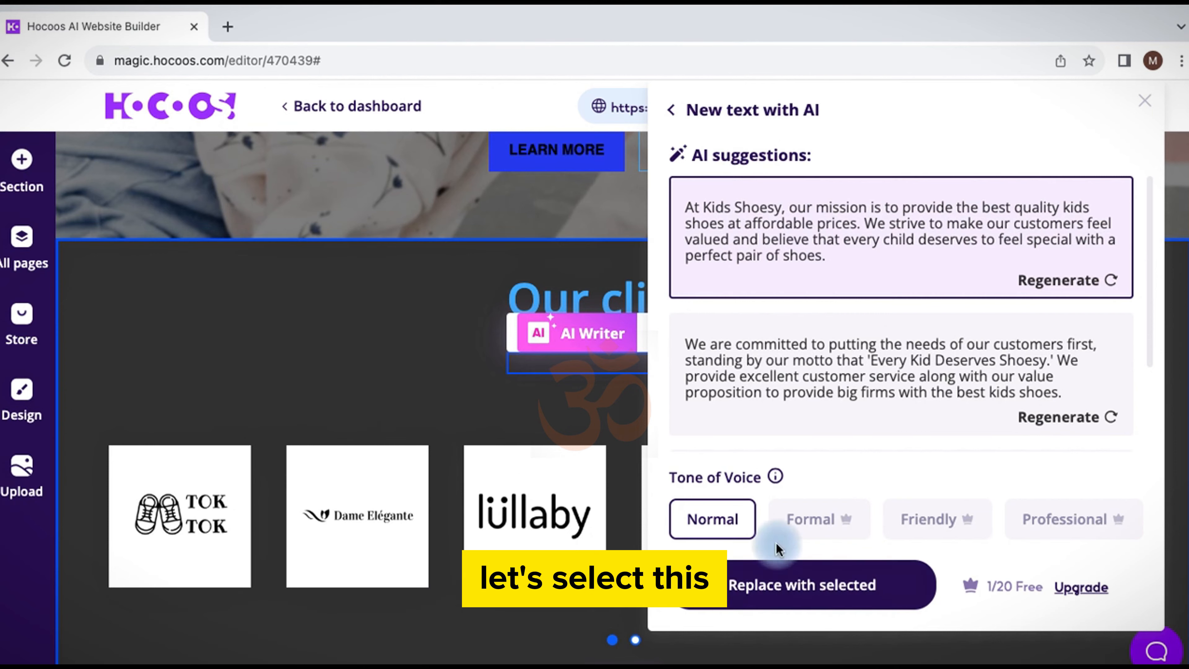
pyautogui.click(780, 586)
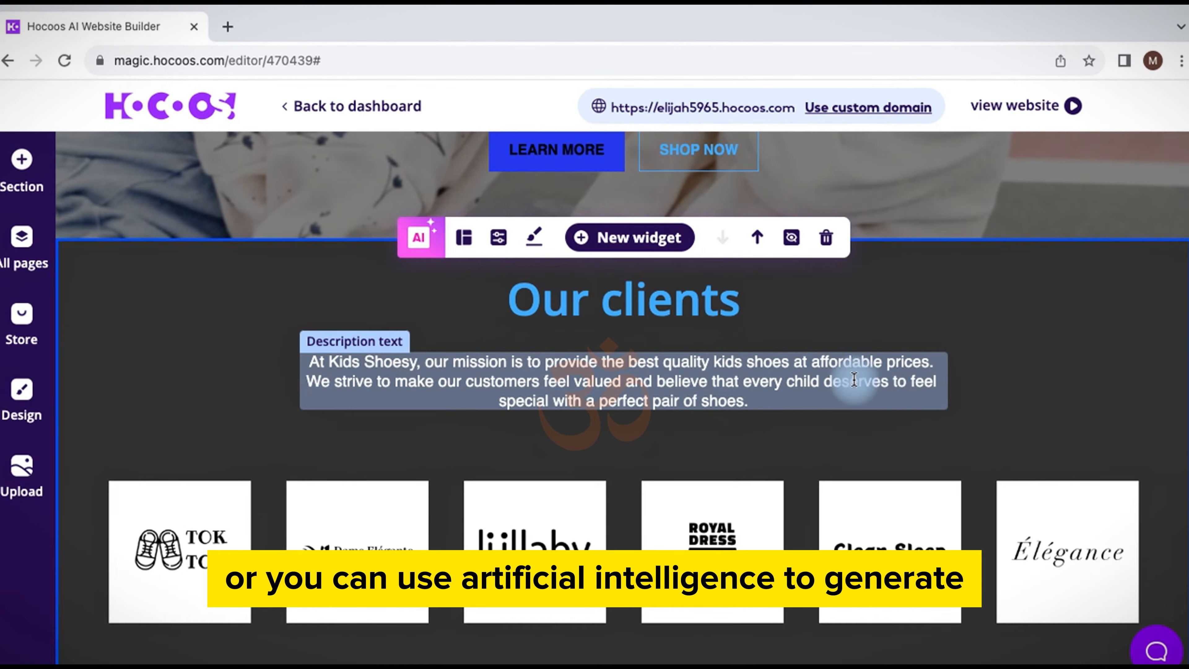
# Change the "Our clients" widget to the logo carousel variation with side arrows and save the change.
pyautogui.scroll(-5, 672, 458)
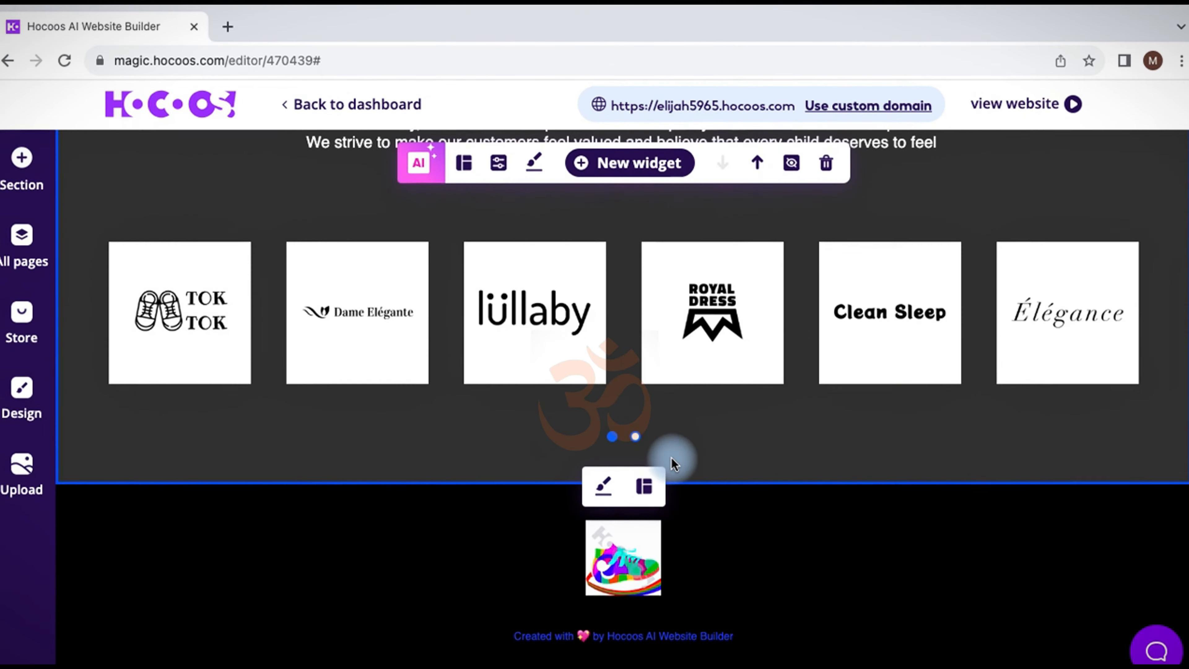
pyautogui.scroll(6, 671, 458)
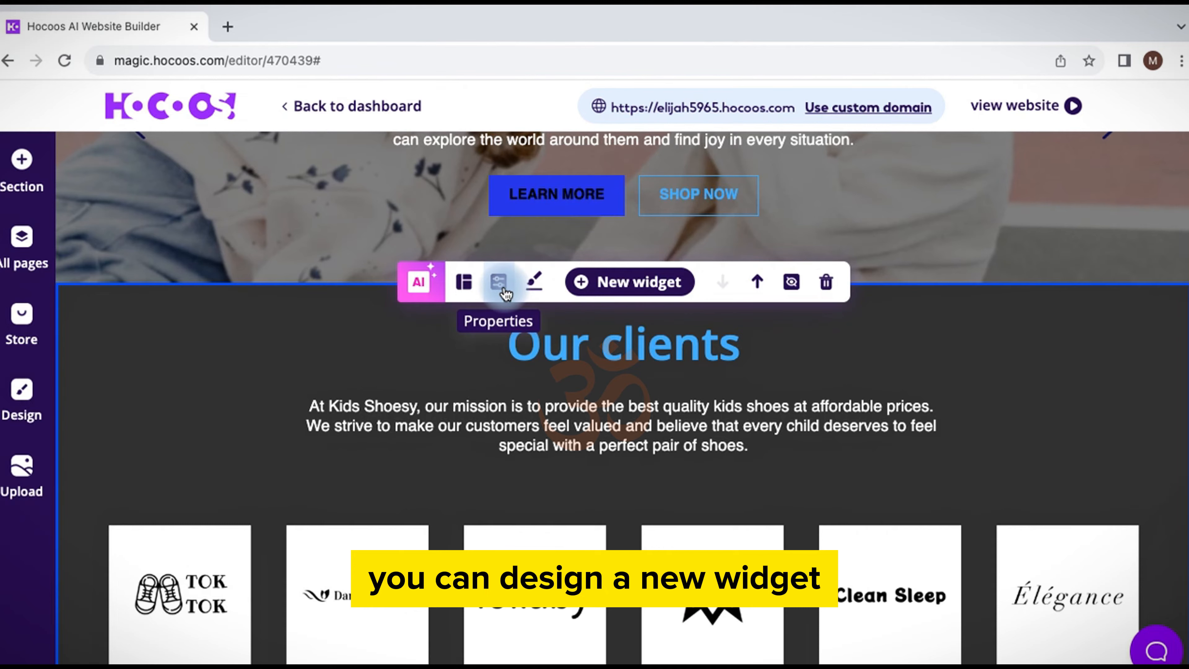
pyautogui.click(470, 294)
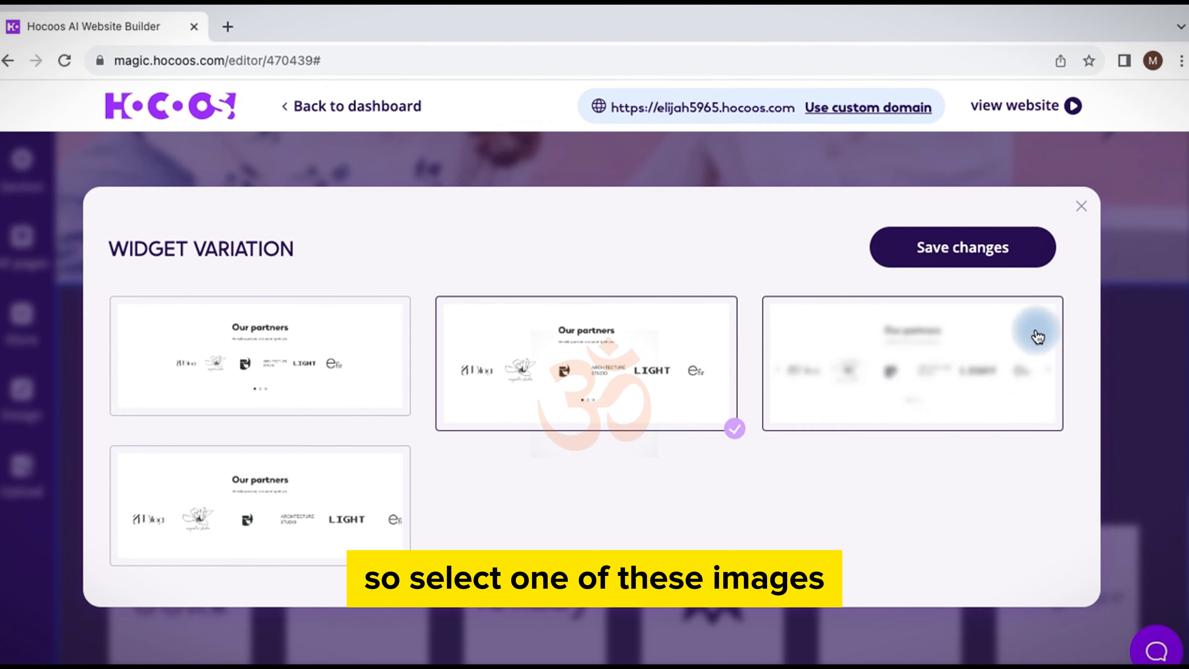
pyautogui.click(895, 408)
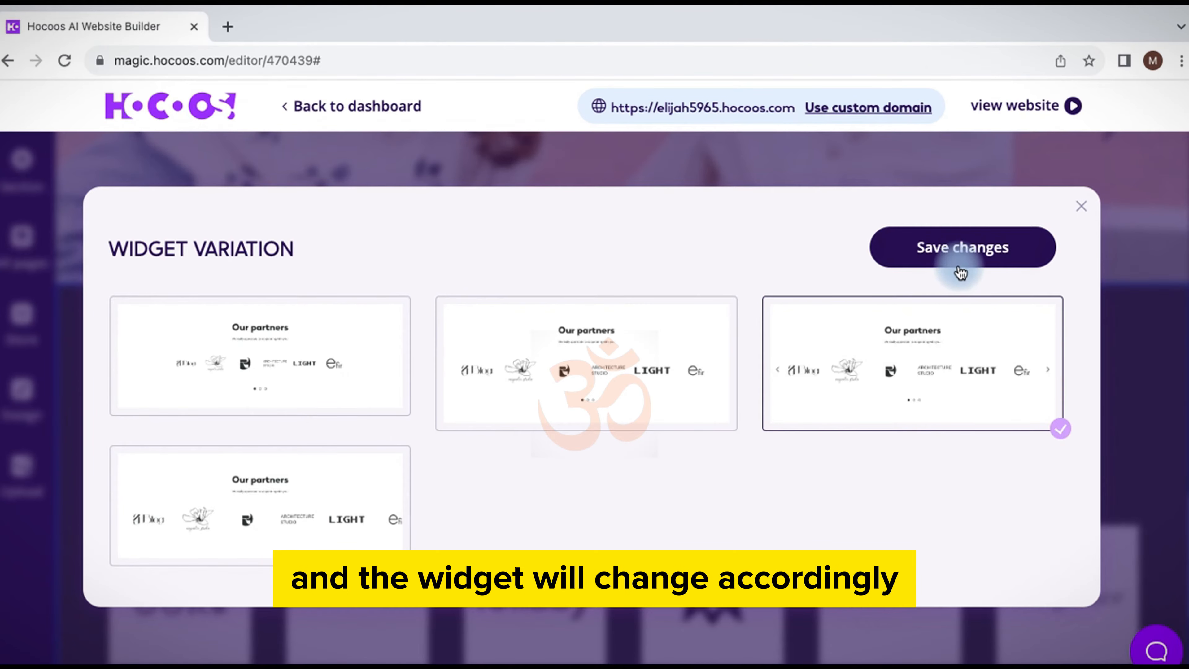
pyautogui.click(960, 269)
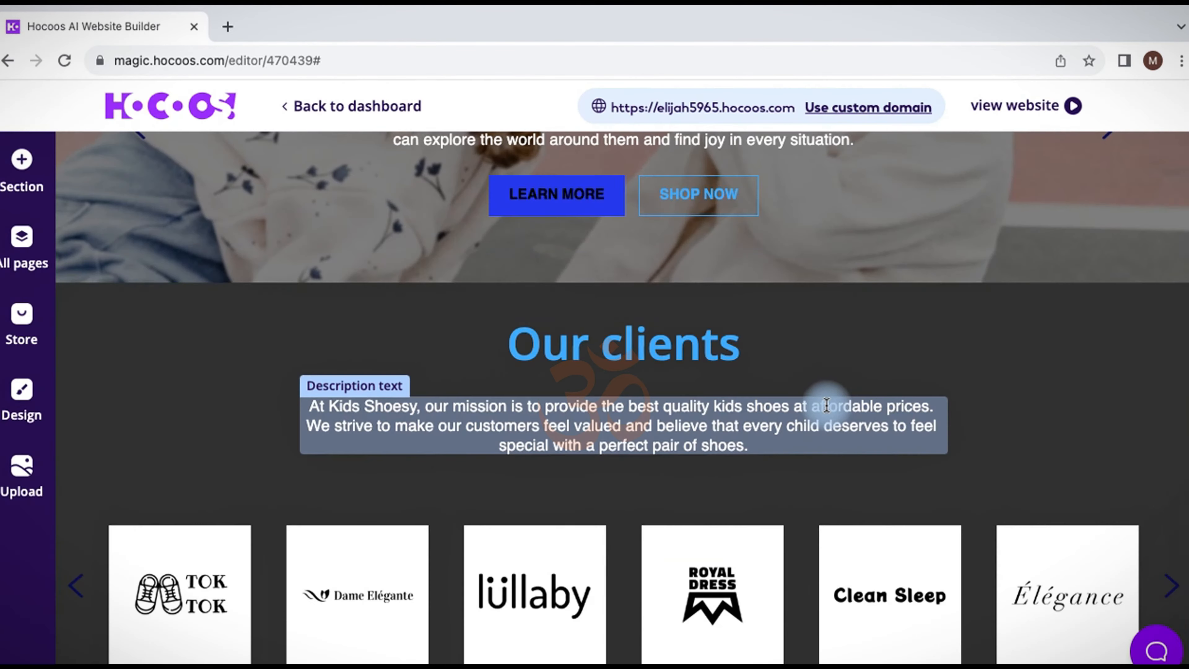
# Change the background colour of the "Every step is a new adventure" widget to dark blue.
pyautogui.scroll(4, 427, 448)
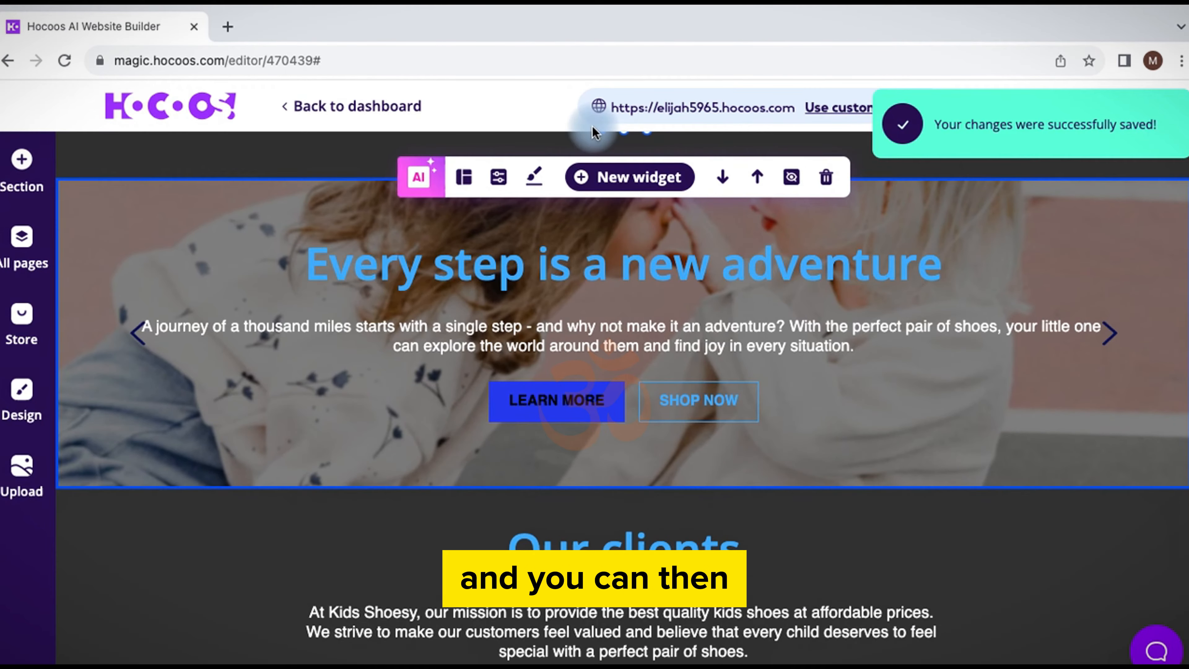
pyautogui.click(536, 178)
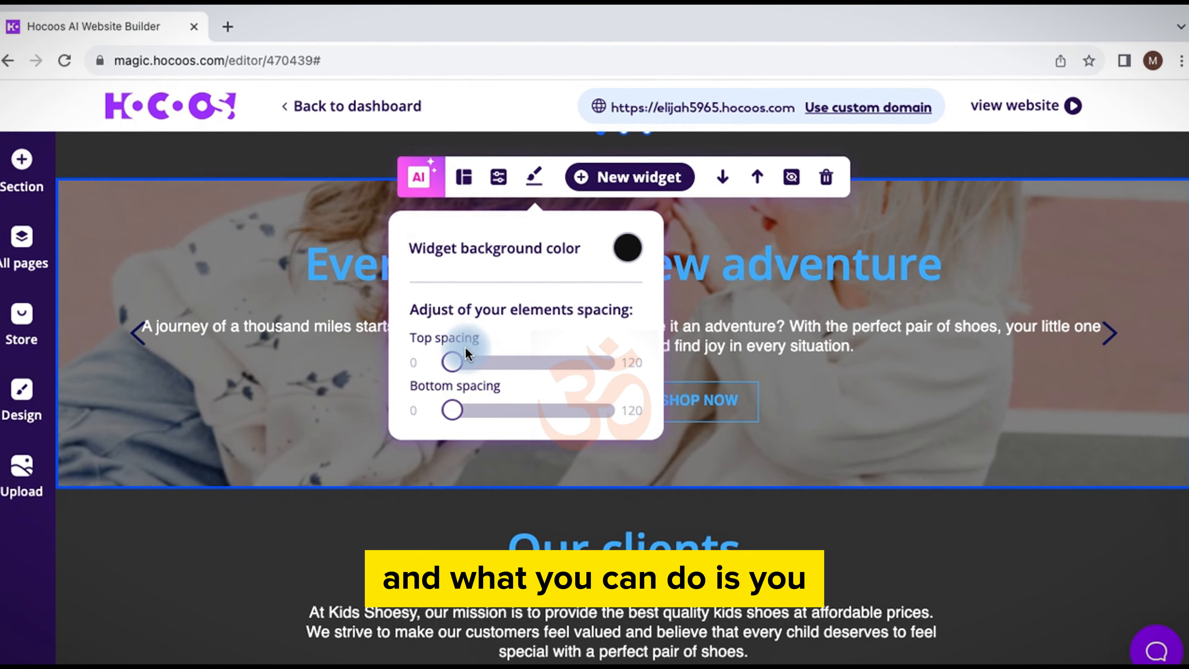
pyautogui.click(629, 248)
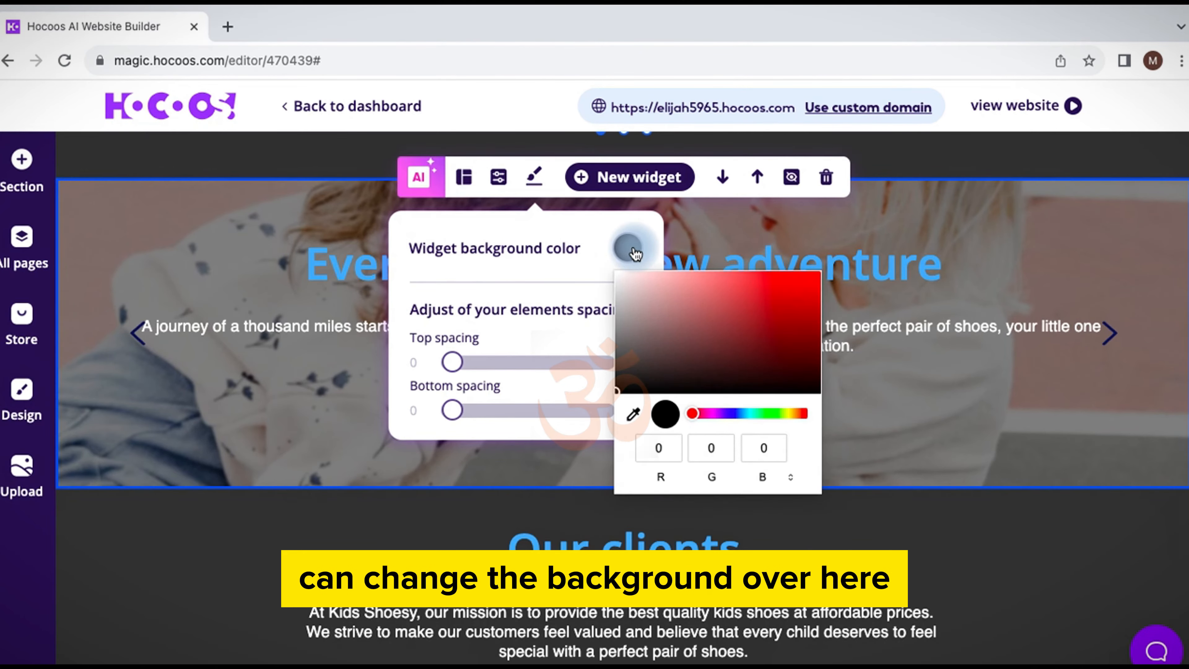
pyautogui.click(730, 414)
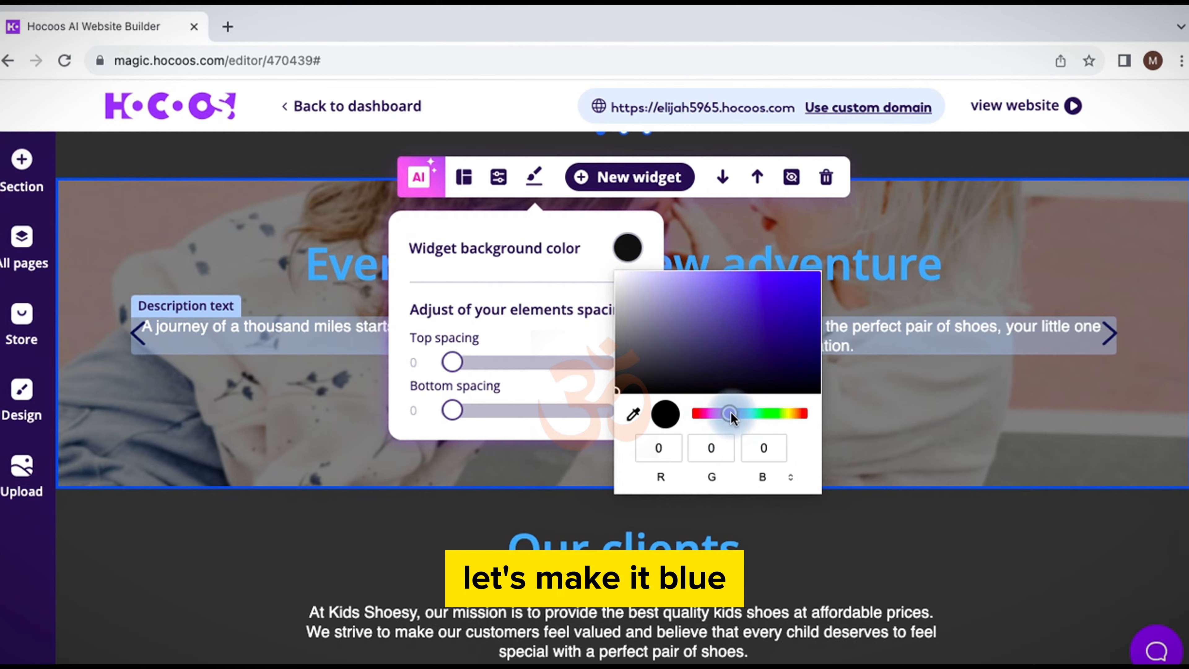
pyautogui.click(533, 323)
# Try top spacings of 92, 68 and 54 on the "Every step is a new adventure" widget and return the spacing to 0.
pyautogui.click(453, 362)
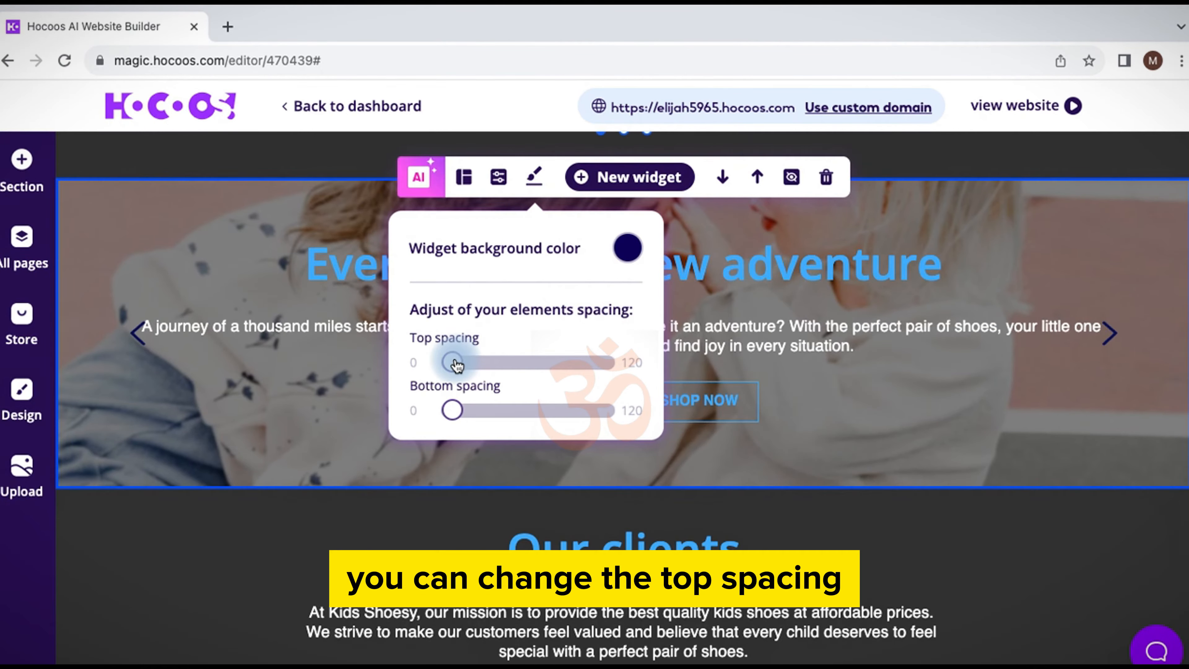
pyautogui.moveTo(463, 365); pyautogui.dragTo(564, 374)
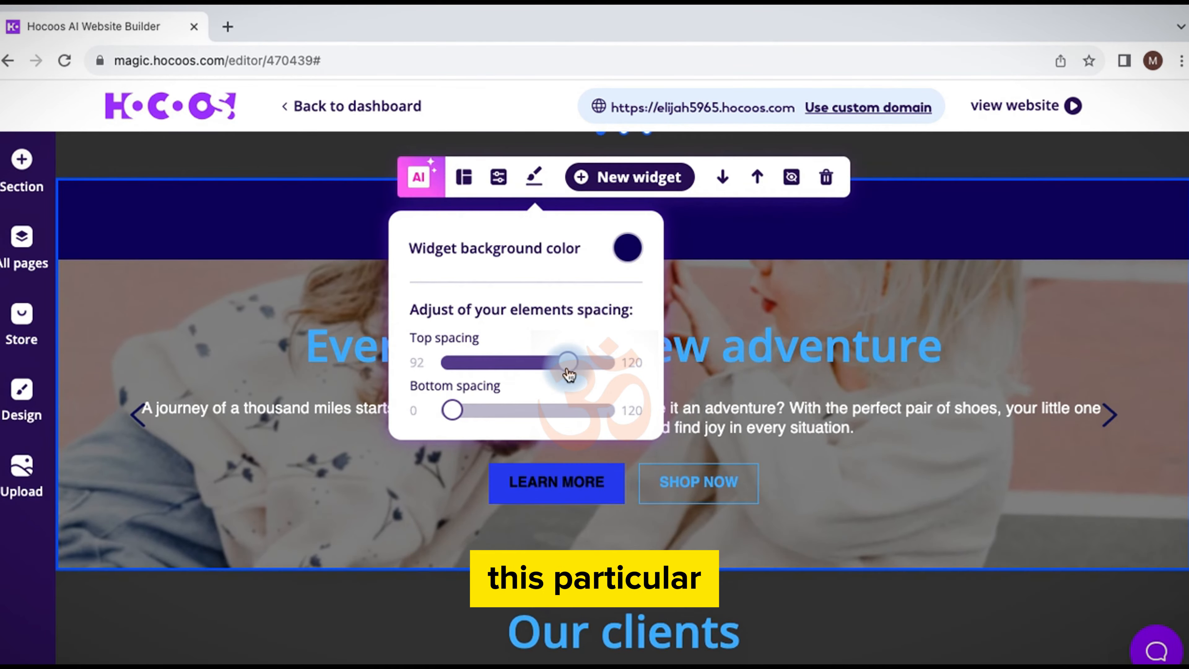
pyautogui.moveTo(564, 373); pyautogui.dragTo(539, 371)
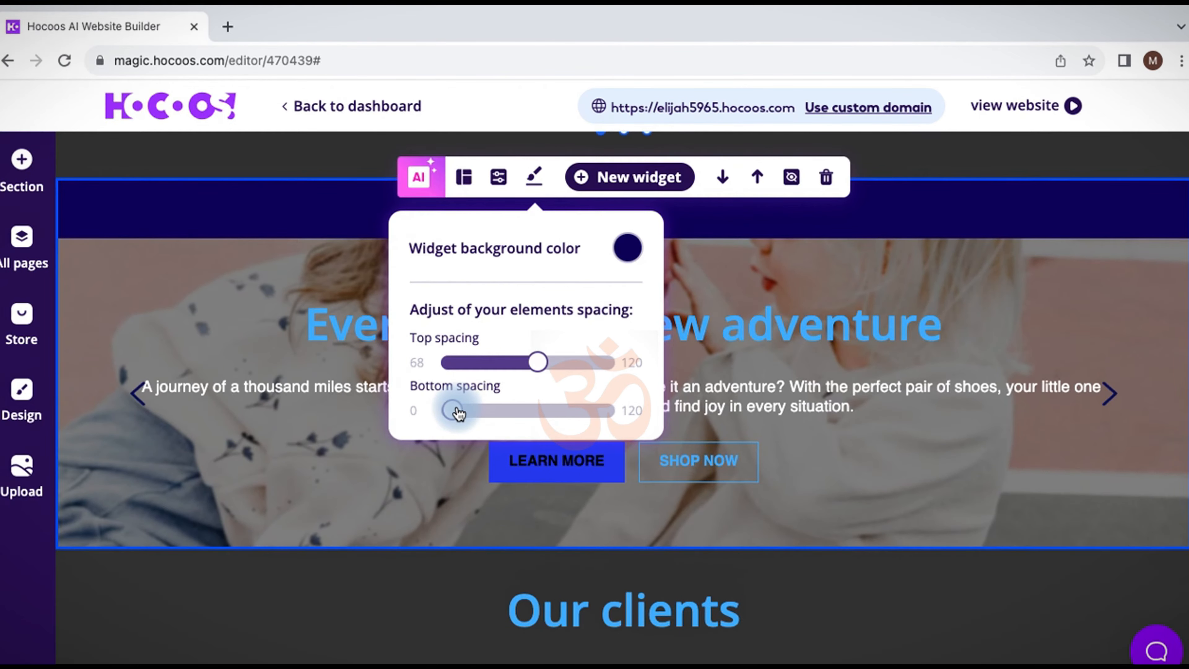
pyautogui.moveTo(458, 412)
pyautogui.mouseDown()
pyautogui.moveTo(593, 417)
pyautogui.moveTo(587, 433)
pyautogui.moveTo(450, 431)
pyautogui.mouseUp()
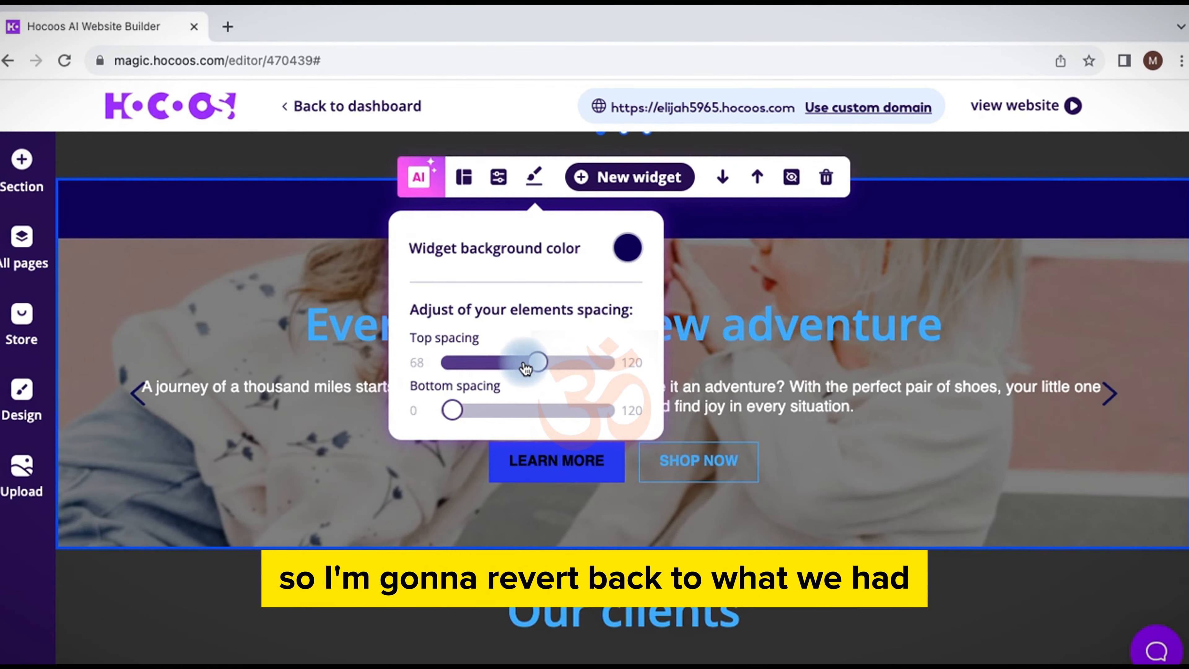
pyautogui.moveTo(525, 368); pyautogui.dragTo(448, 367)
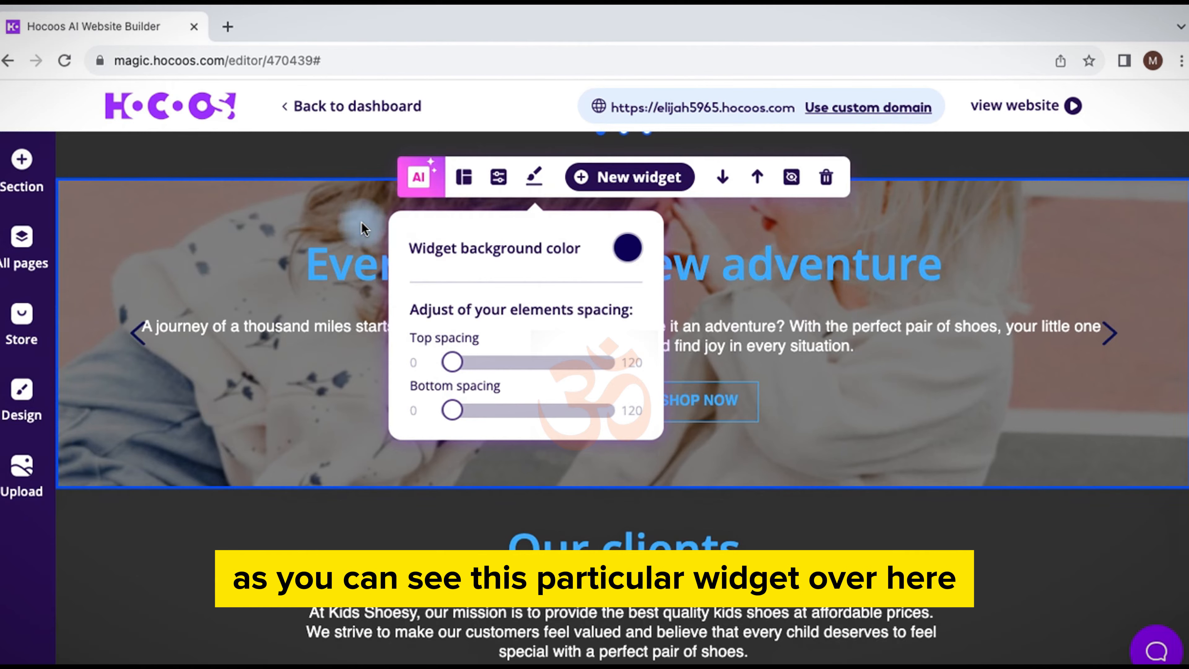
pyautogui.moveTo(1113, 349)
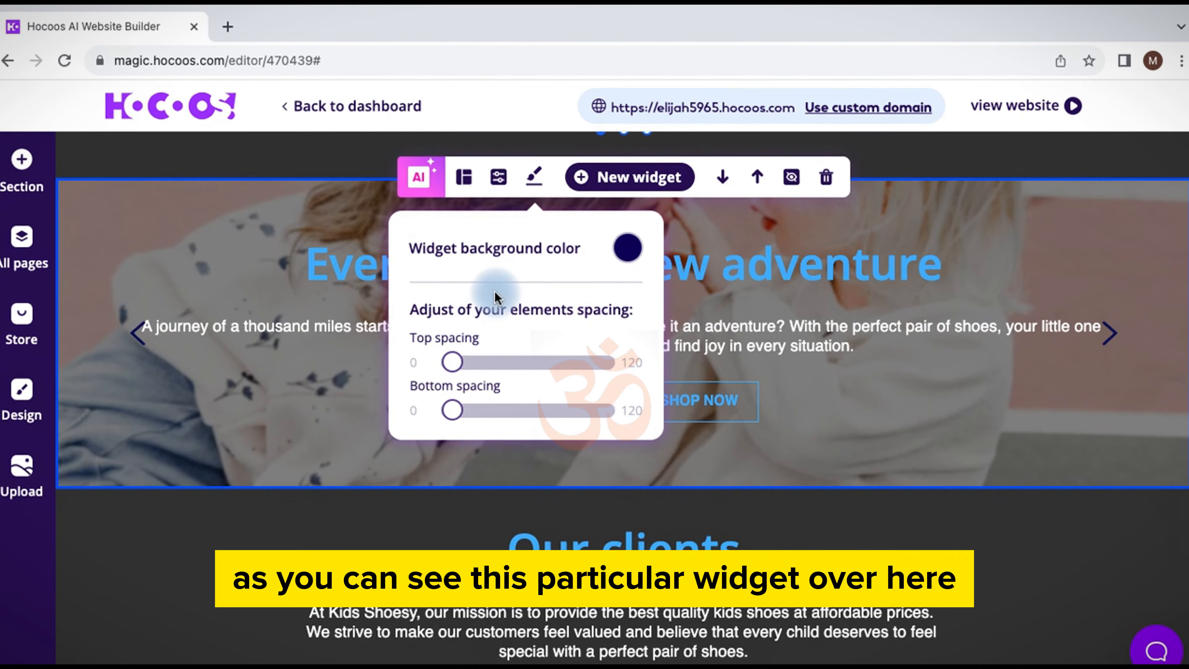
pyautogui.moveTo(494, 370); pyautogui.dragTo(522, 363)
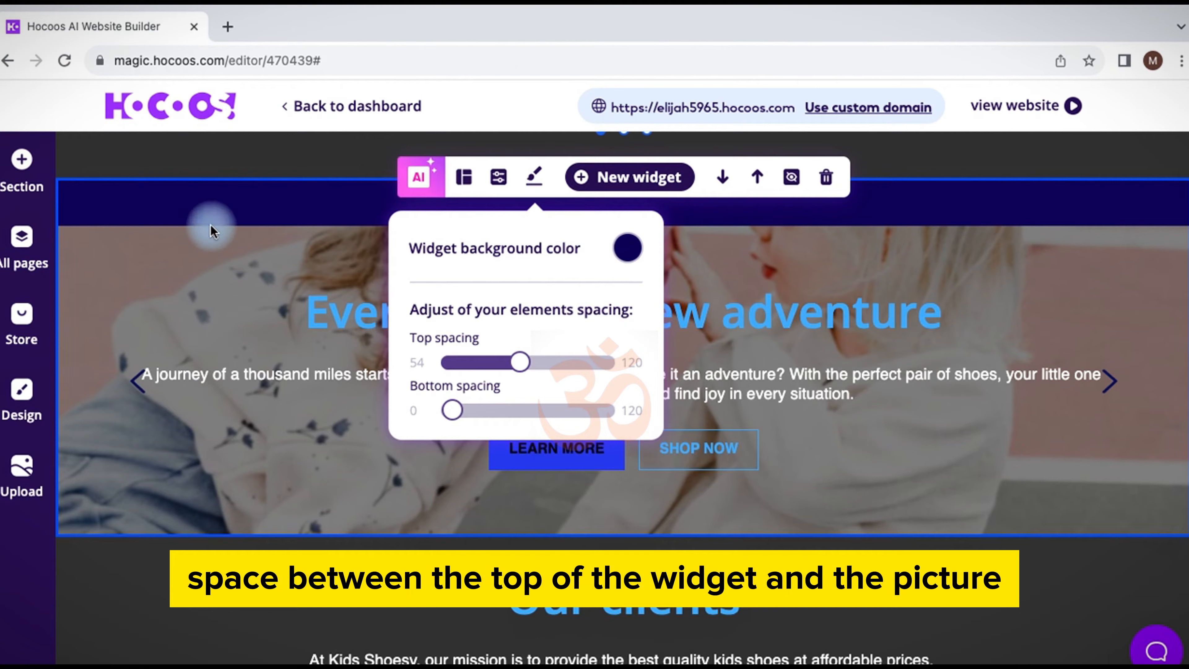
pyautogui.moveTo(520, 363); pyautogui.dragTo(415, 364)
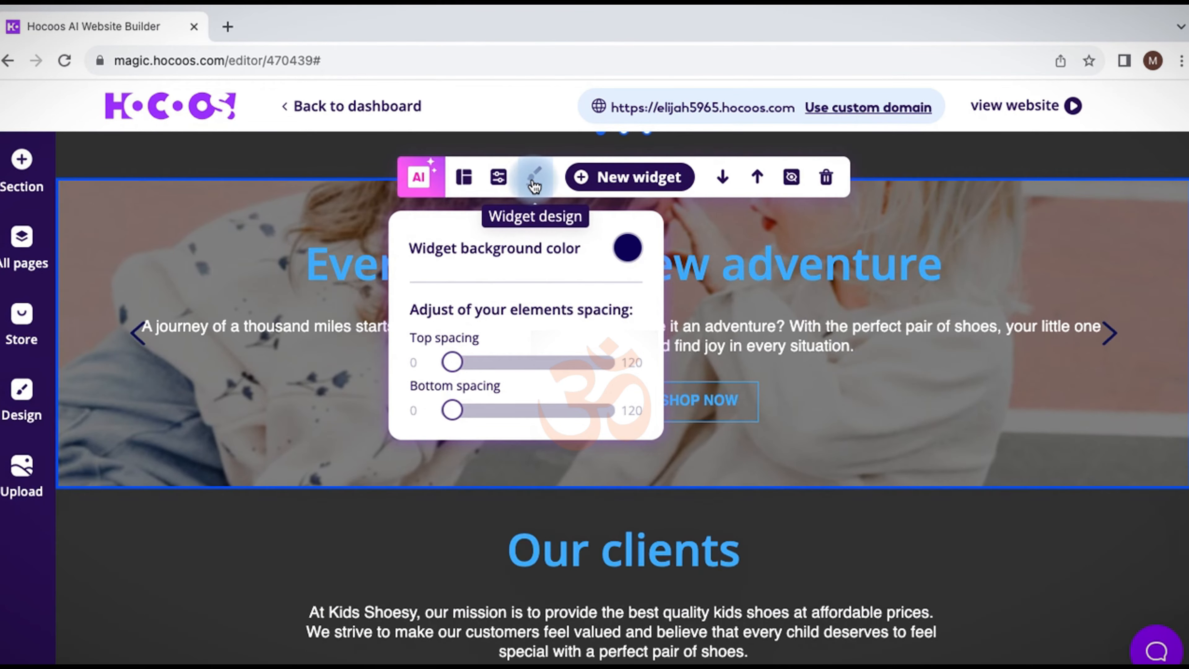
# Add a Social widget below the hero section, using the TikTok-style design with tall pictures.
pyautogui.click(588, 186)
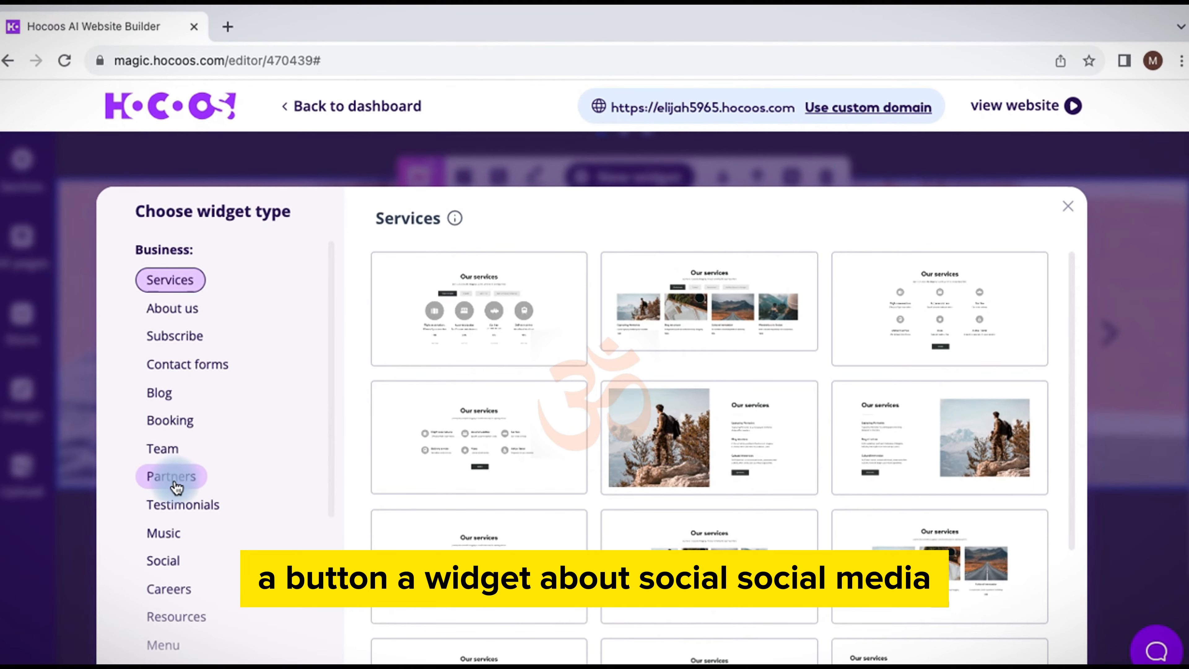
pyautogui.click(173, 572)
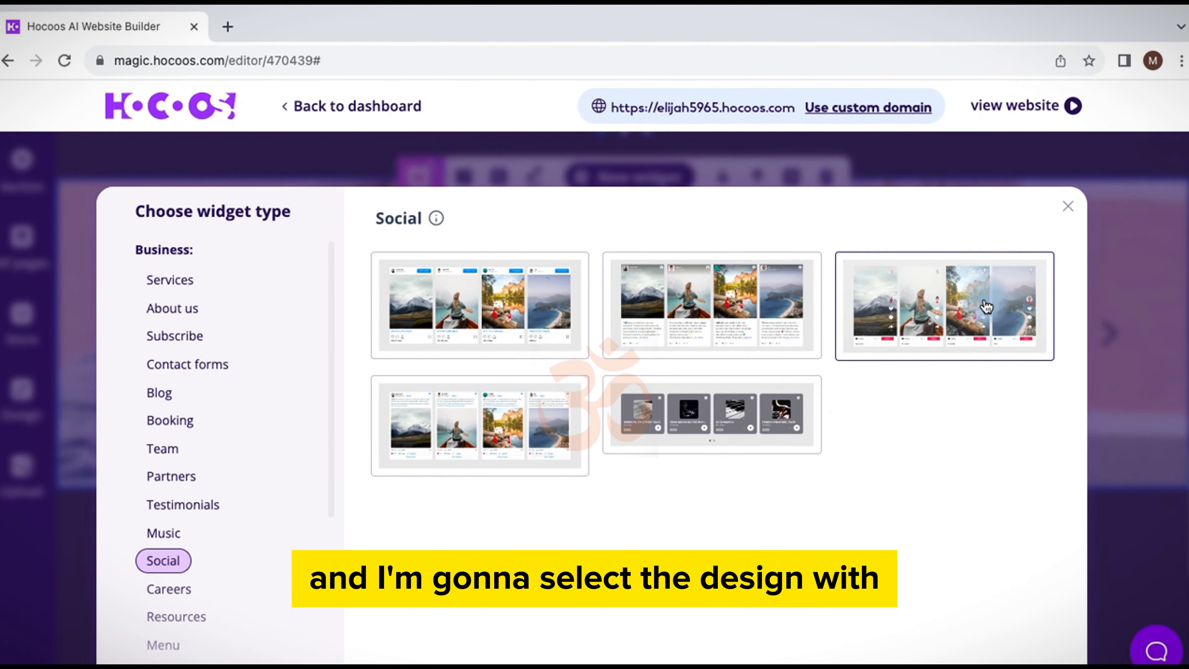
pyautogui.click(985, 304)
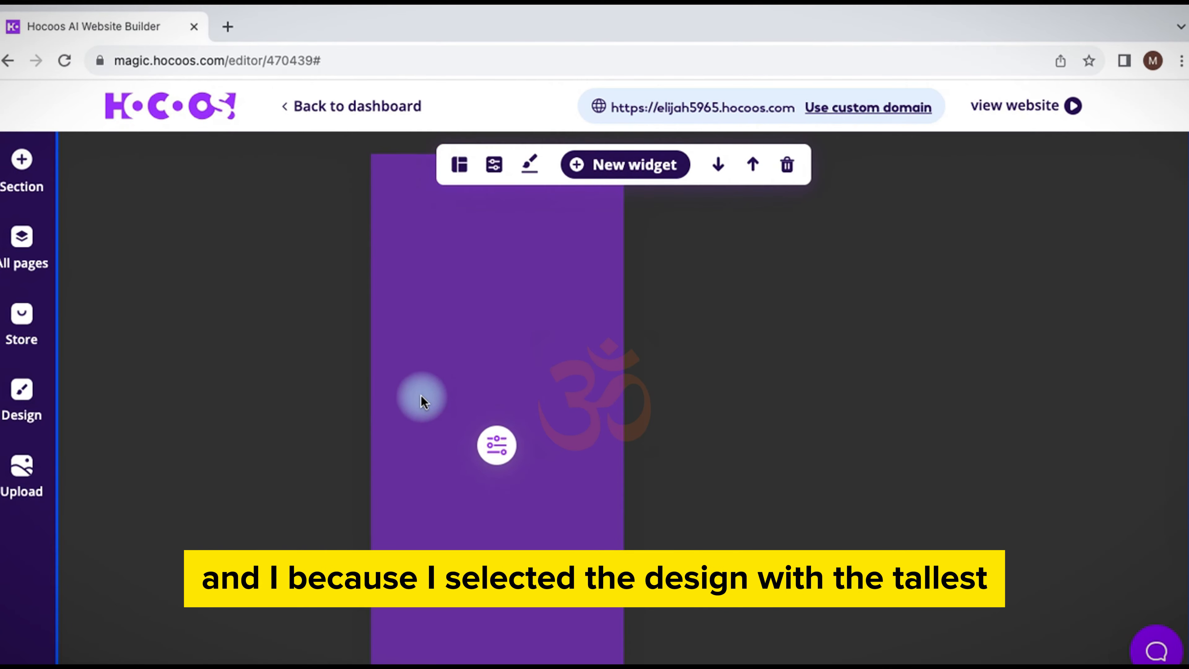
pyautogui.scroll(5, 421, 395)
pyautogui.scroll(-5, 421, 395)
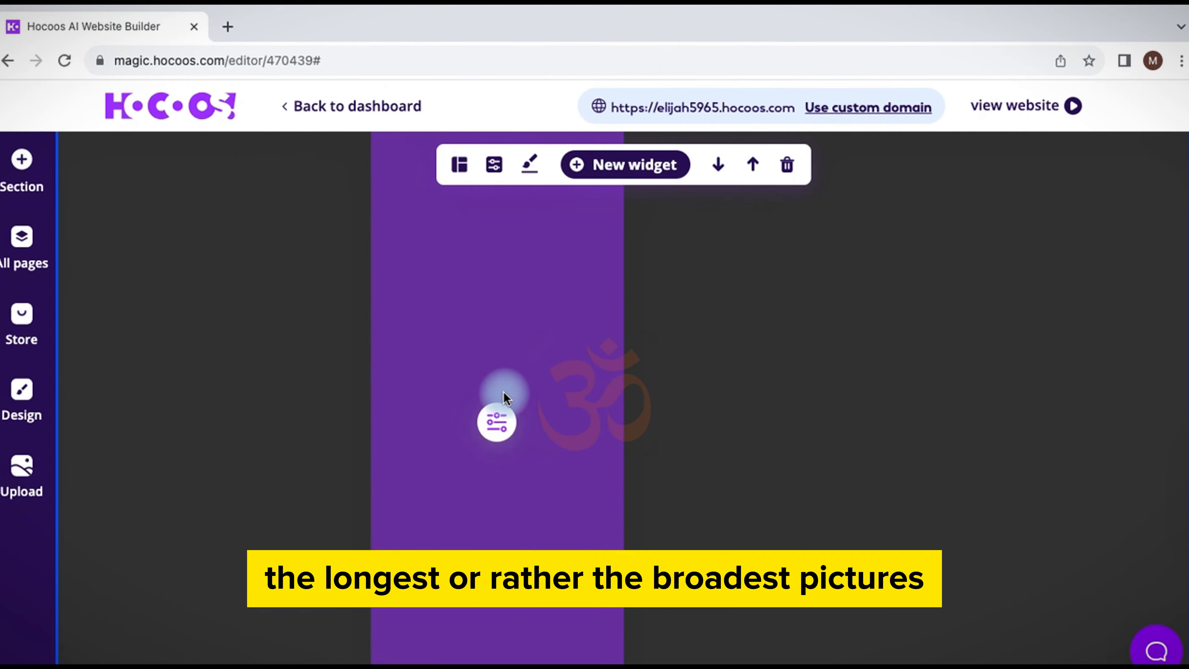
# Clear the TikTok video link of the first item in the new social widget.
pyautogui.scroll(3, 221, 365)
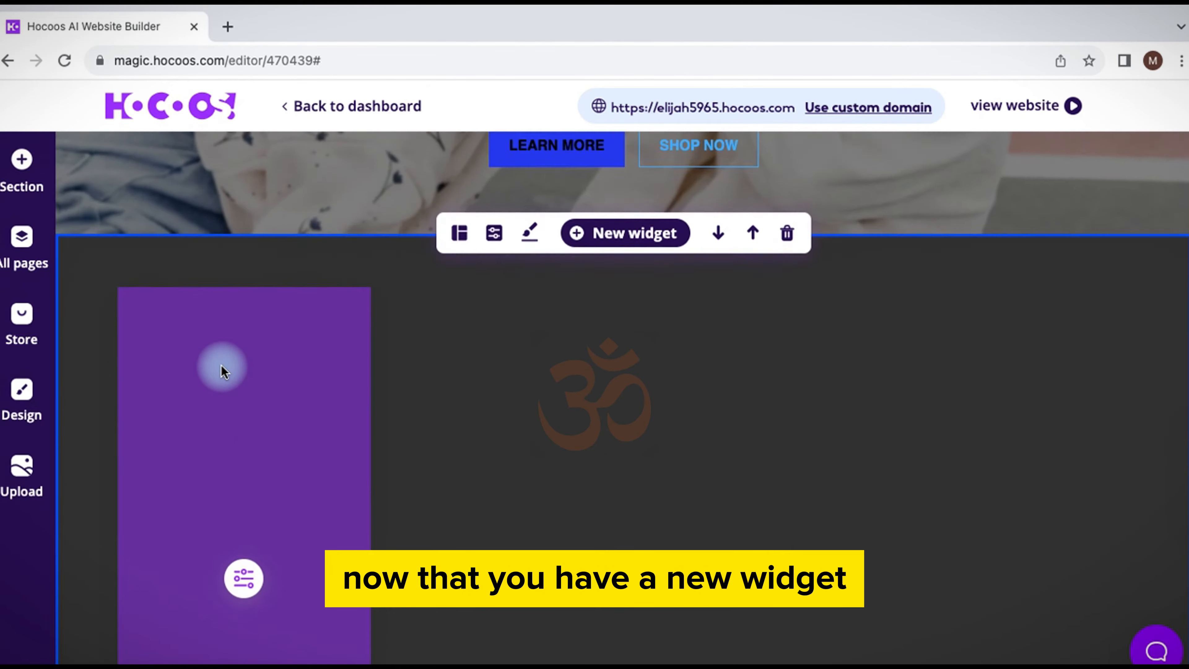
pyautogui.scroll(-2, 221, 366)
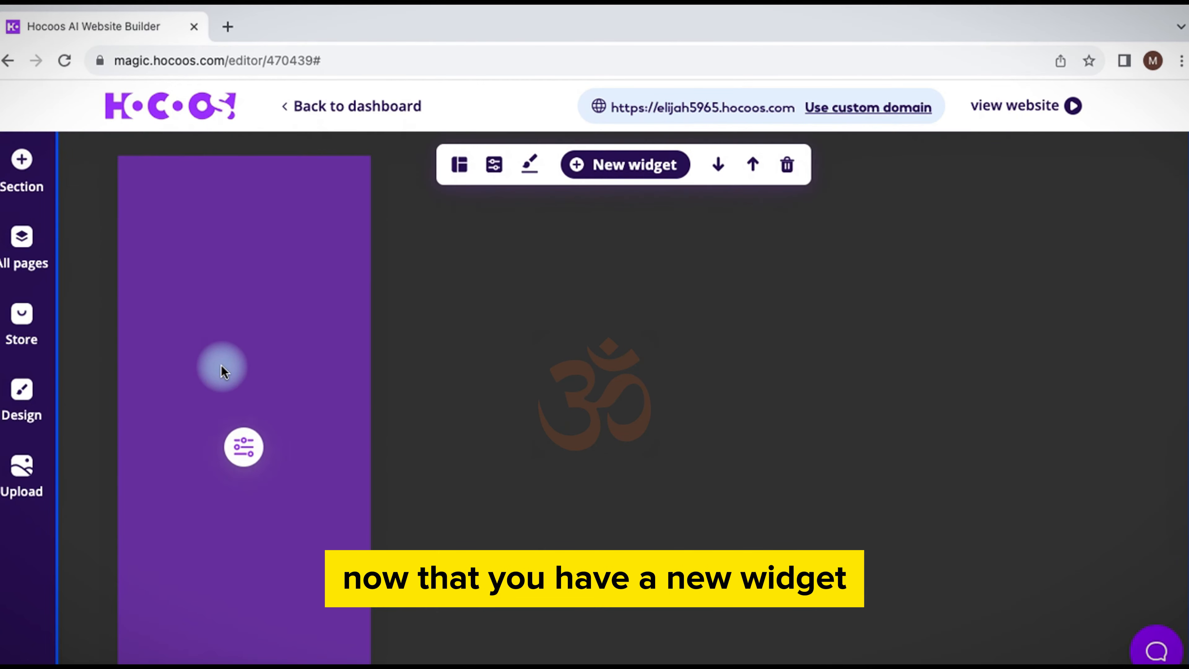
pyautogui.click(244, 449)
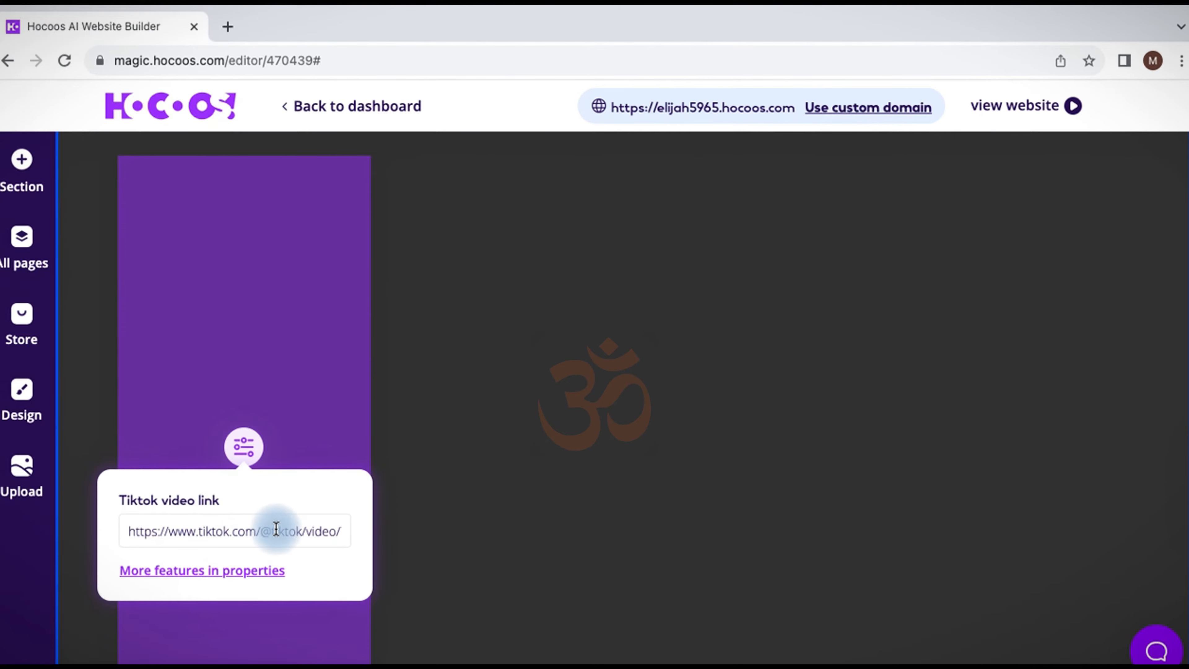
pyautogui.moveTo(344, 531); pyautogui.dragTo(222, 522)
pyautogui.press('BackSpace')
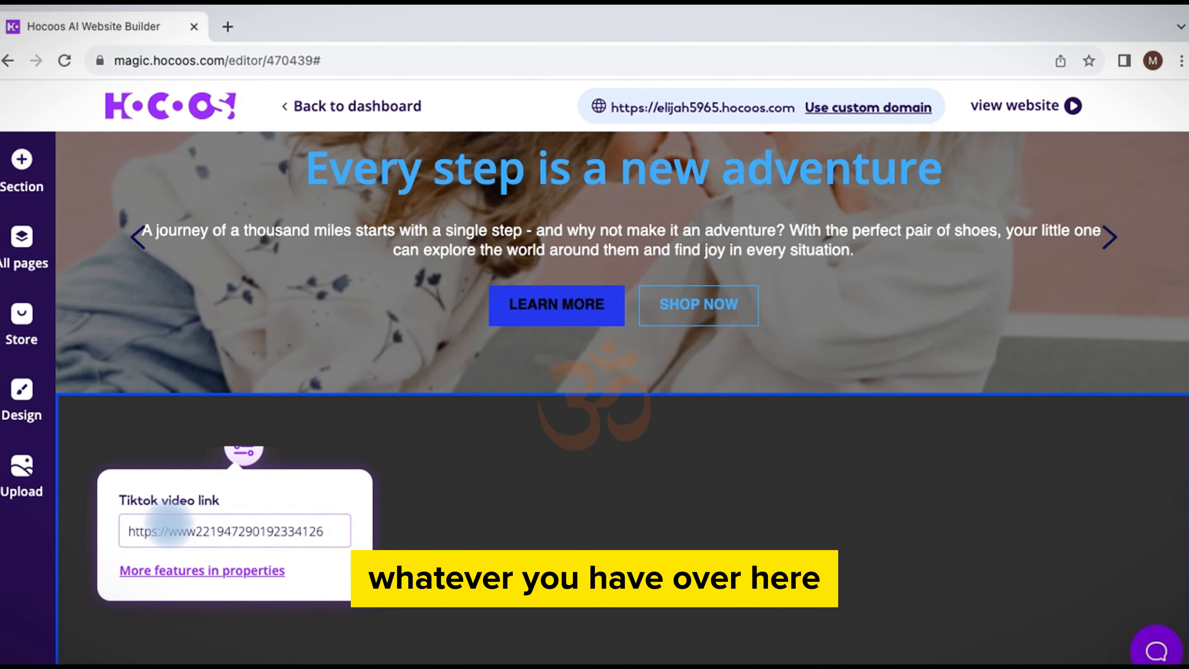
pyautogui.moveTo(339, 531); pyautogui.dragTo(179, 532)
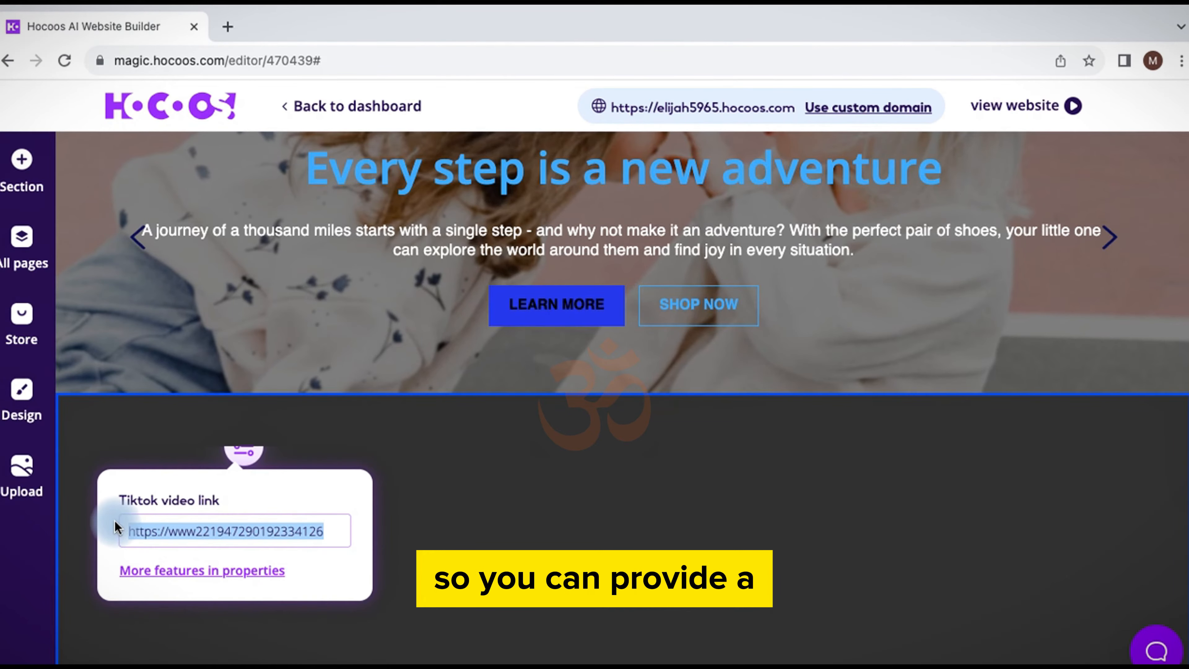
pyautogui.press('BackSpace')
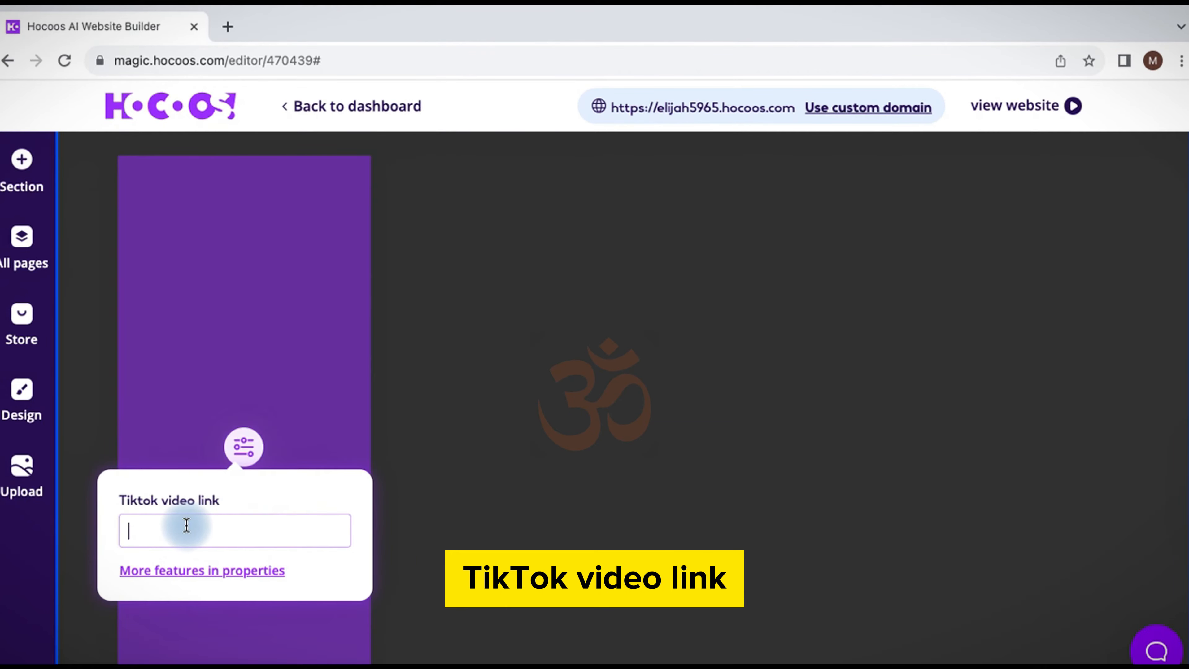
# Examine the TikTok post link fields of slides 1 to 4 in the social widget's properties and close them.
pyautogui.click(191, 570)
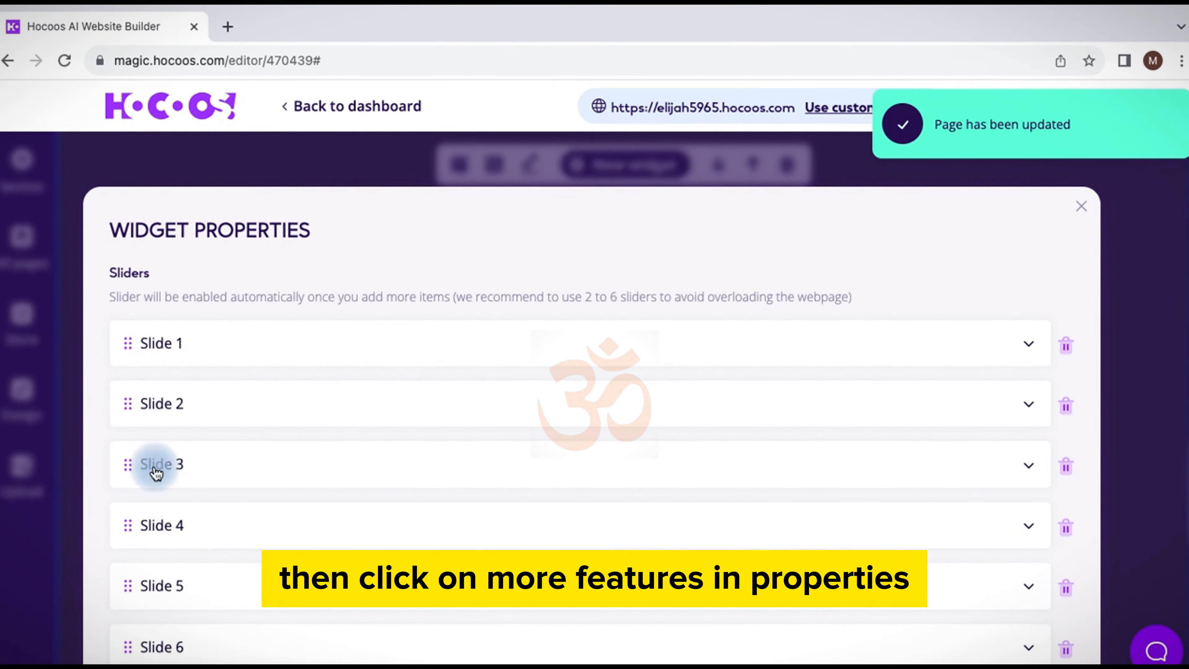
pyautogui.click(1032, 345)
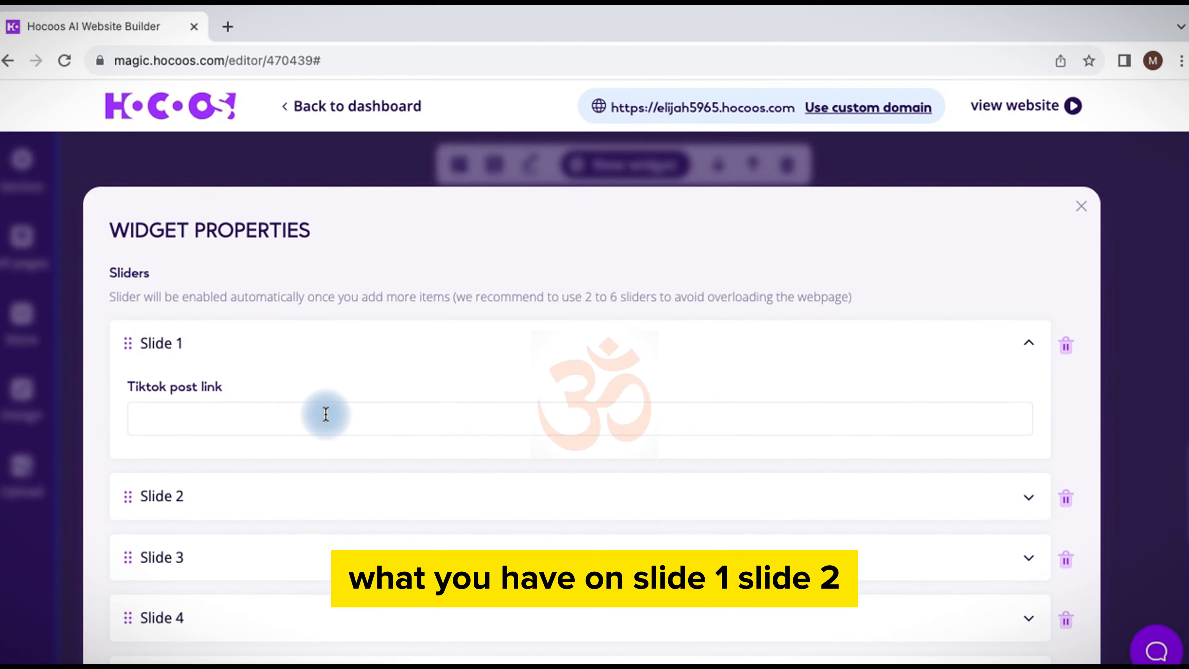
pyautogui.click(197, 420)
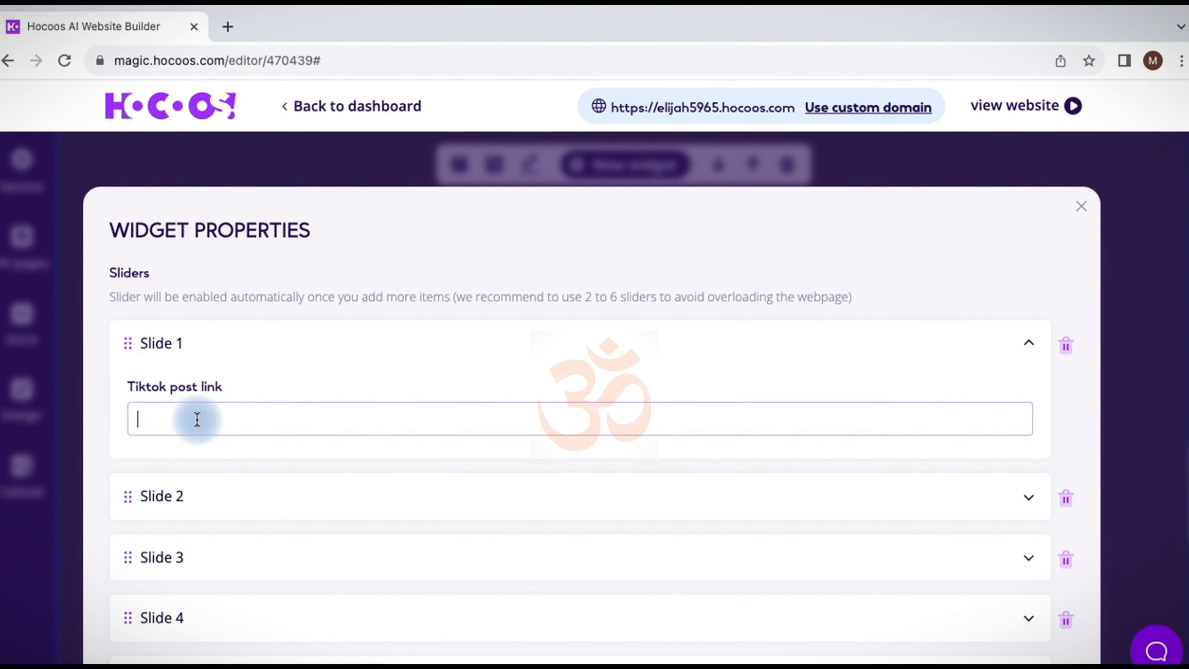
pyautogui.scroll(-2, 316, 411)
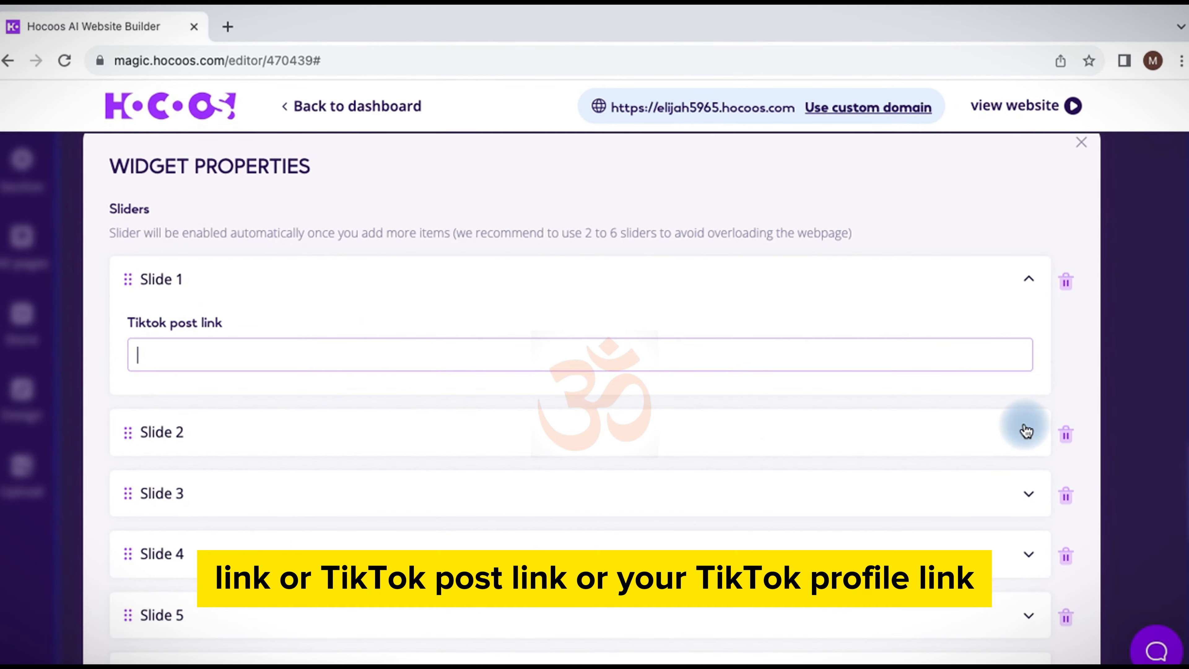
pyautogui.click(1030, 433)
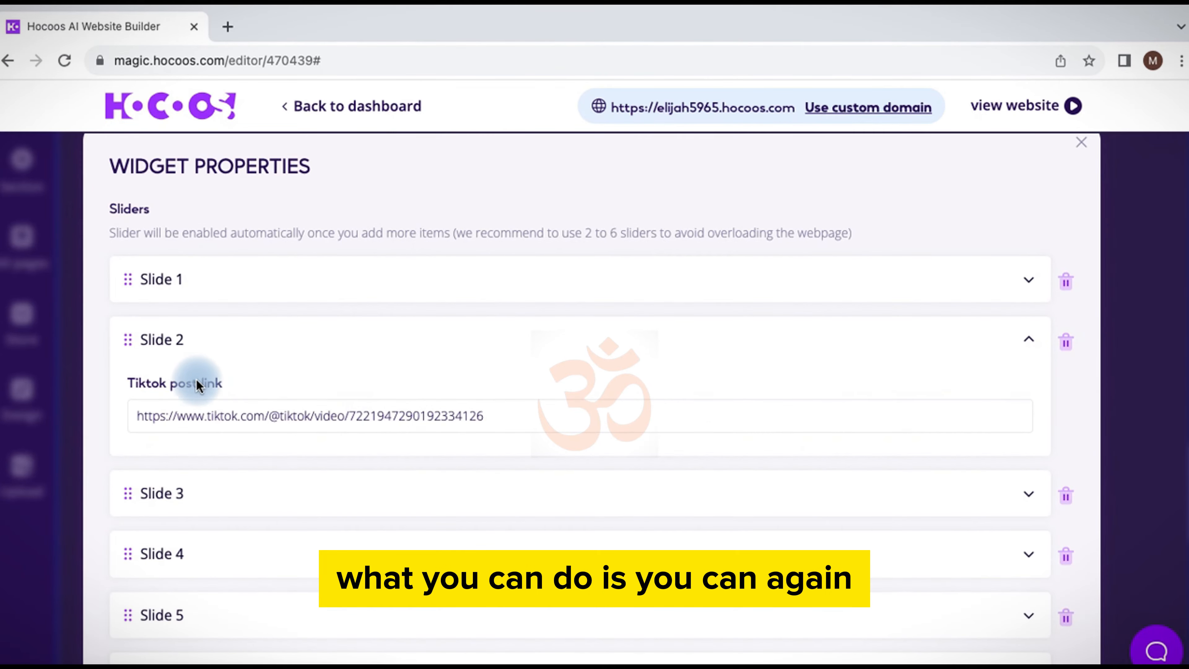
pyautogui.scroll(-4, 300, 445)
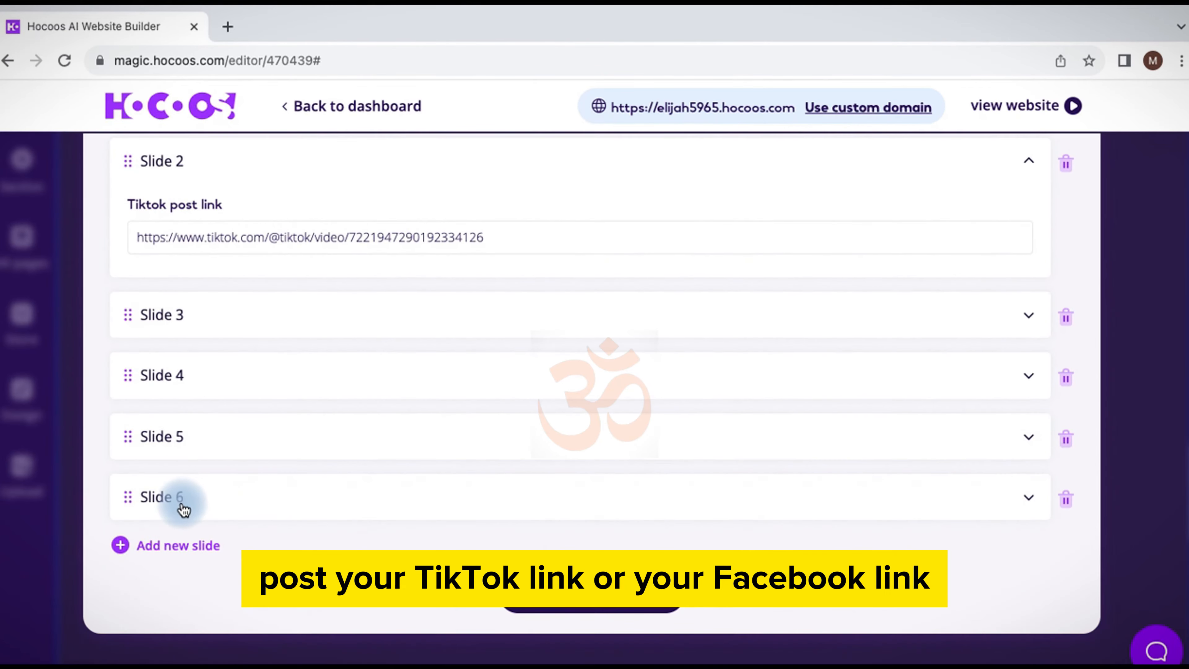
pyautogui.click(1028, 314)
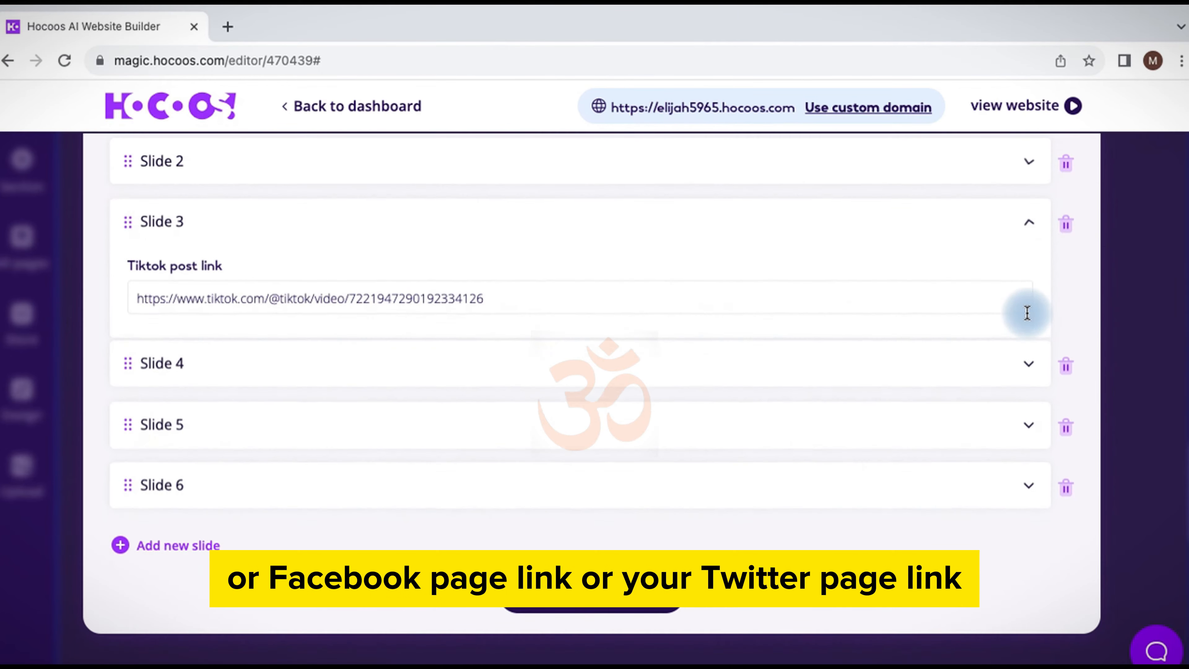
pyautogui.click(1027, 369)
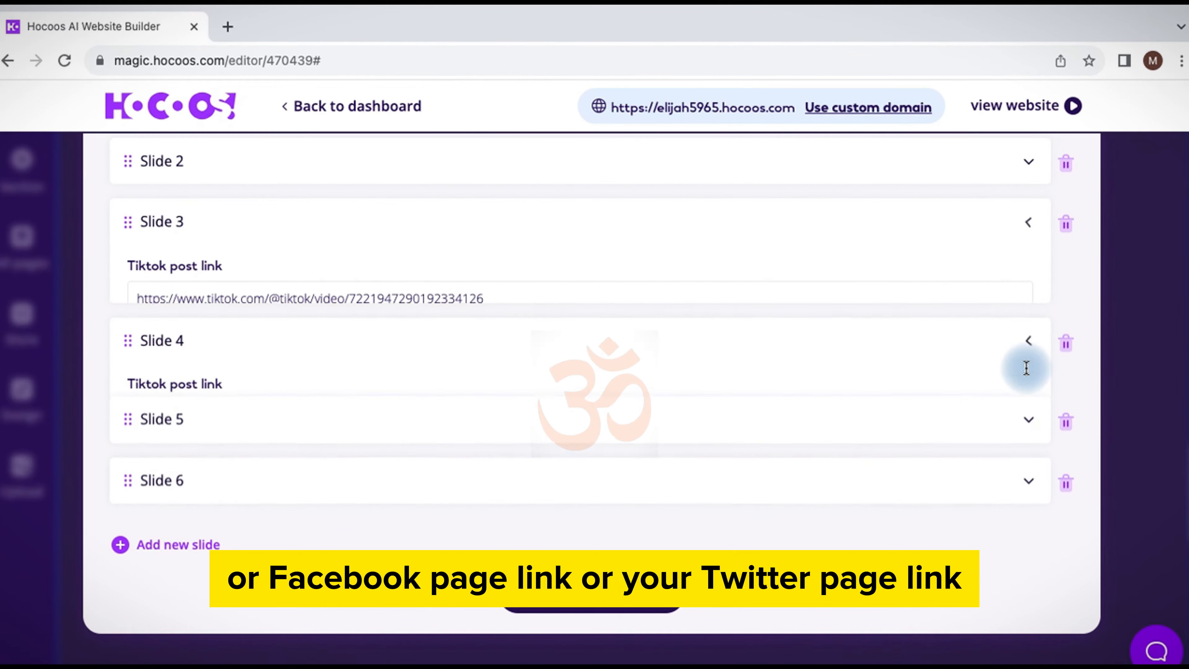
pyautogui.scroll(5, 982, 258)
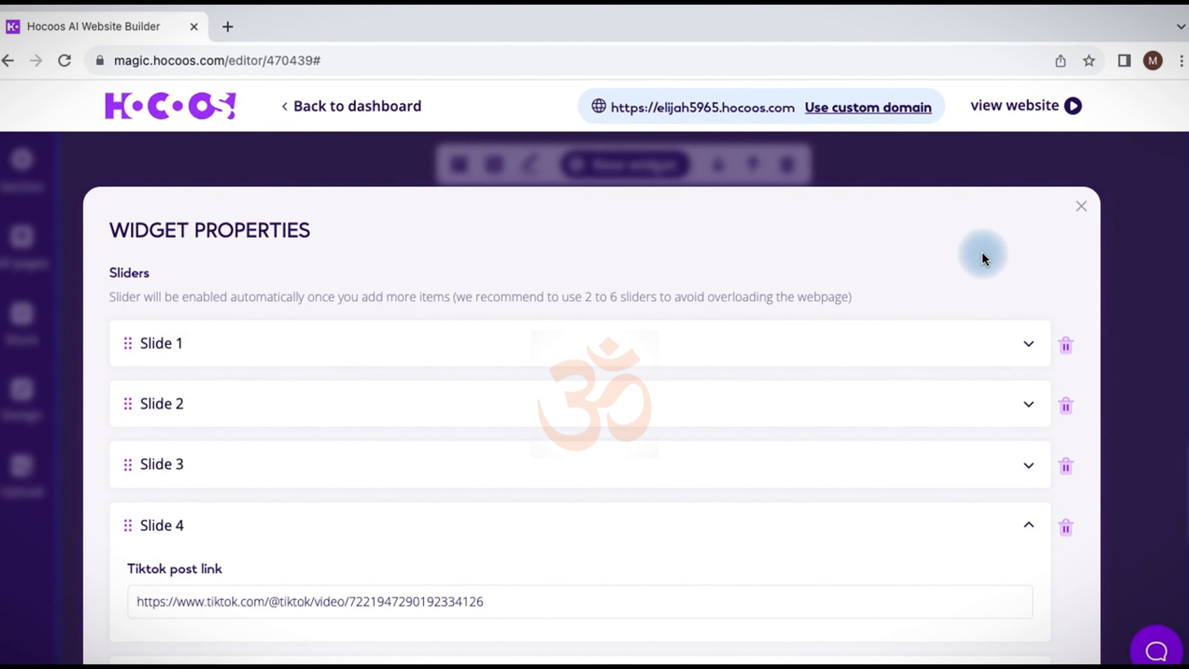
pyautogui.click(1072, 213)
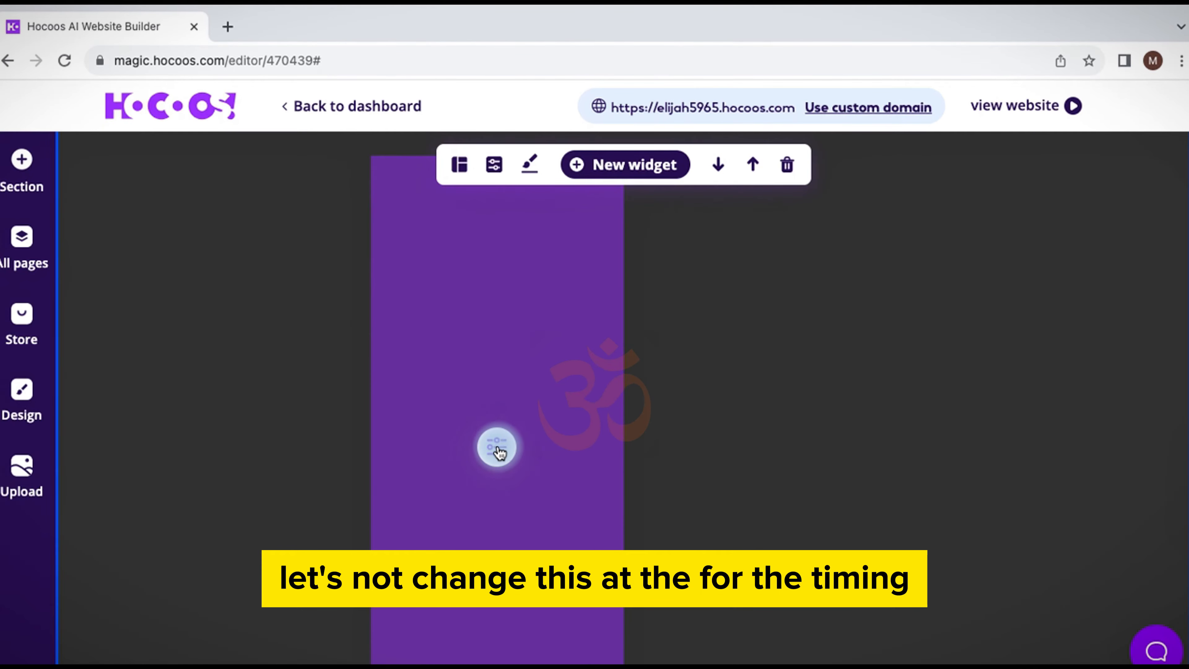
# Open the TikTok video link settings of another social widget item and look over the widget's placement below the hero section.
pyautogui.click(498, 448)
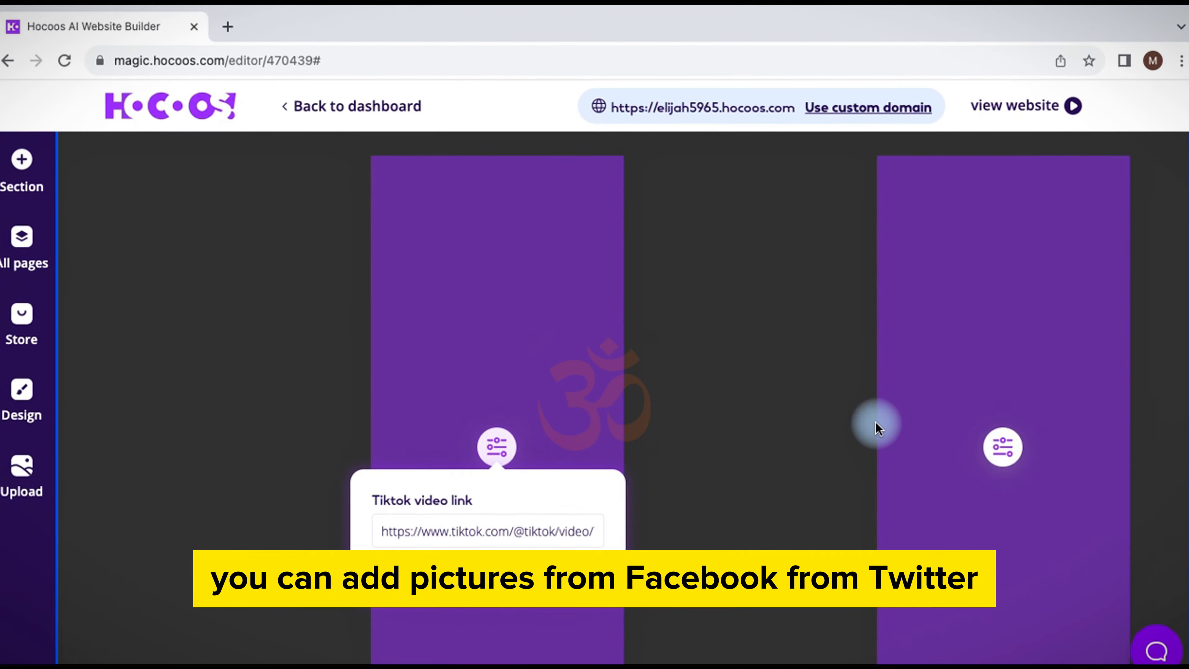
pyautogui.scroll(3, 875, 422)
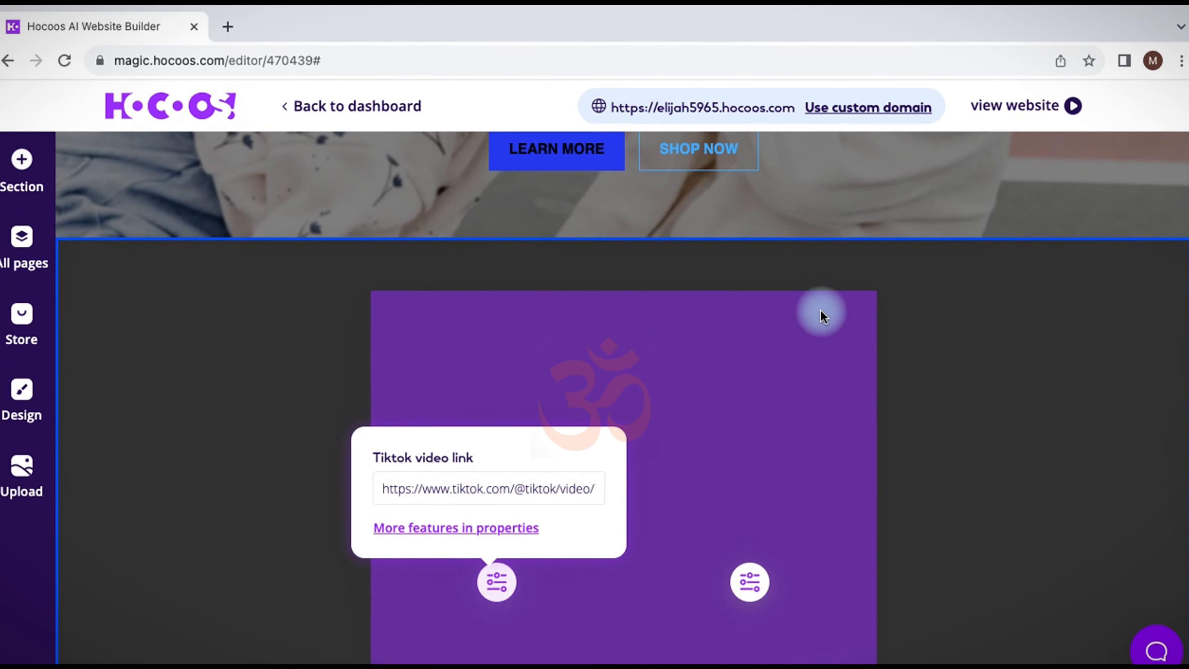
pyautogui.scroll(10, 820, 310)
pyautogui.scroll(-10, 821, 309)
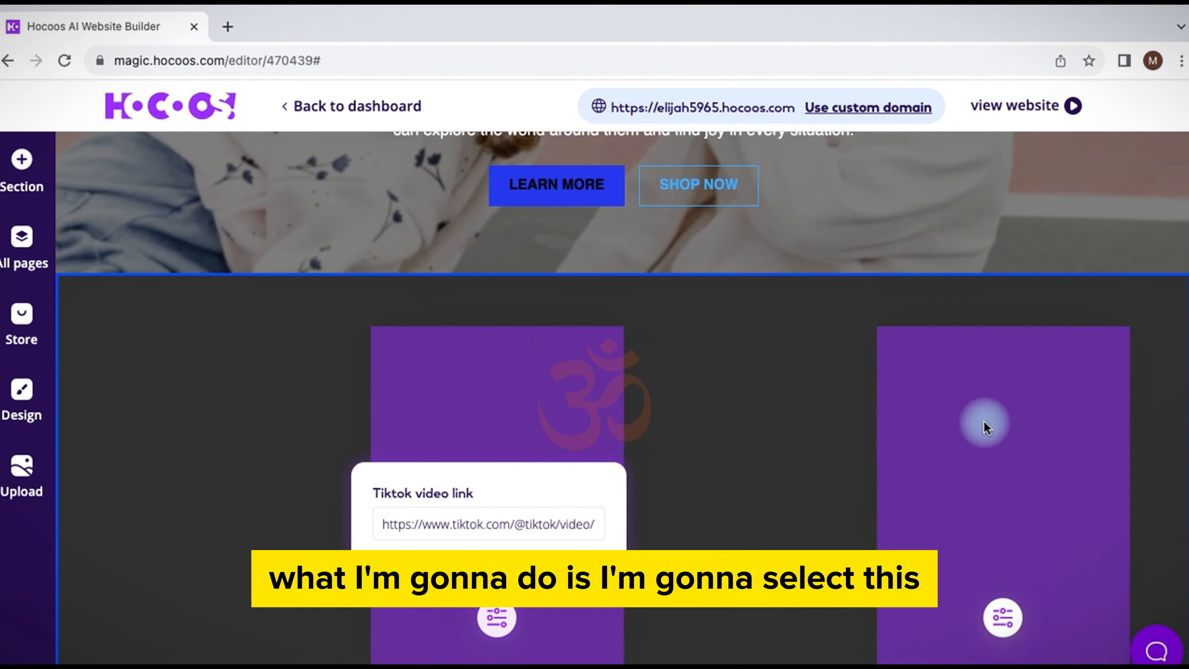
# Remove the social widget below the hero section and confirm its removal.
pyautogui.scroll(-2, 971, 413)
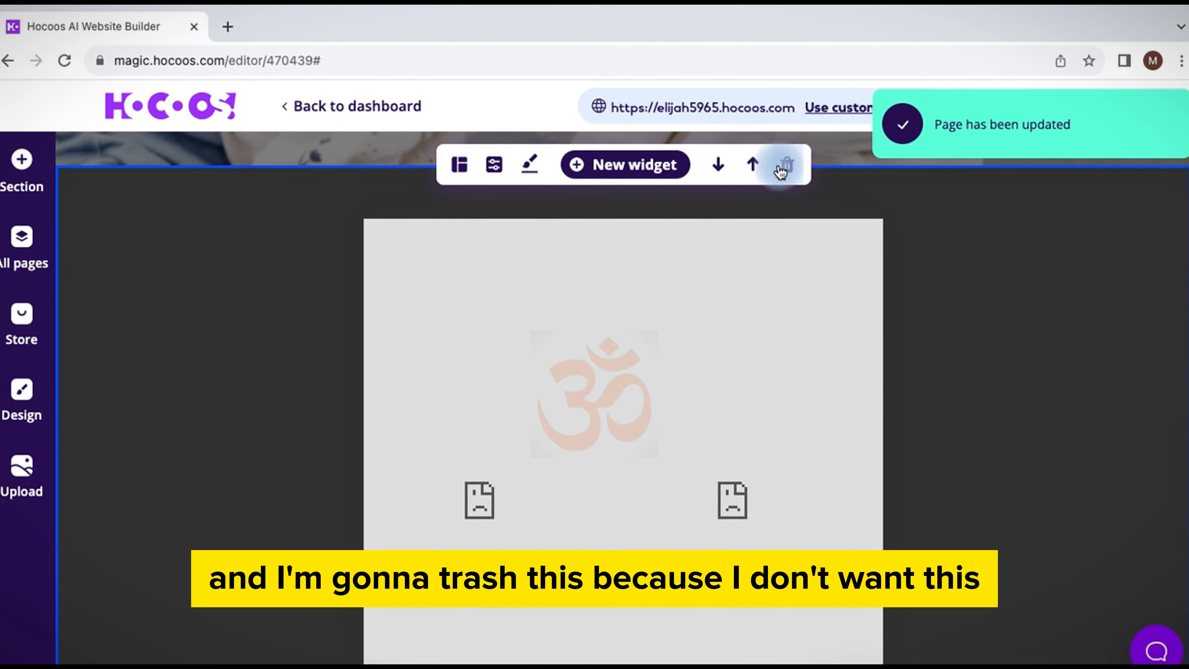
pyautogui.click(787, 164)
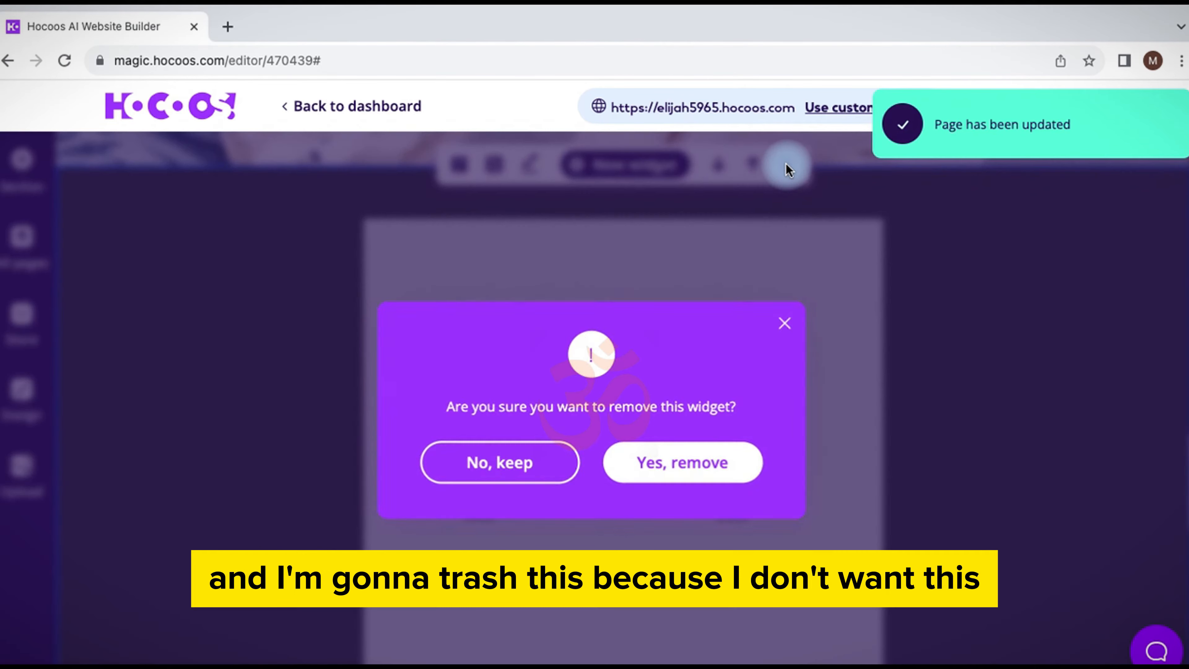
pyautogui.click(664, 460)
# Look over the redesigned landing page from the hero section down to the clients carousel and back up to the header.
pyautogui.scroll(5, 570, 323)
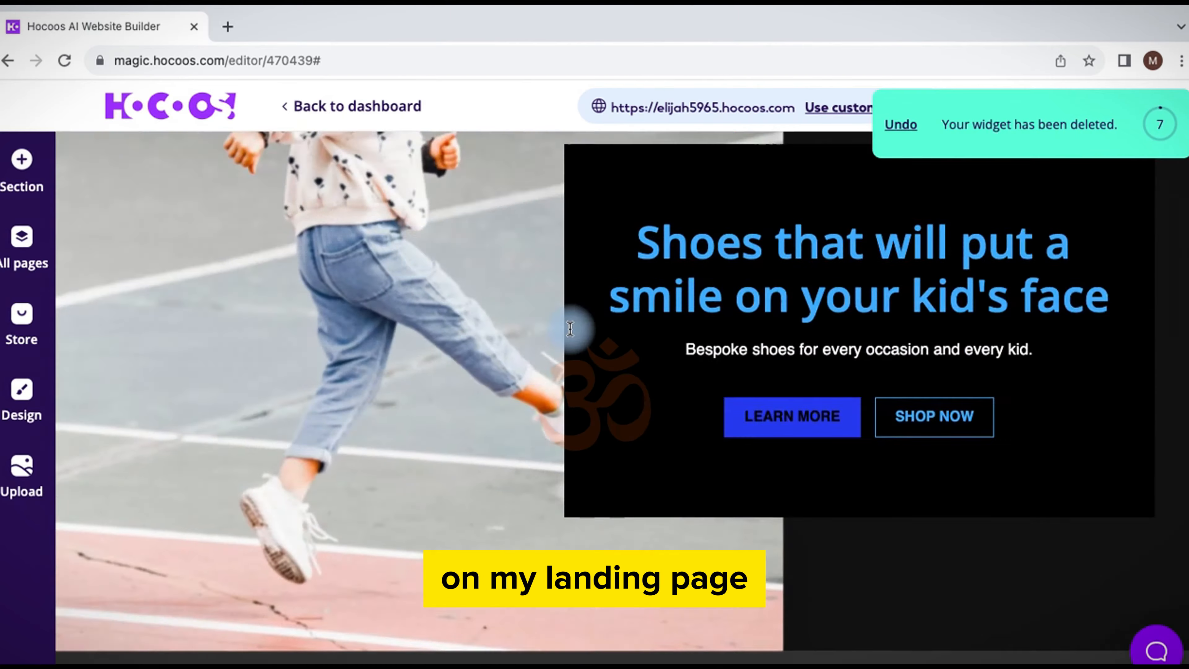
pyautogui.scroll(5, 570, 328)
pyautogui.scroll(-6, 416, 402)
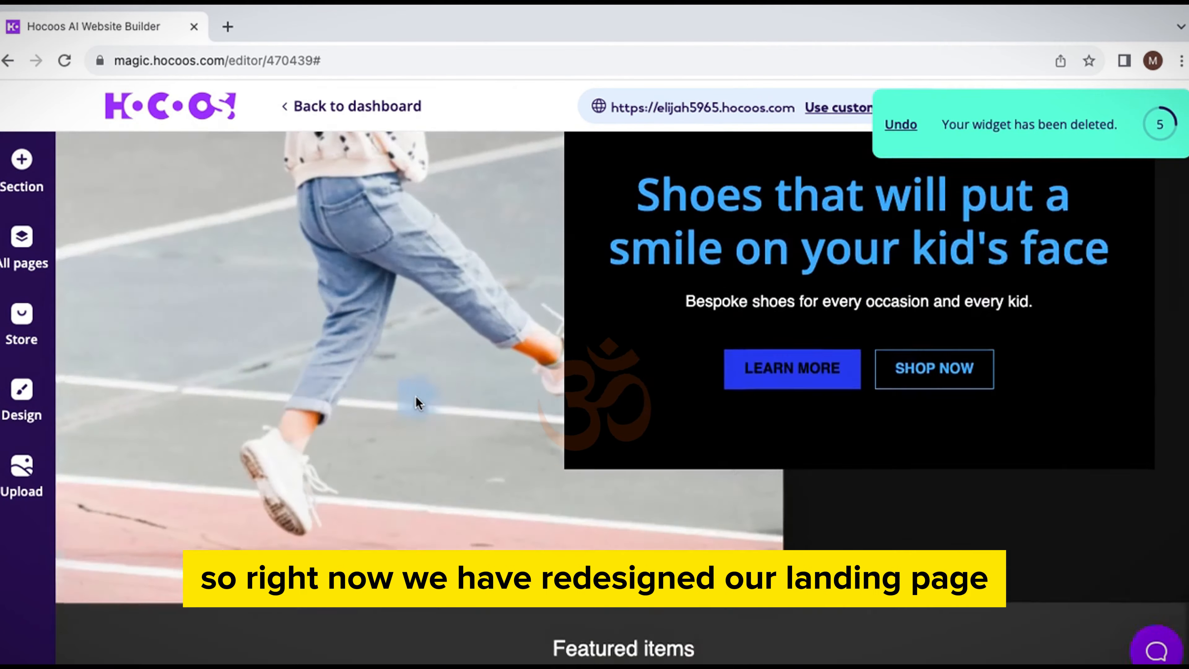
pyautogui.scroll(-12, 416, 395)
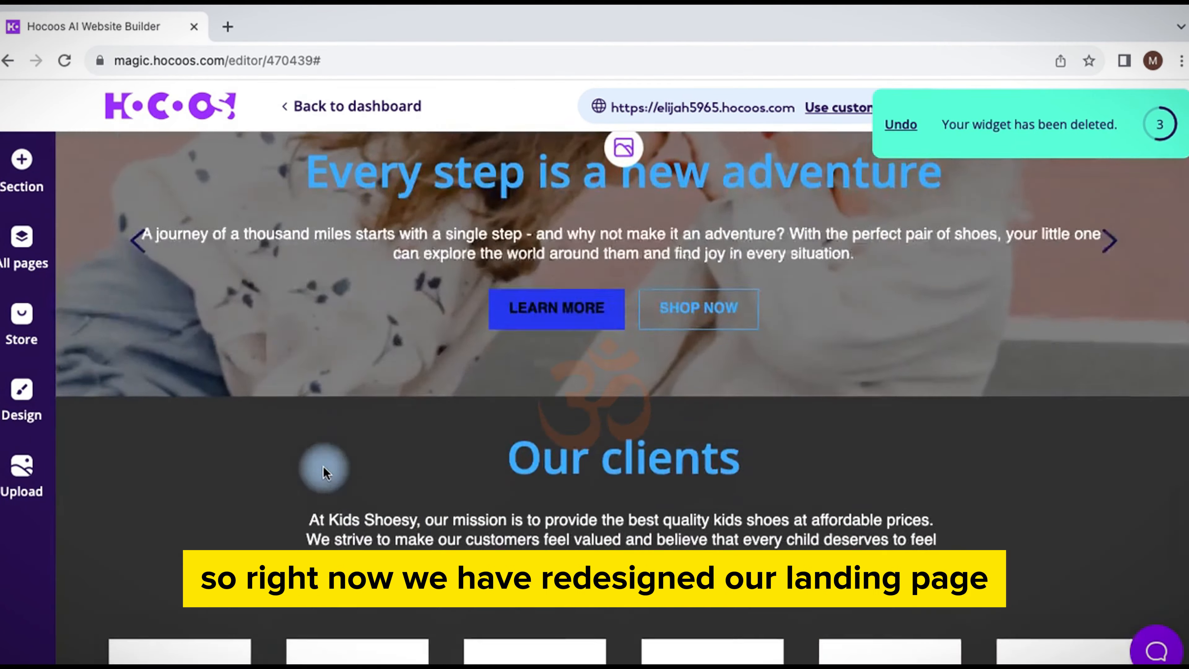
pyautogui.scroll(-5, 324, 467)
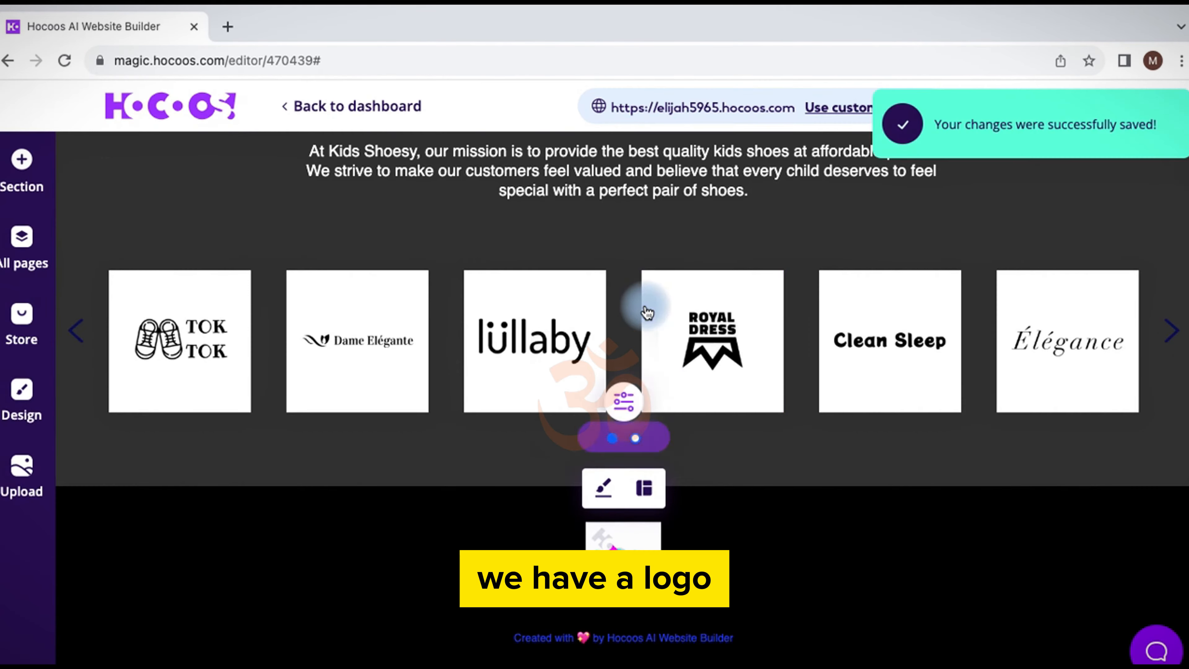
pyautogui.scroll(15, 648, 312)
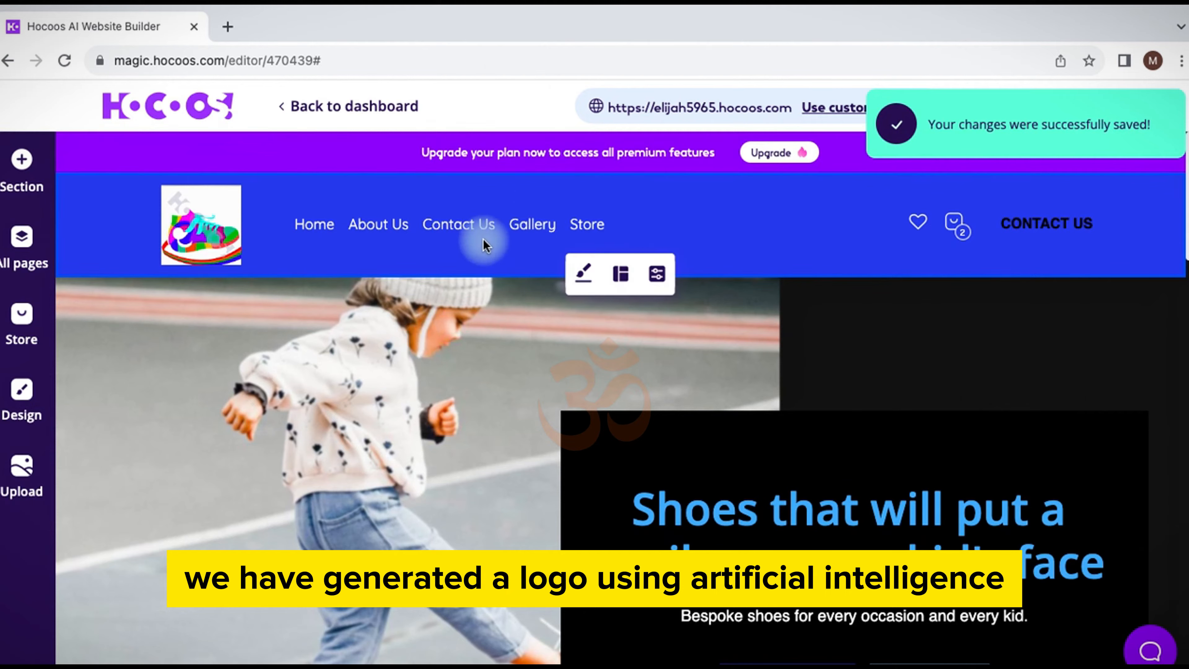
# Open the About Us page for editing and close its list of menu pages.
pyautogui.click(382, 225)
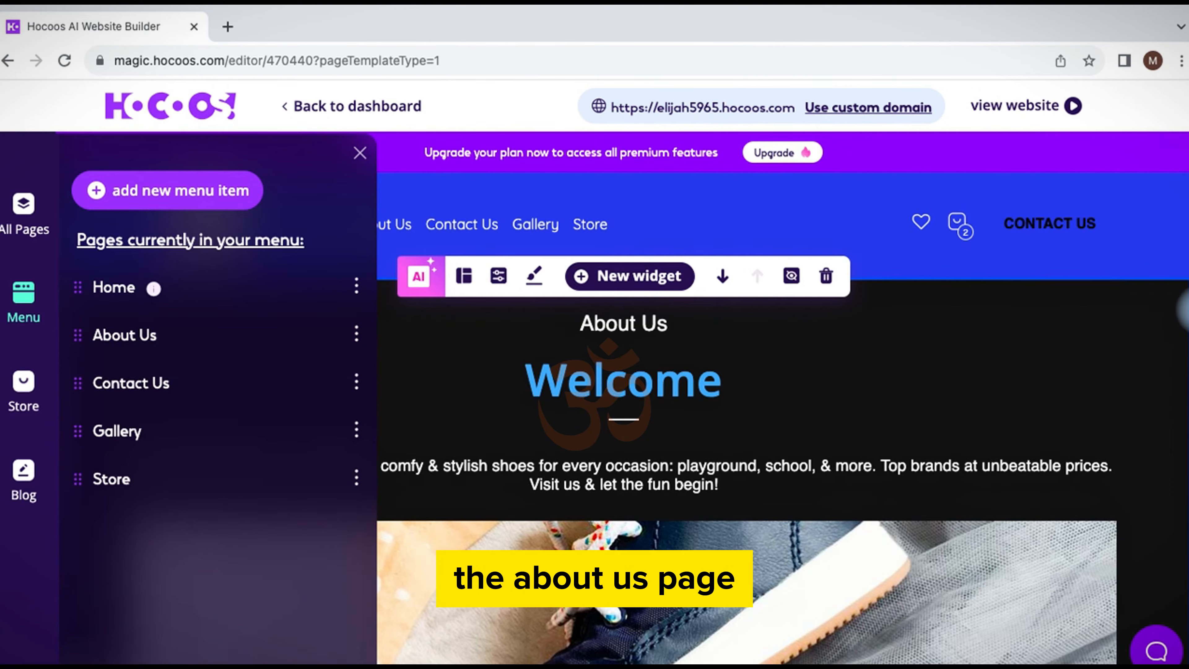
pyautogui.click(359, 153)
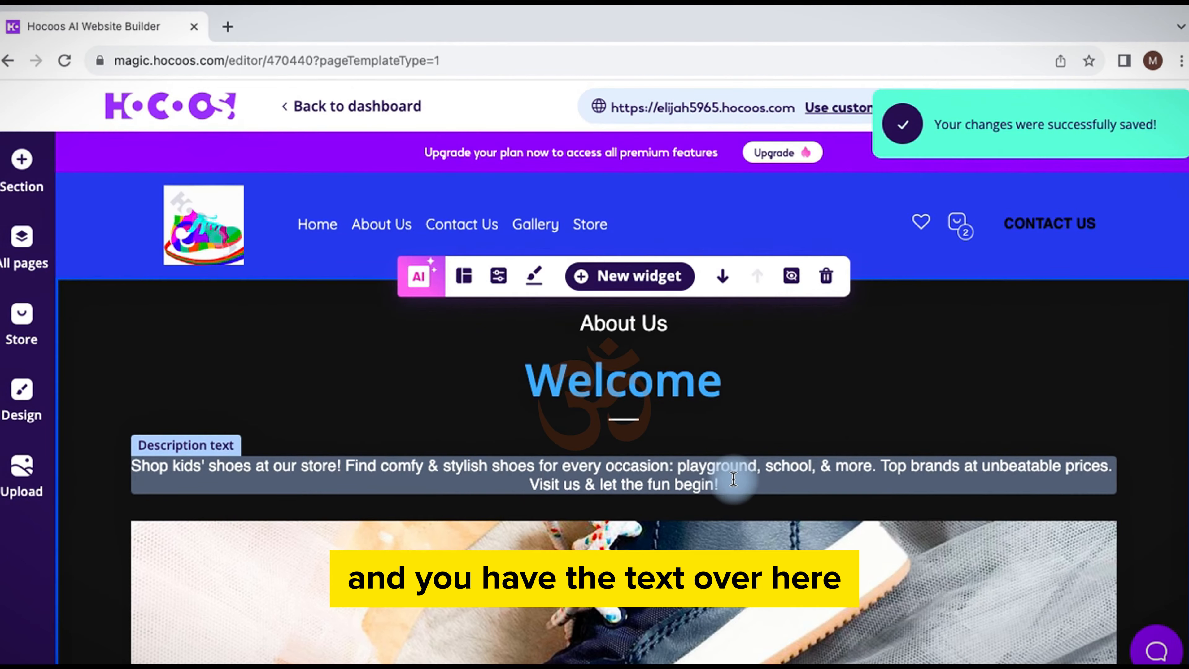
# Try blue and black as the colour of the description text under the Welcome heading.
pyautogui.click(749, 482)
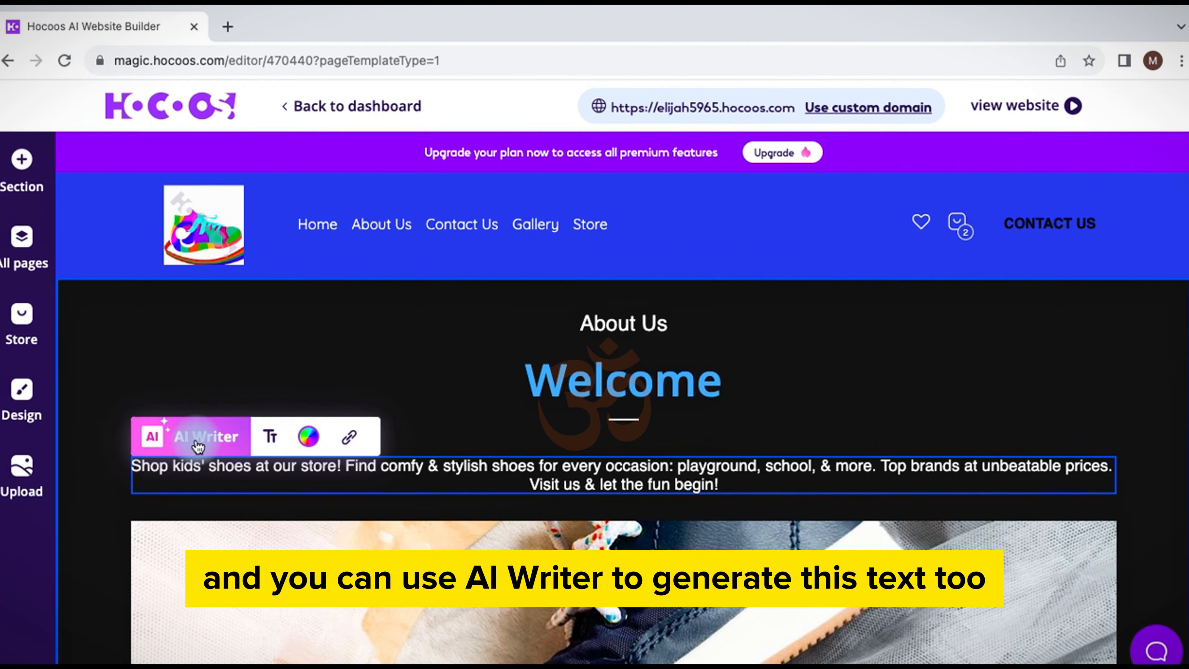
pyautogui.click(309, 443)
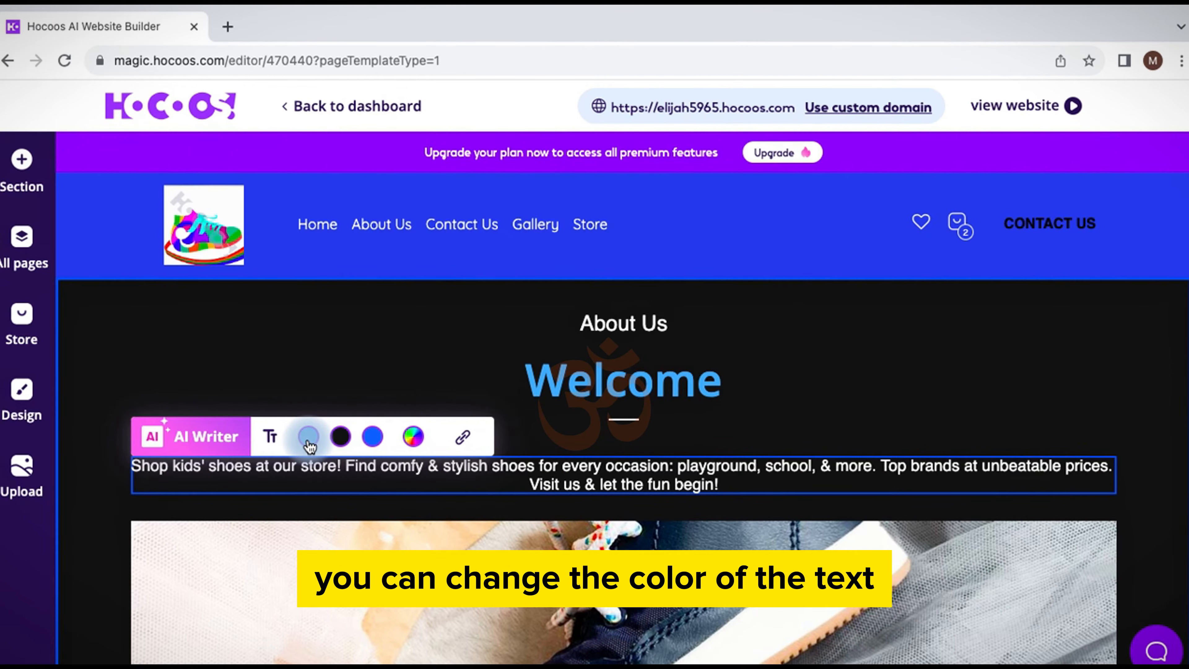
pyautogui.click(375, 437)
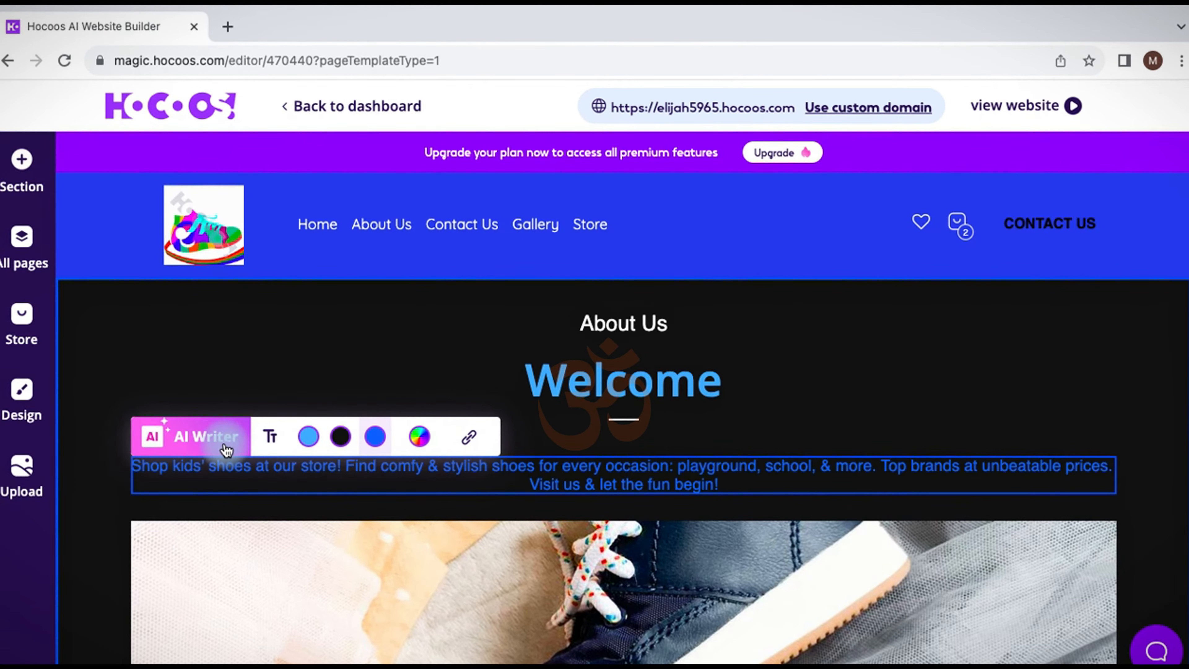
pyautogui.click(341, 437)
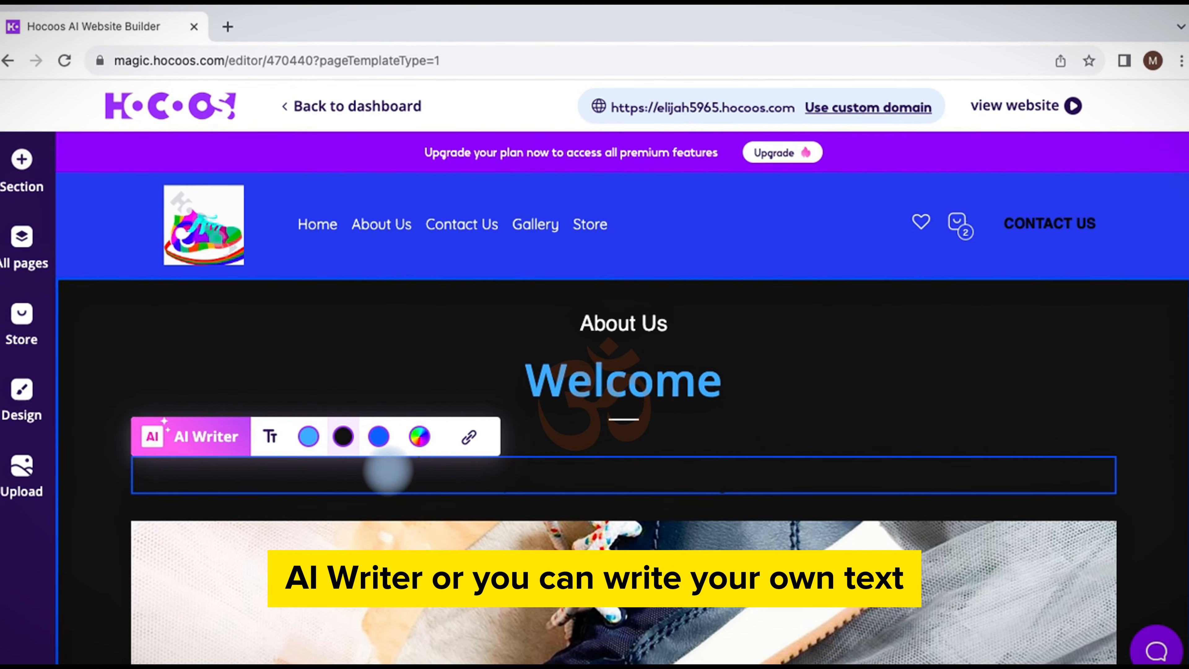
pyautogui.click(550, 420)
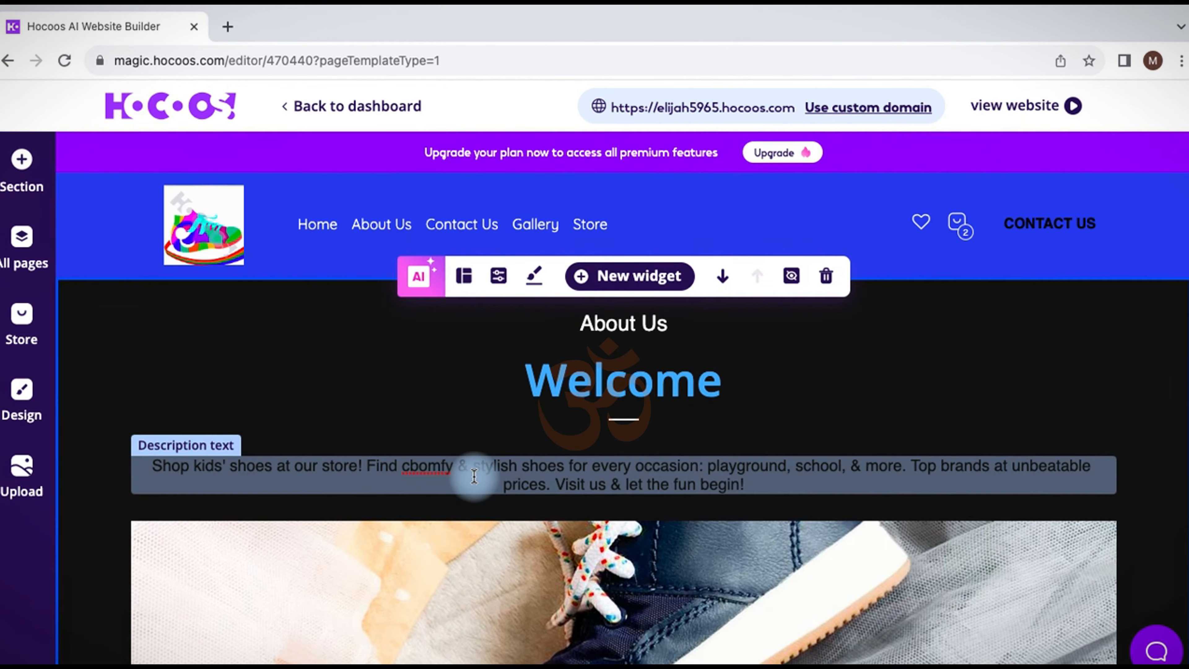
# Delete the misspelled word "cbomfy" from the description text under the Welcome heading.
pyautogui.click(412, 467)
pyautogui.doubleClick(420, 469)
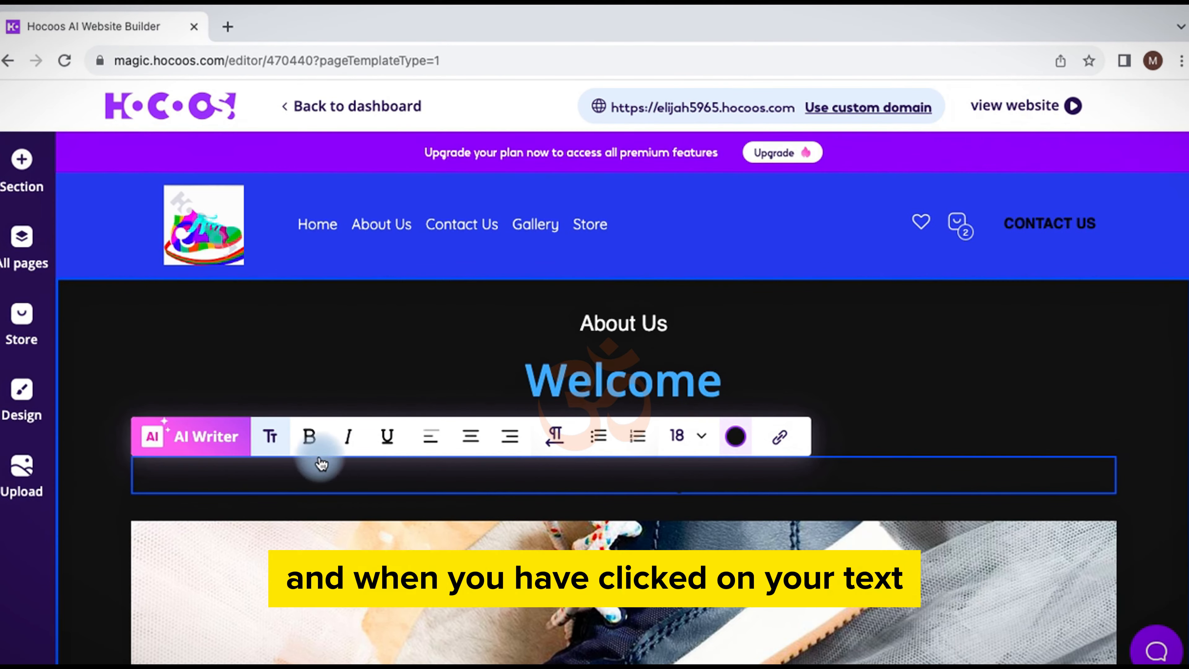
pyautogui.click(893, 348)
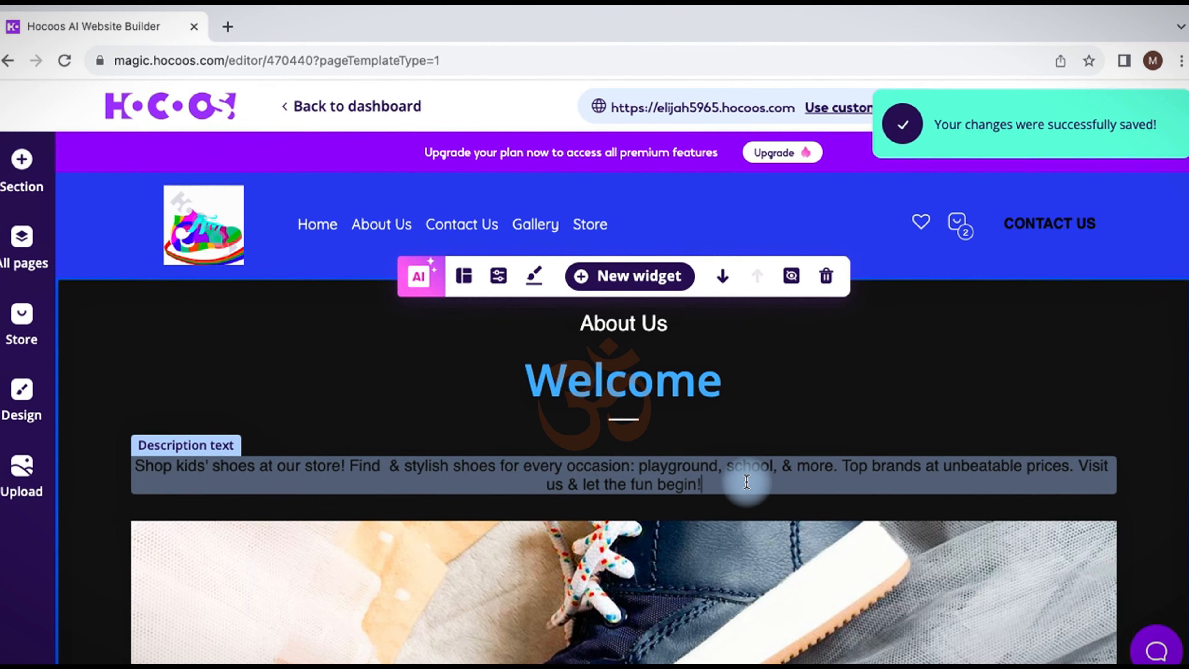
# Set the colour of the About Us description text to light blue.
pyautogui.click(747, 482)
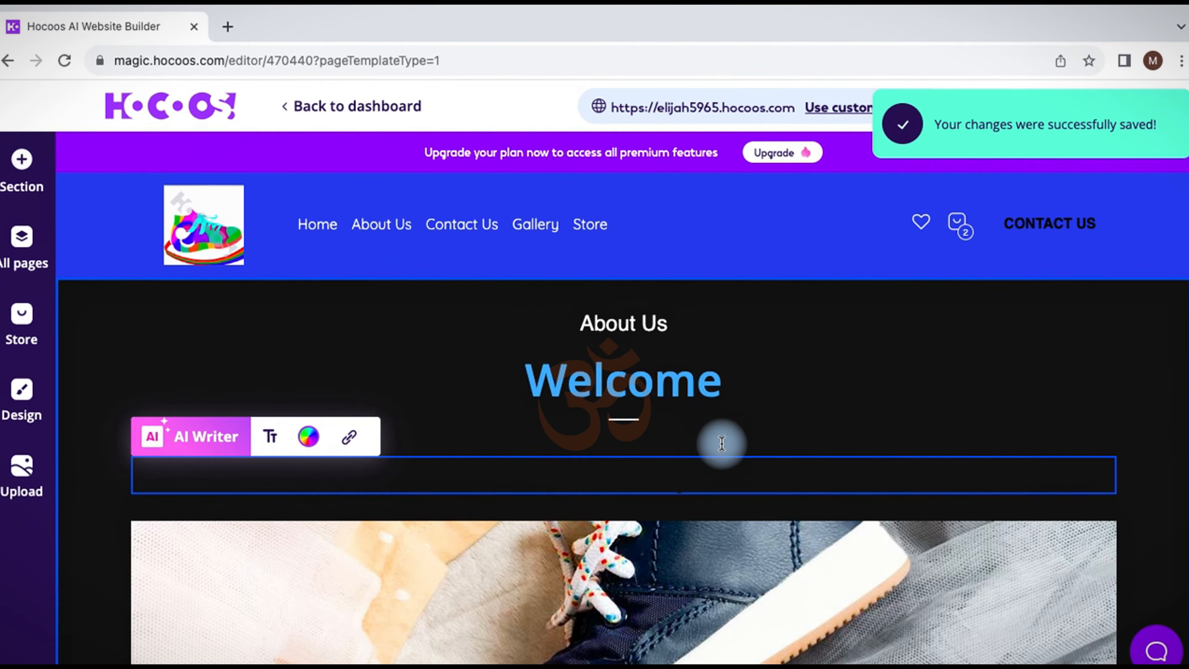
pyautogui.click(308, 437)
pyautogui.click(345, 444)
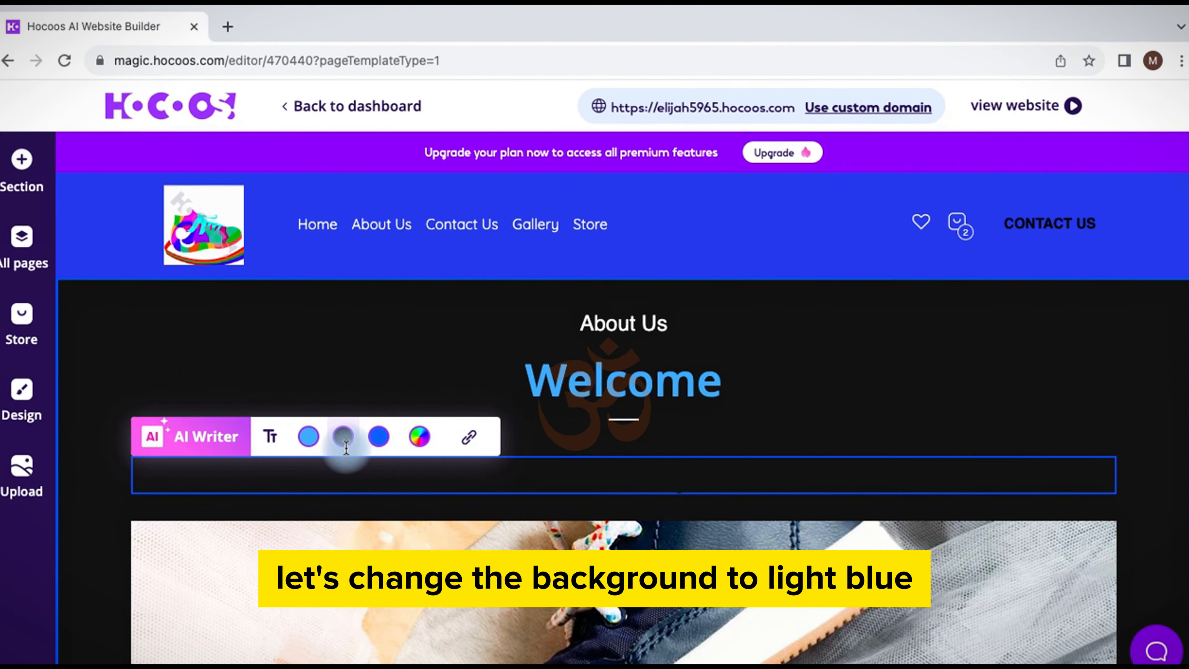
pyautogui.click(309, 438)
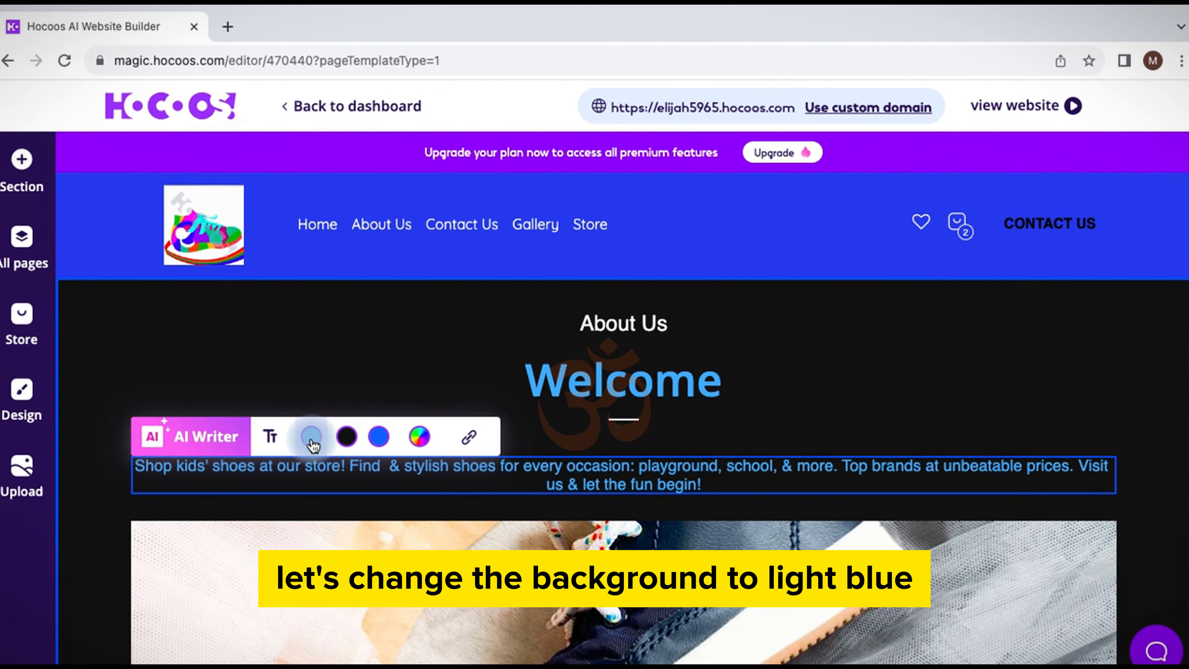
# Select the whole description text and make it bold and underlined.
pyautogui.click(726, 487)
pyautogui.hotkey('ctrl', 'a')
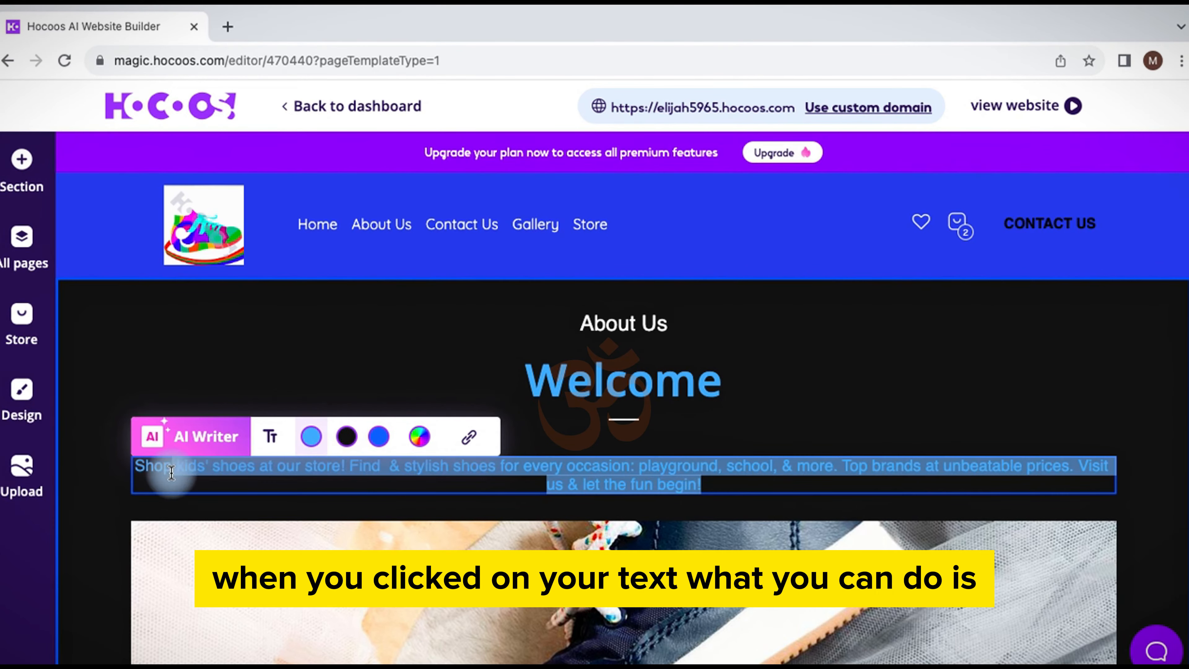
pyautogui.click(577, 469)
pyautogui.click(581, 475)
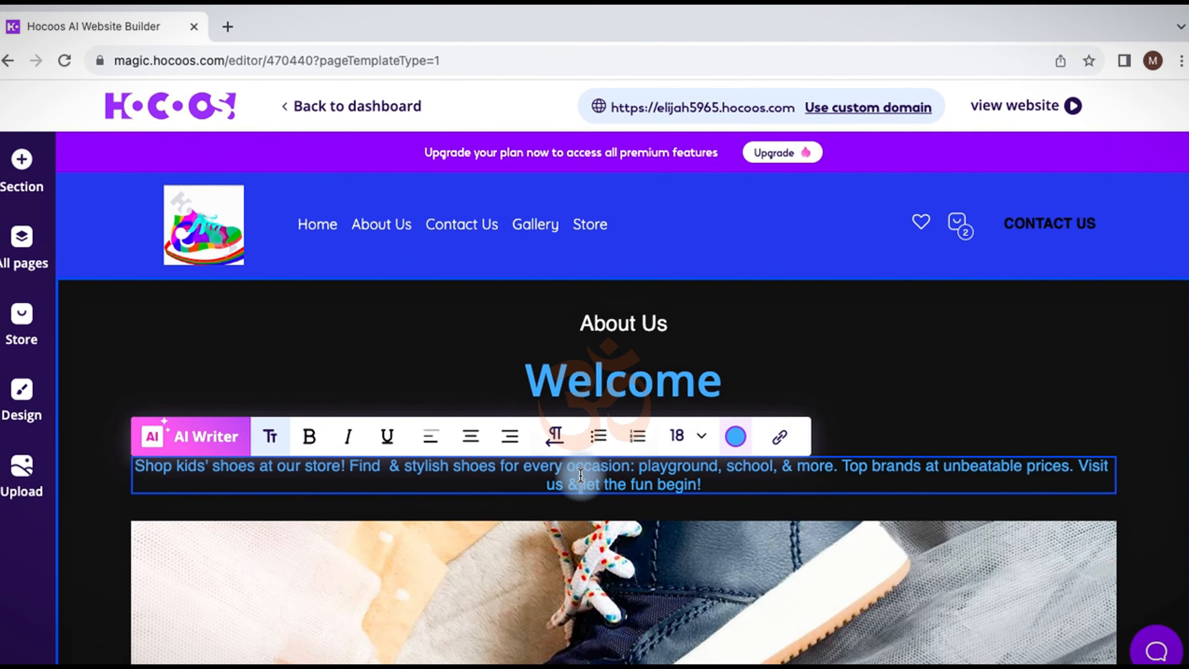
pyautogui.doubleClick(617, 485)
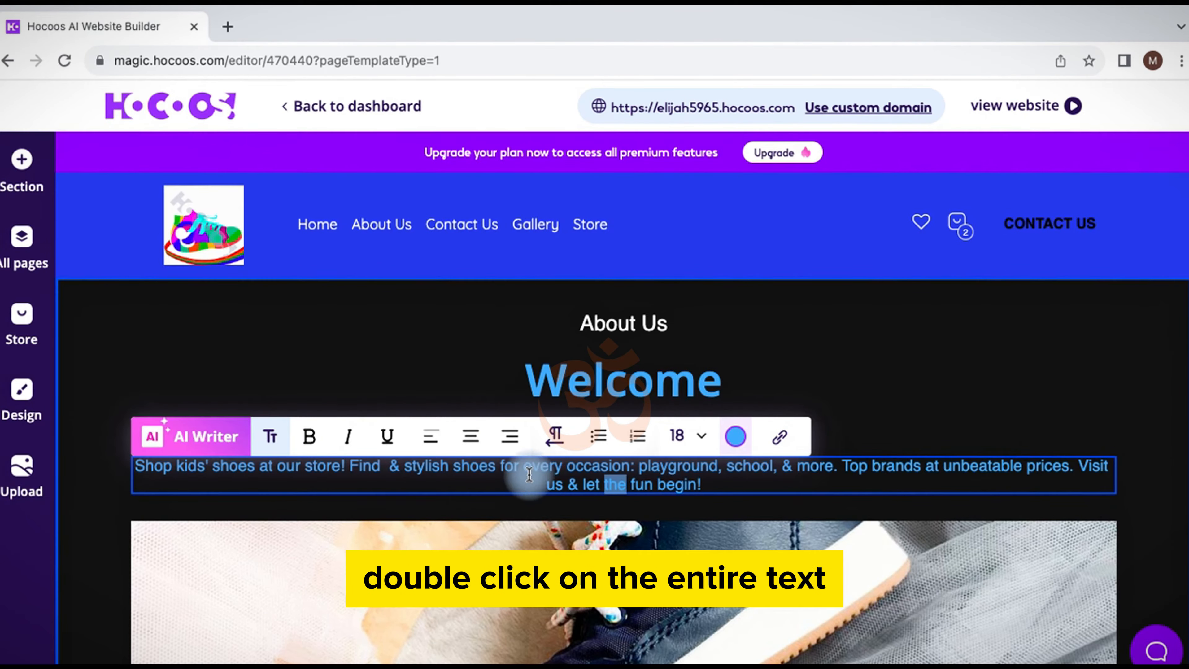
pyautogui.tripleClick(685, 482)
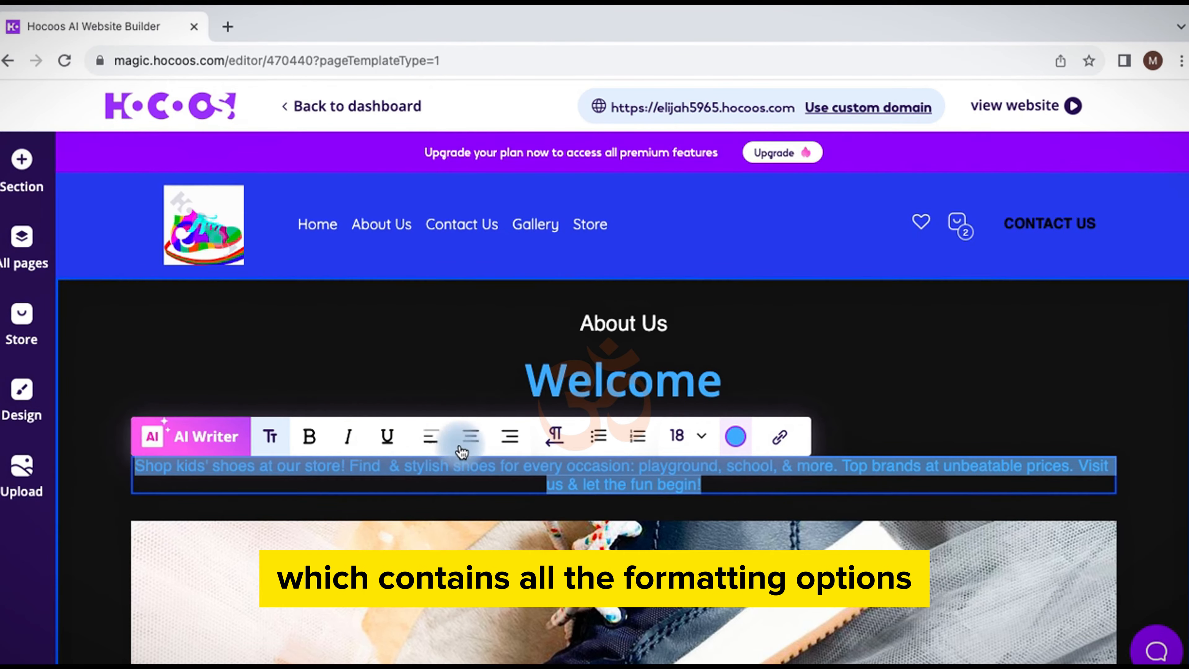
pyautogui.click(309, 443)
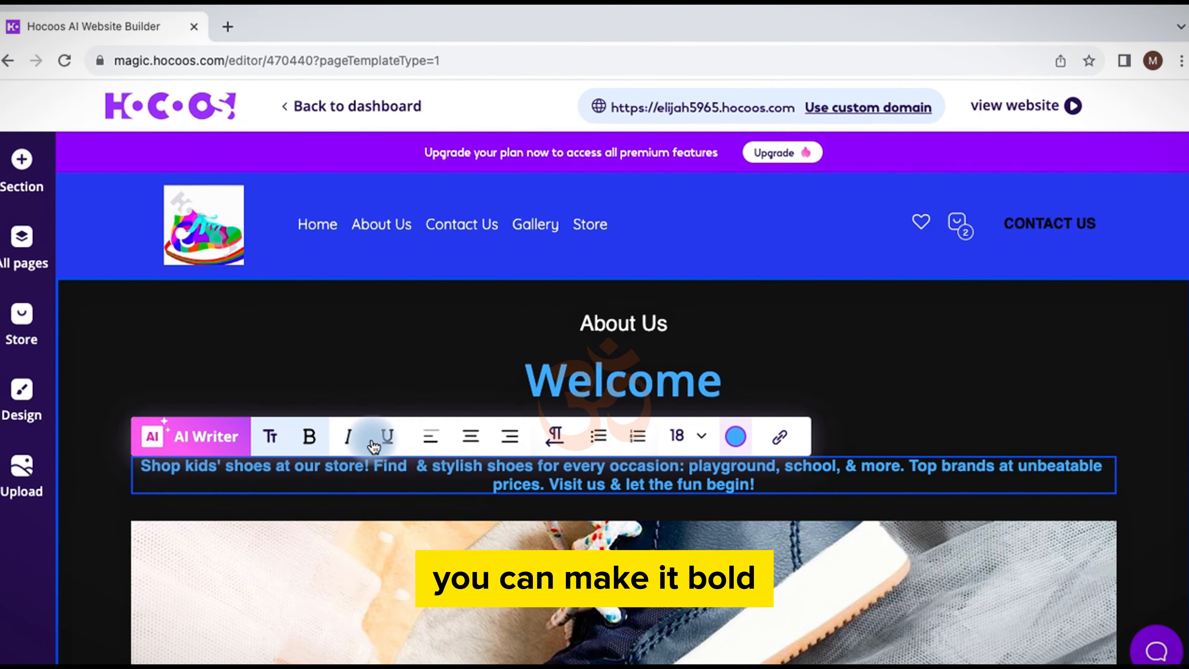
pyautogui.click(387, 443)
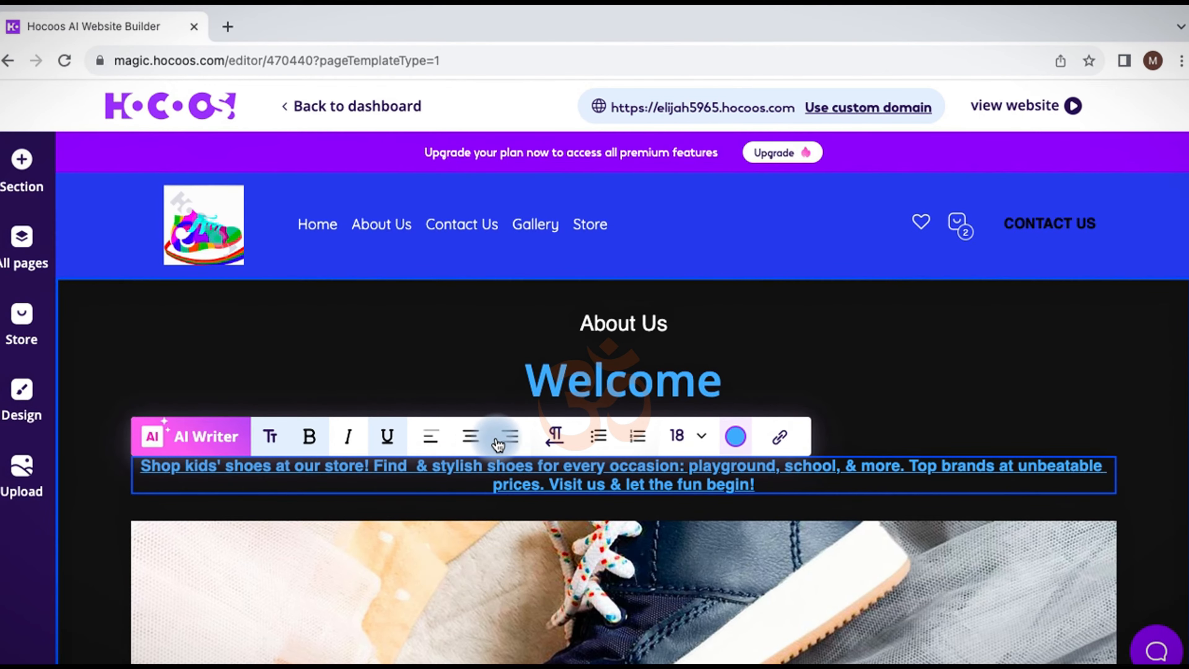
# Try right alignment on the description text, return it to centred, and view the available font sizes.
pyautogui.click(510, 439)
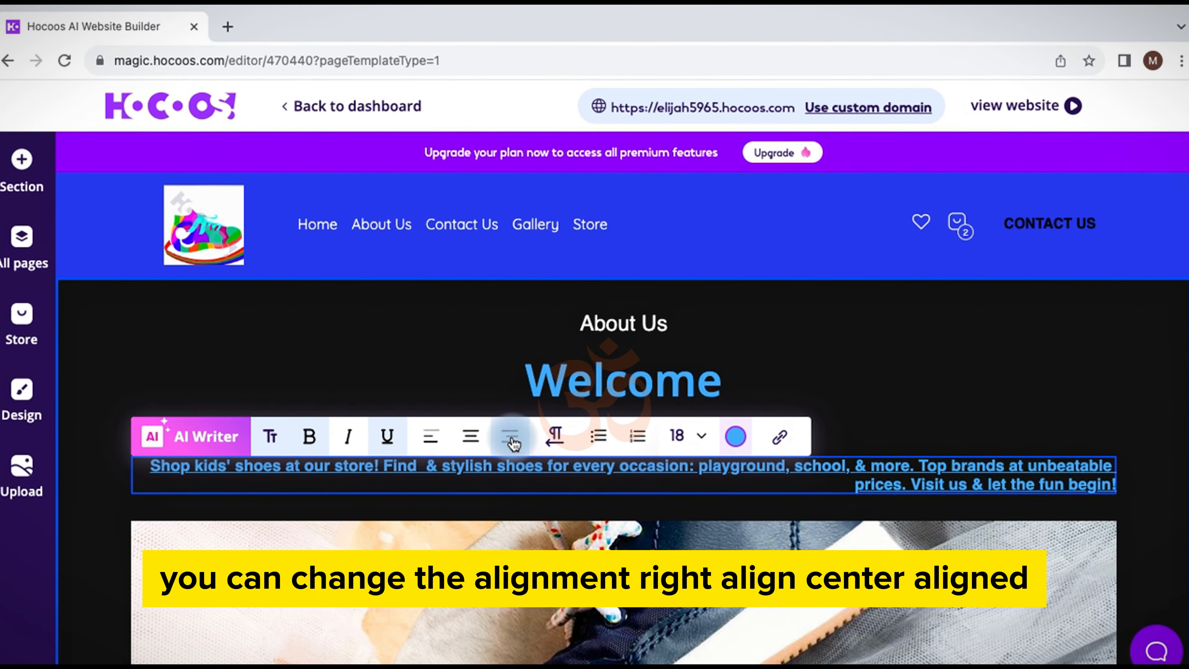
pyautogui.click(467, 440)
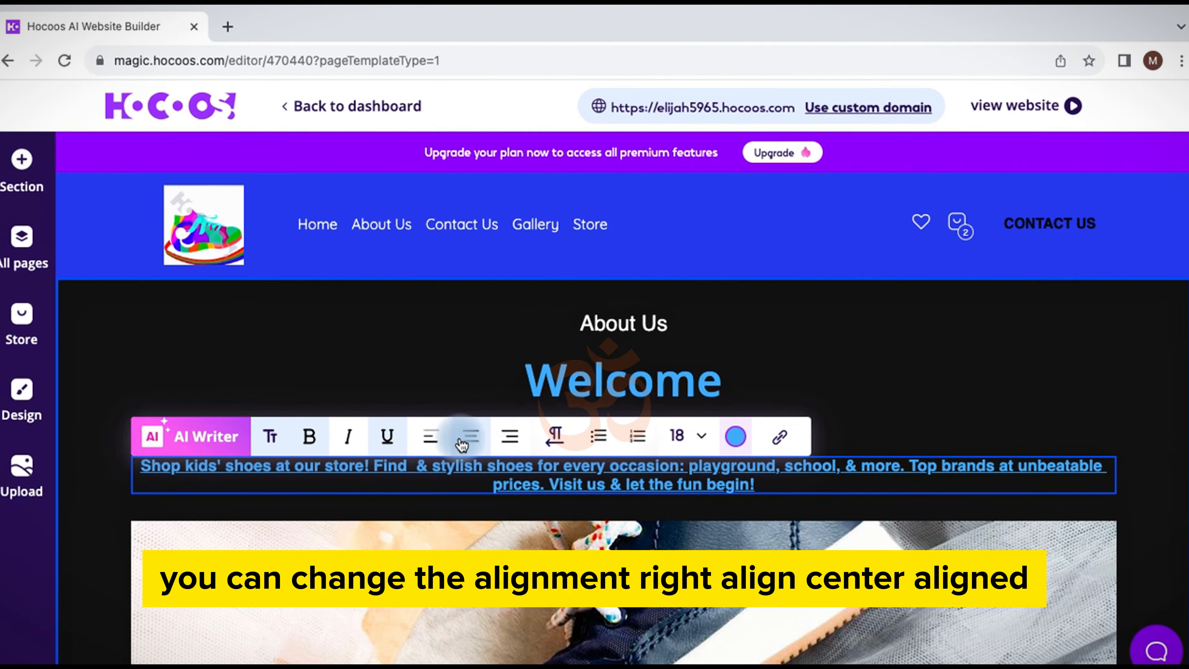
pyautogui.click(701, 441)
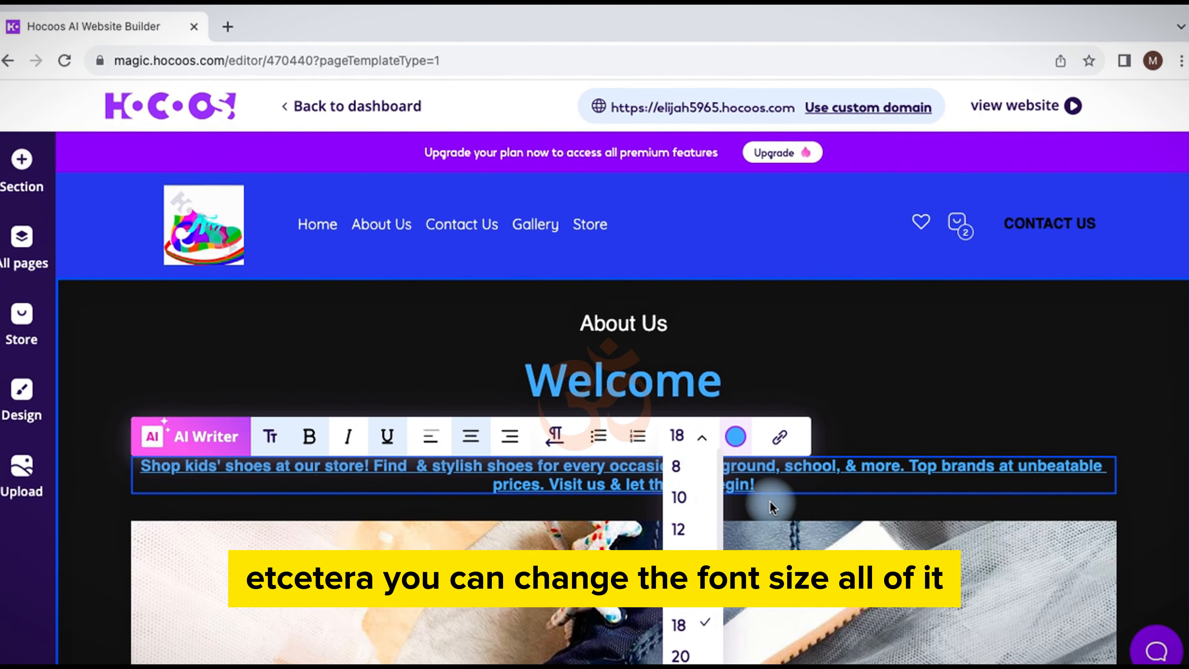
pyautogui.click(768, 491)
# Select the whole description text under Welcome and enter "we are a bespoke brand" as the AI Writer's idea for new text.
pyautogui.moveTo(767, 490); pyautogui.dragTo(153, 469)
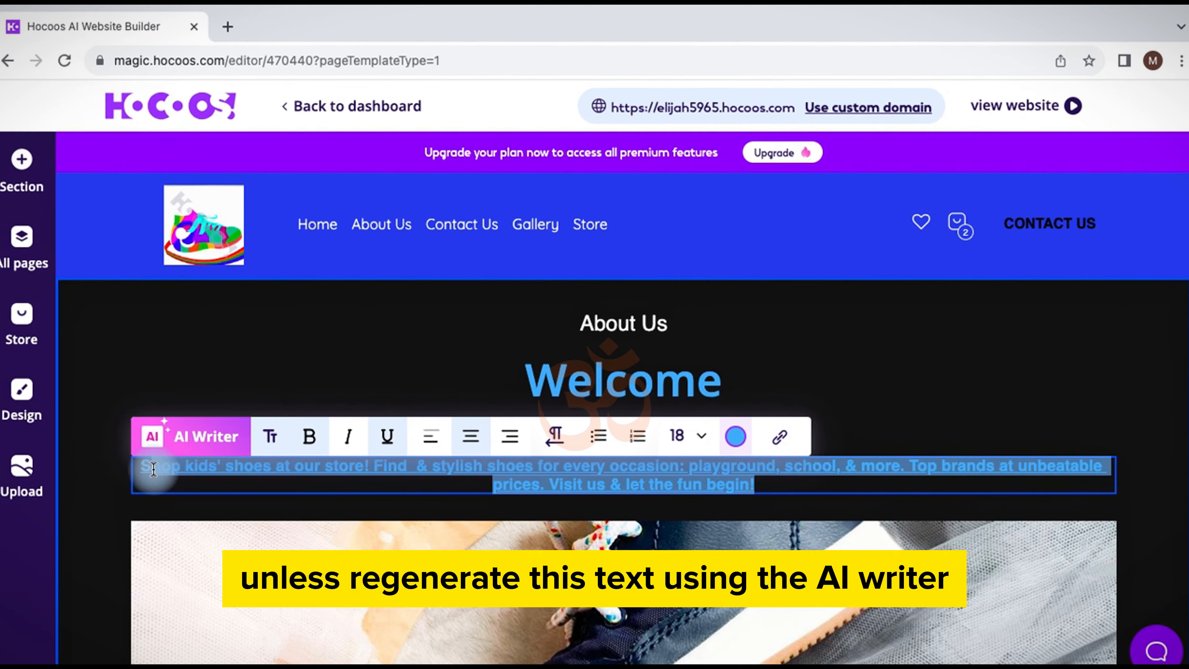
pyautogui.click(182, 445)
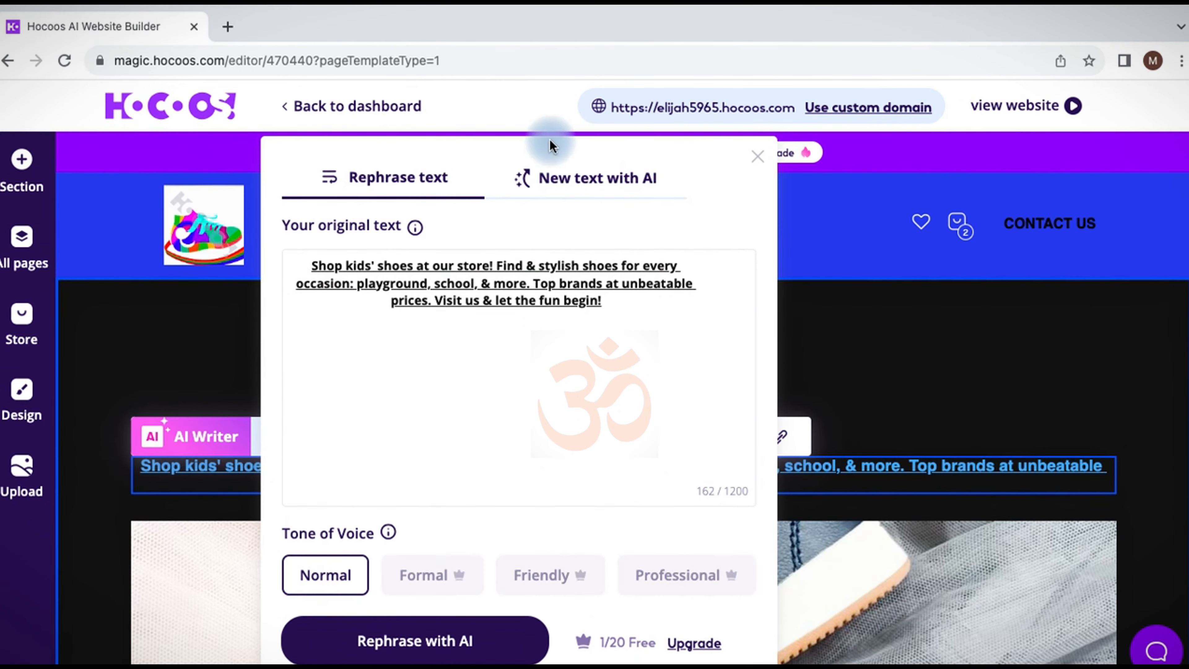
pyautogui.click(589, 177)
pyautogui.click(432, 271)
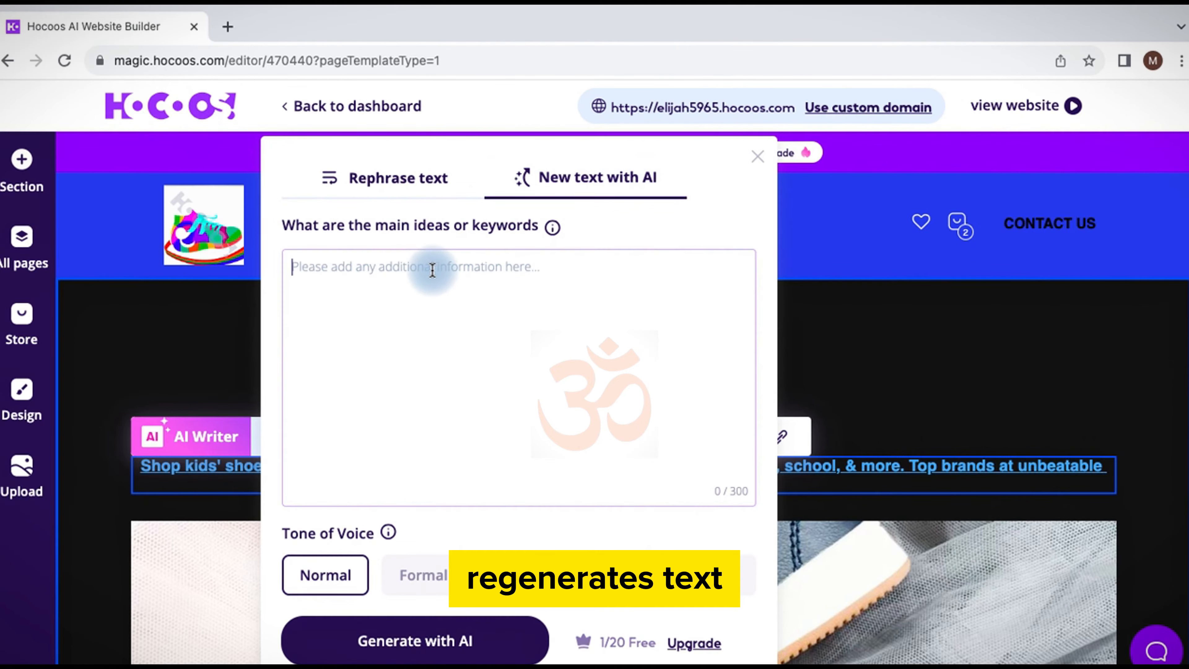
pyautogui.write('we ar')
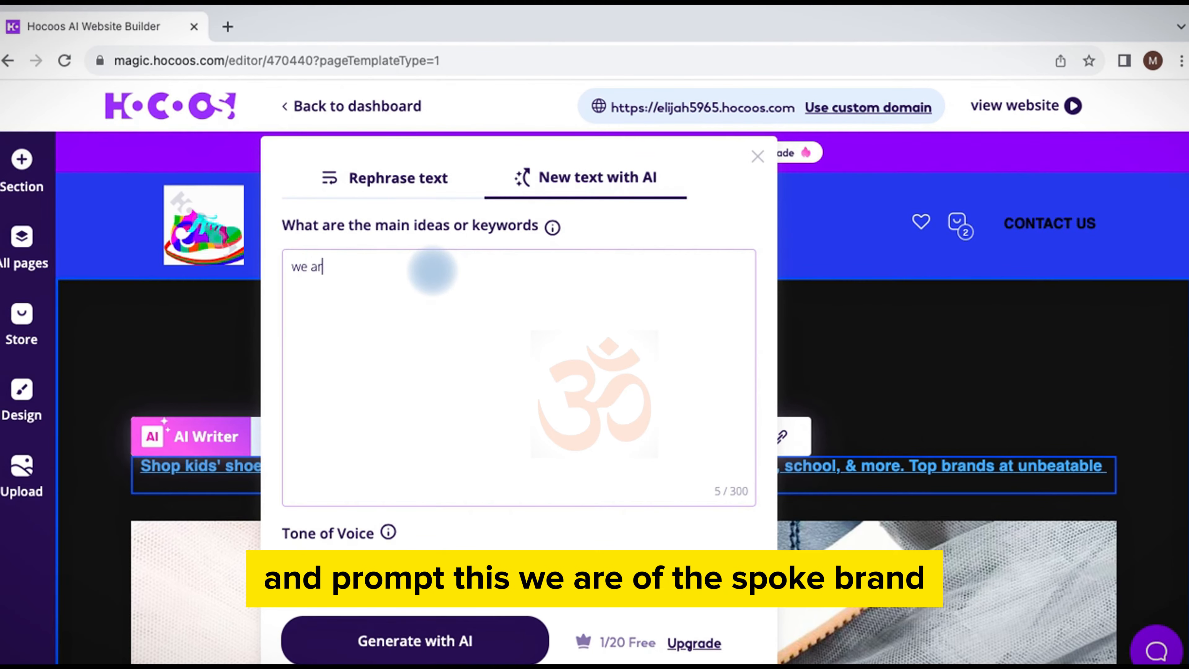
pyautogui.write('e a bespoke brand')
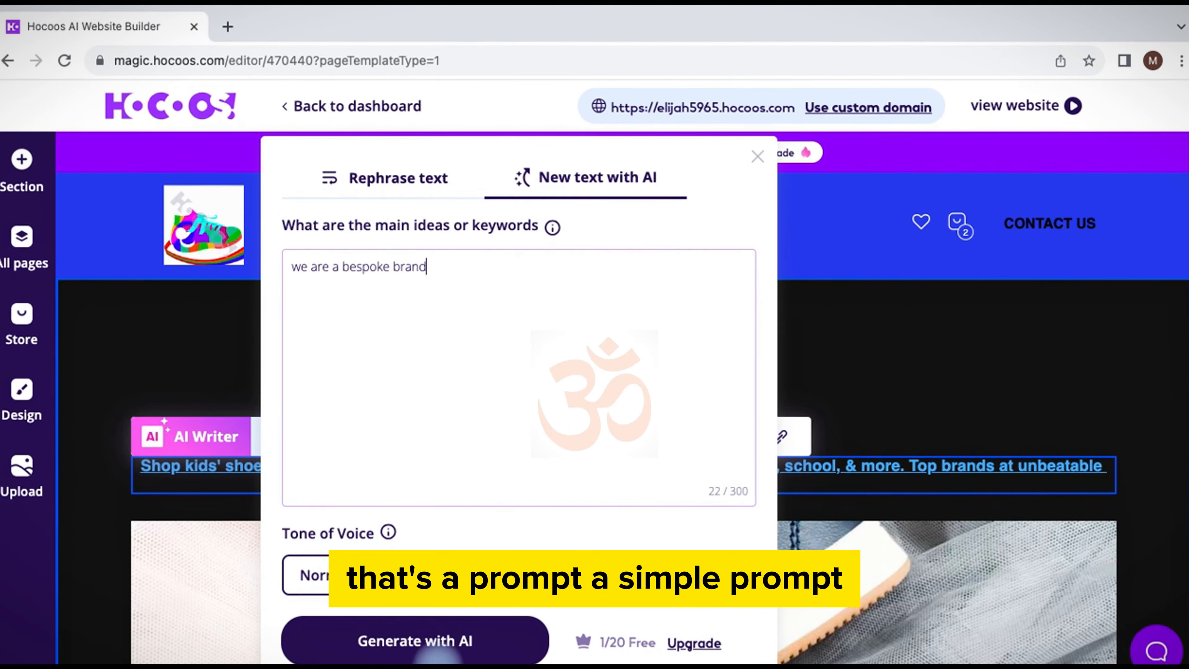
# Generate the AI suggestions and replace the description with the one beginning "We take pride in our commitment to our customers".
pyautogui.click(414, 654)
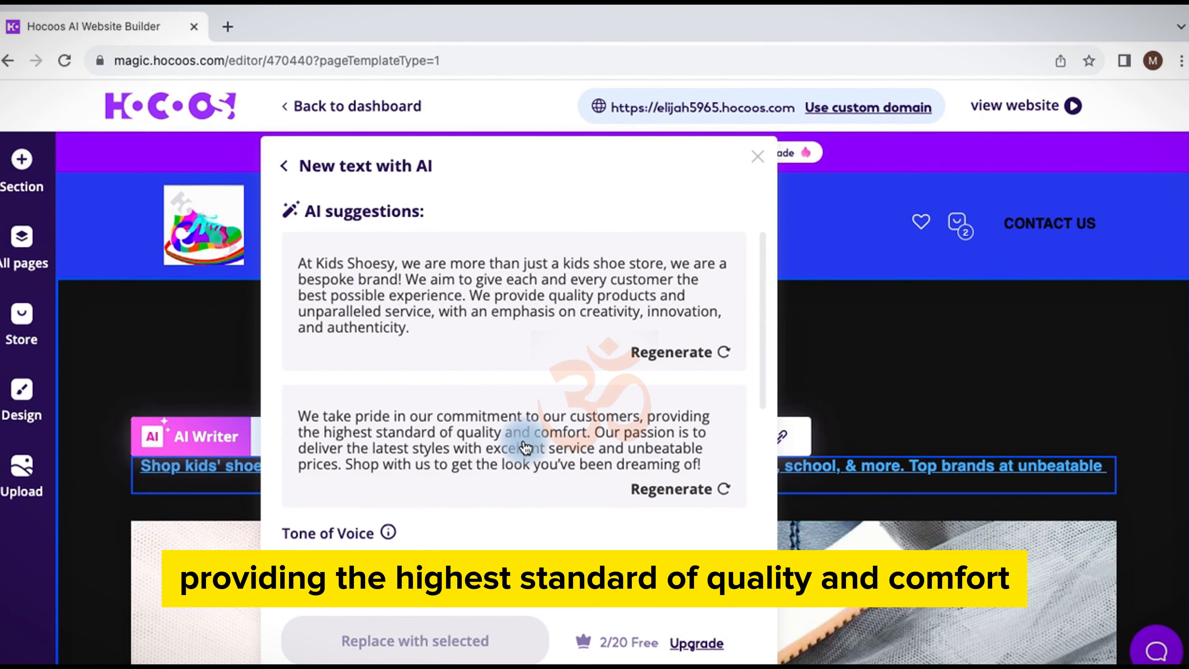
pyautogui.click(525, 447)
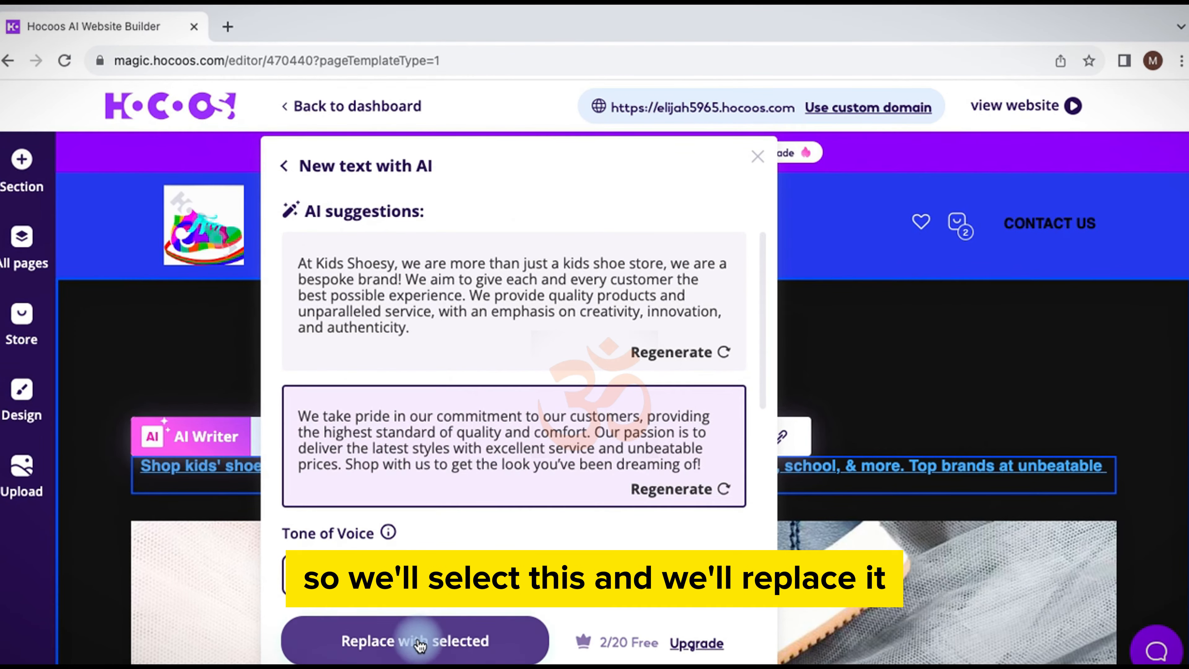
pyautogui.click(418, 640)
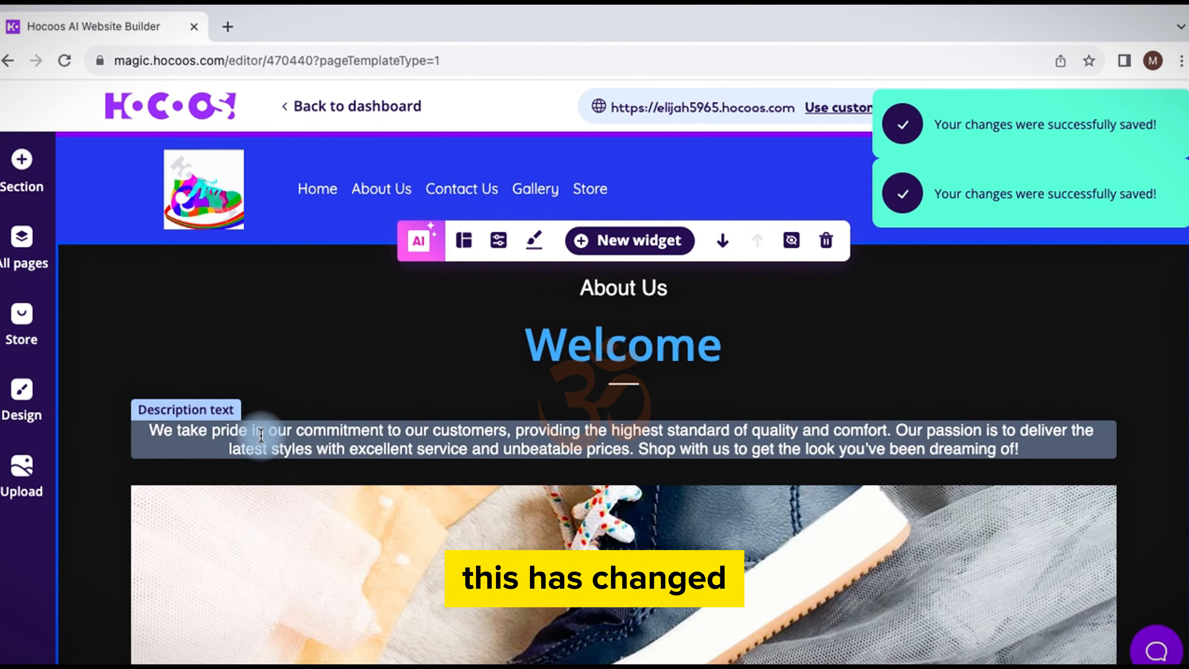
# Select the whole new description text under Welcome and show its text formatting options without applying any.
pyautogui.click(567, 446)
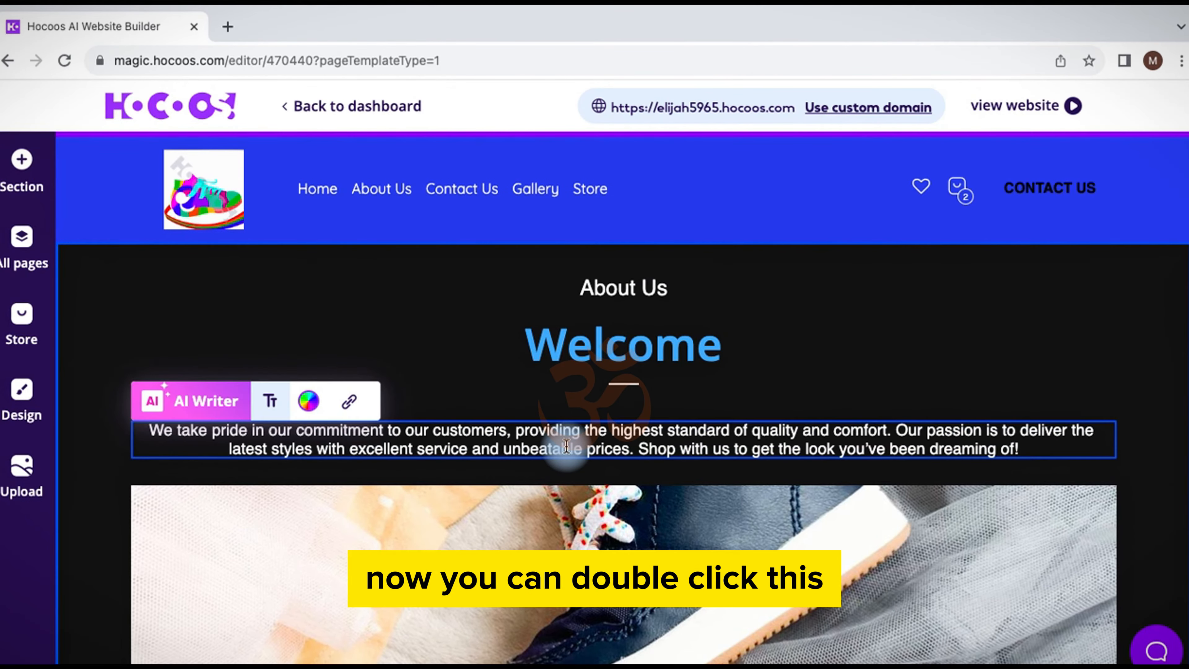
pyautogui.tripleClick(1065, 449)
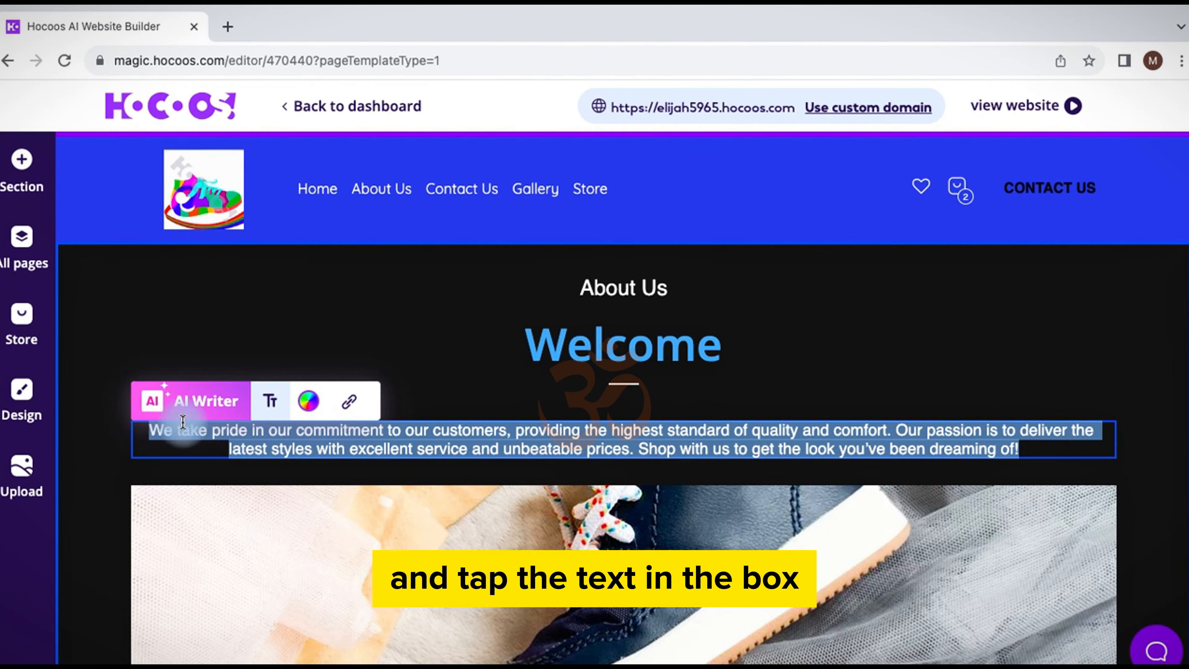
pyautogui.click(331, 429)
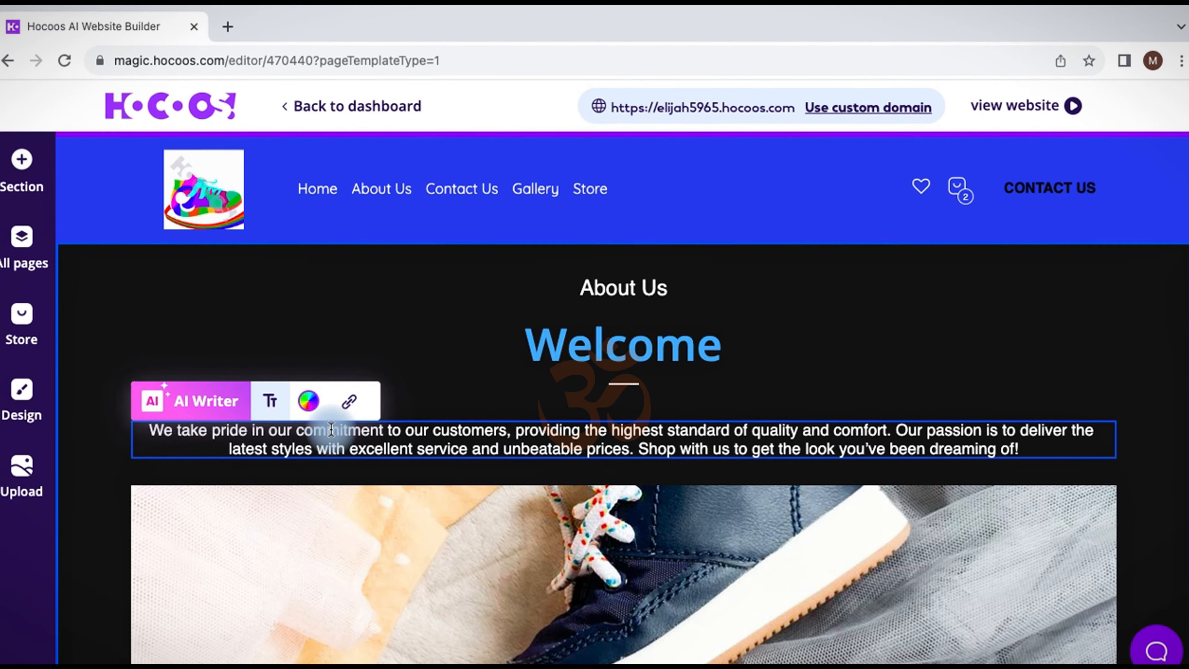
pyautogui.doubleClick(331, 429)
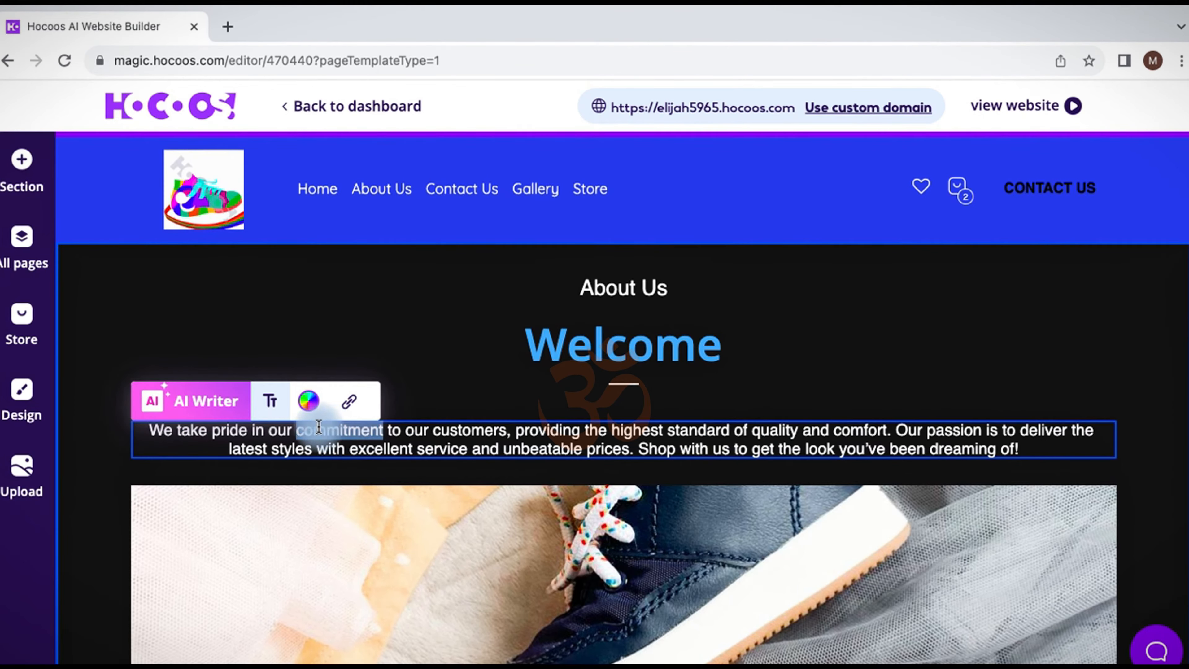
pyautogui.click(277, 402)
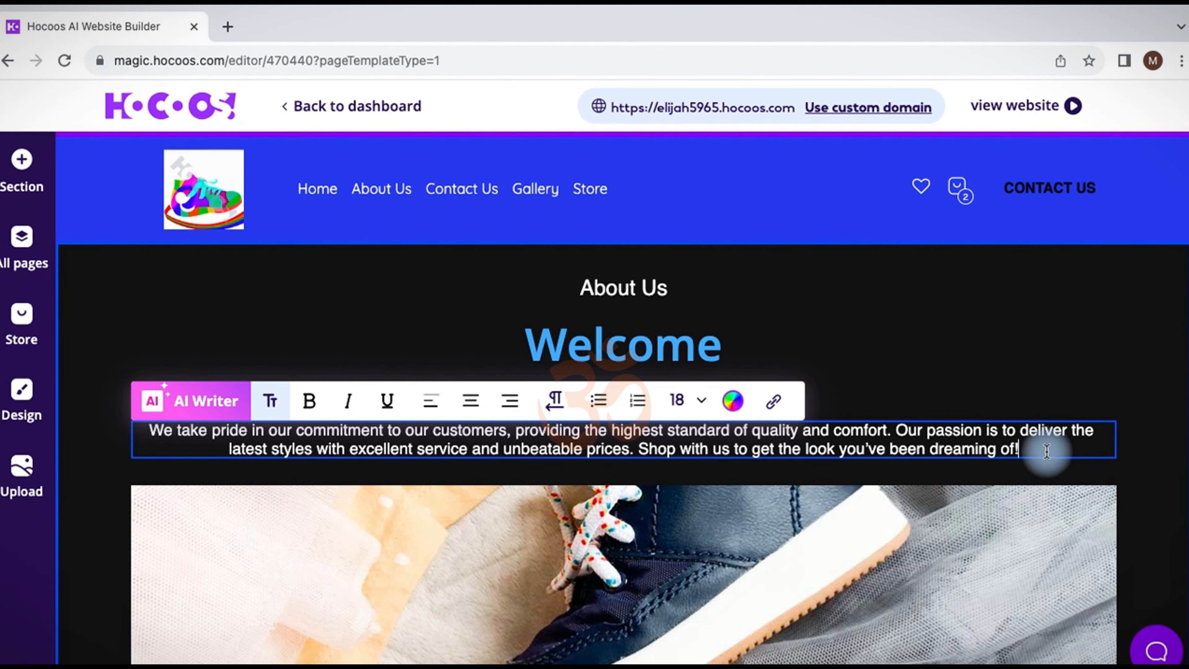
pyautogui.moveTo(1027, 448); pyautogui.dragTo(141, 428)
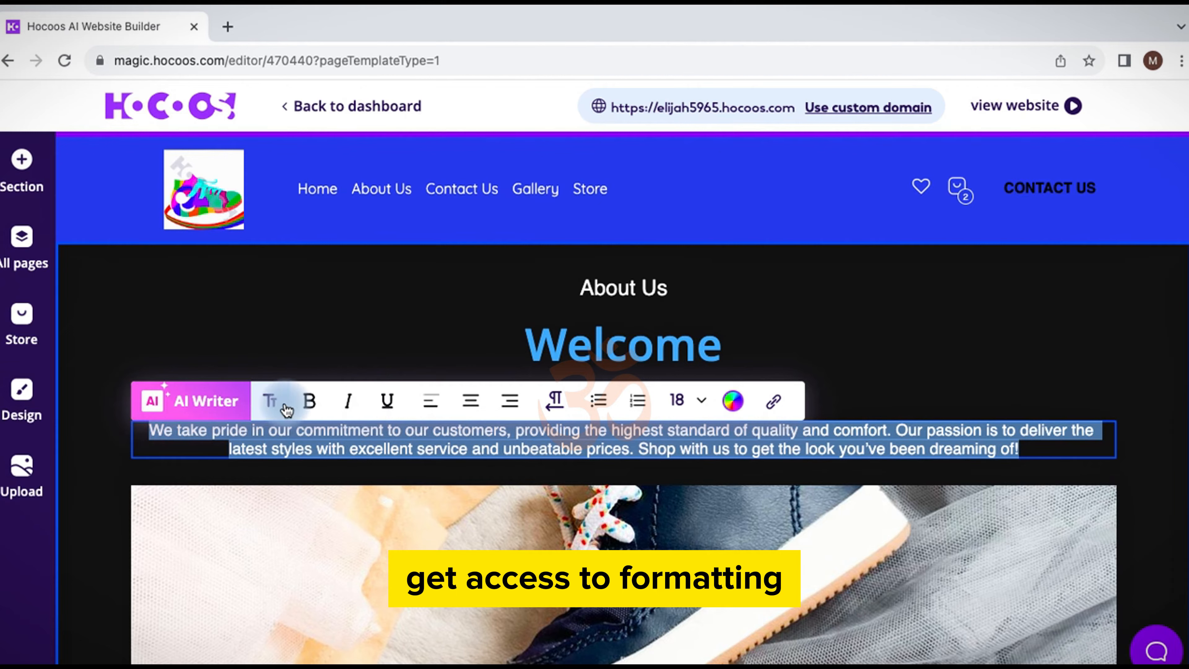
pyautogui.click(272, 401)
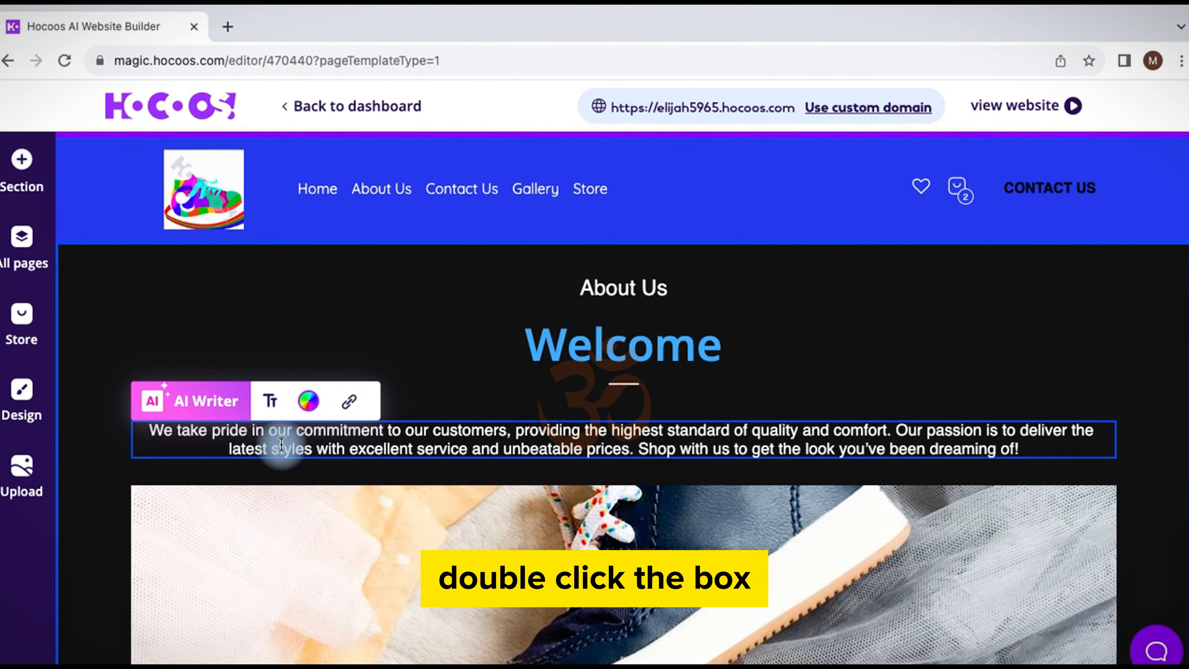
pyautogui.doubleClick(292, 449)
pyautogui.moveTo(1030, 449); pyautogui.dragTo(151, 427)
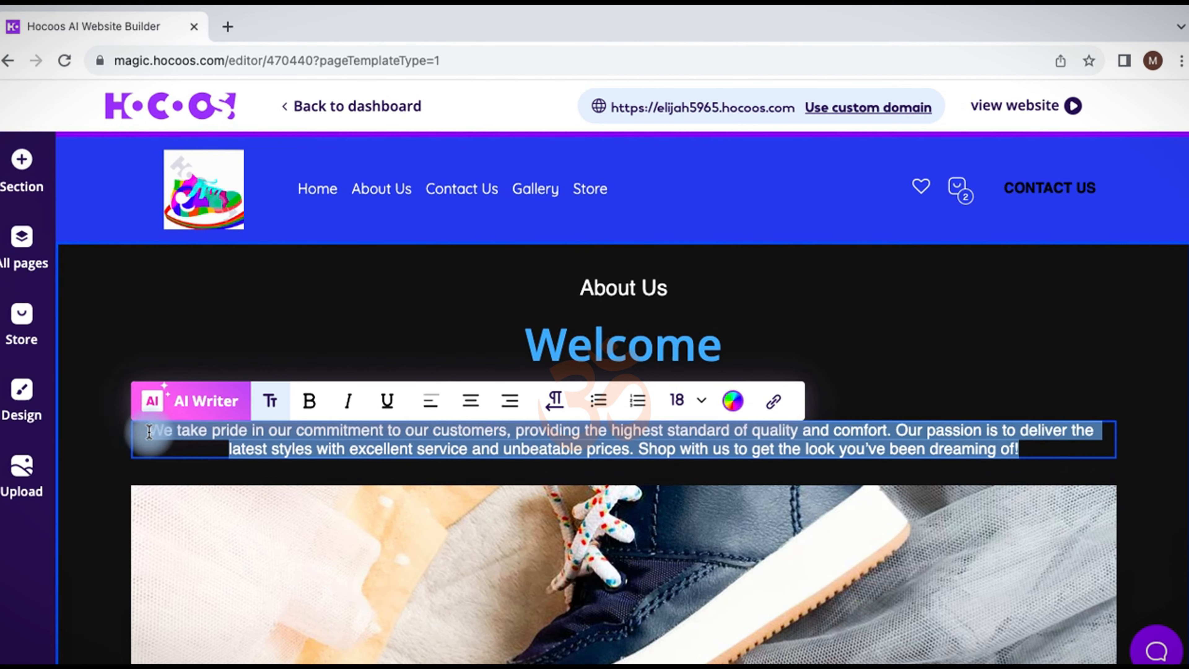
pyautogui.click(277, 400)
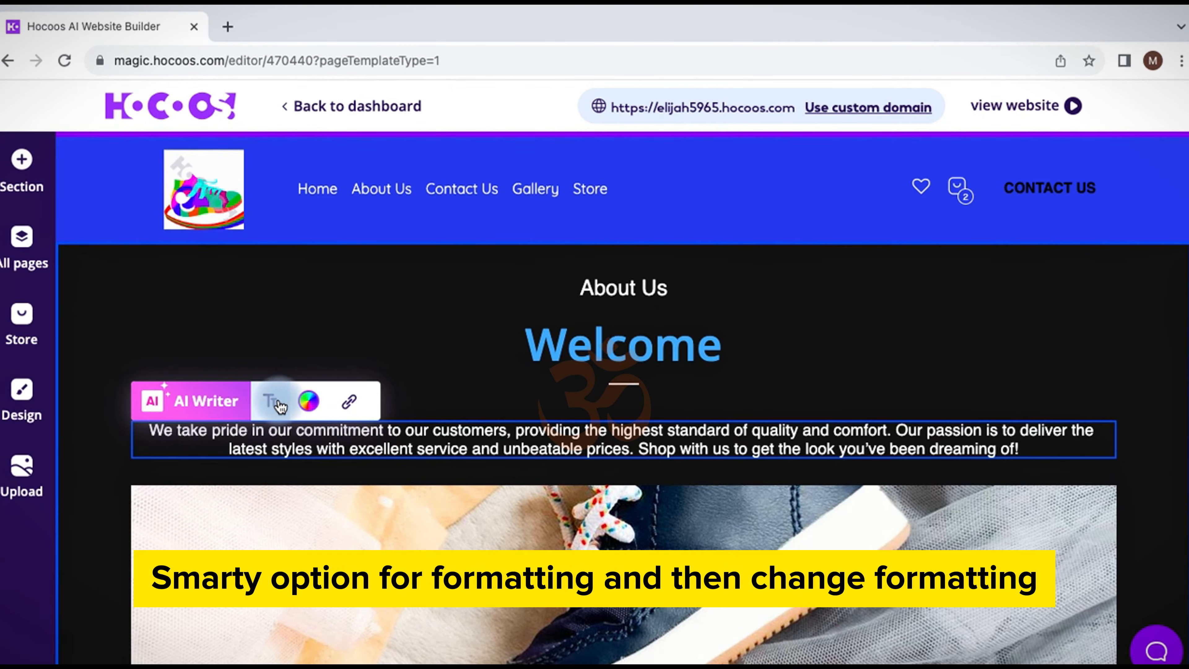
pyautogui.click(276, 401)
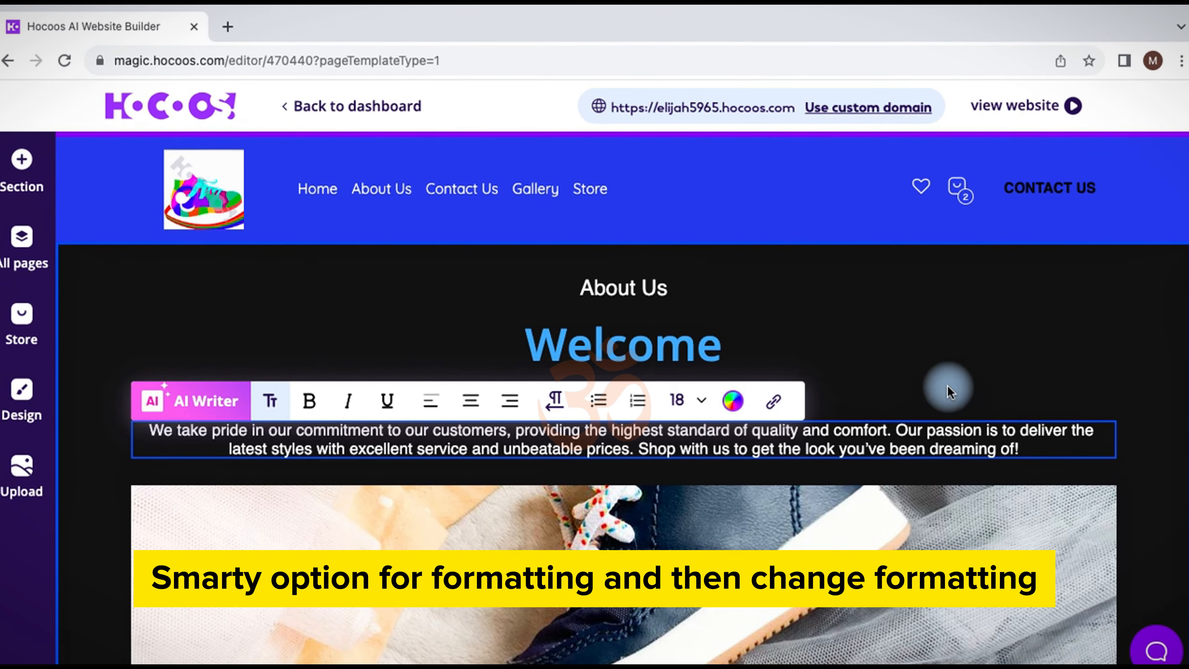
pyautogui.click(968, 383)
# Examine the About Us page's main image and its replace and link options, and the Our team section's text and photos.
pyautogui.scroll(-5, 1147, 505)
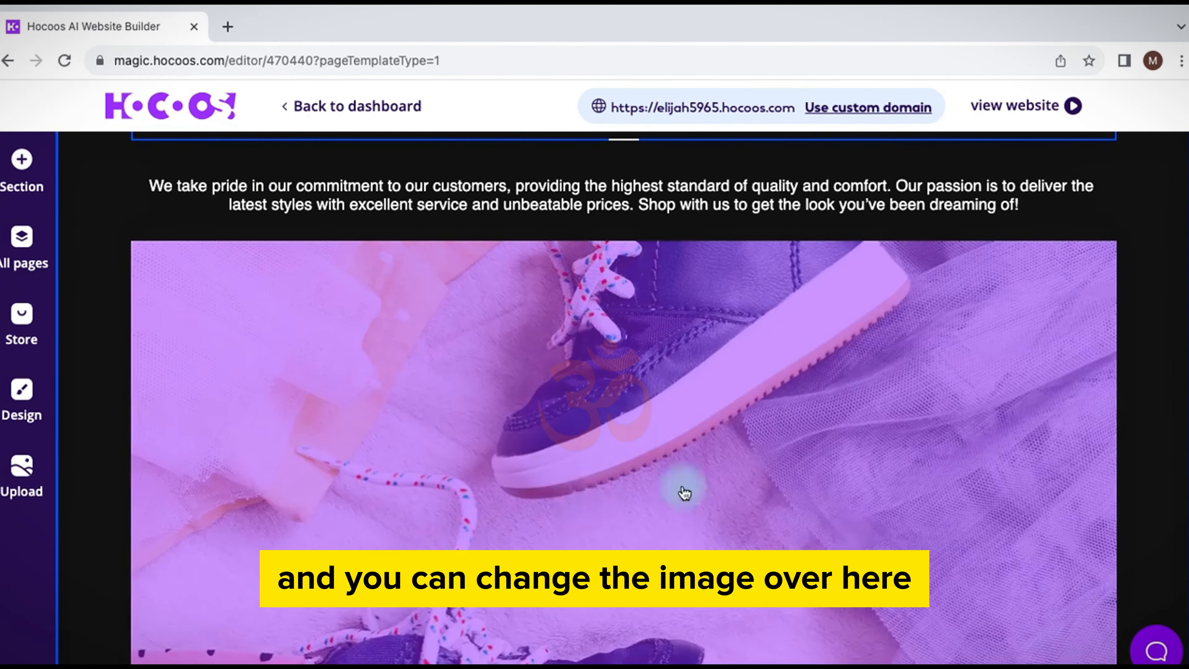
pyautogui.click(581, 508)
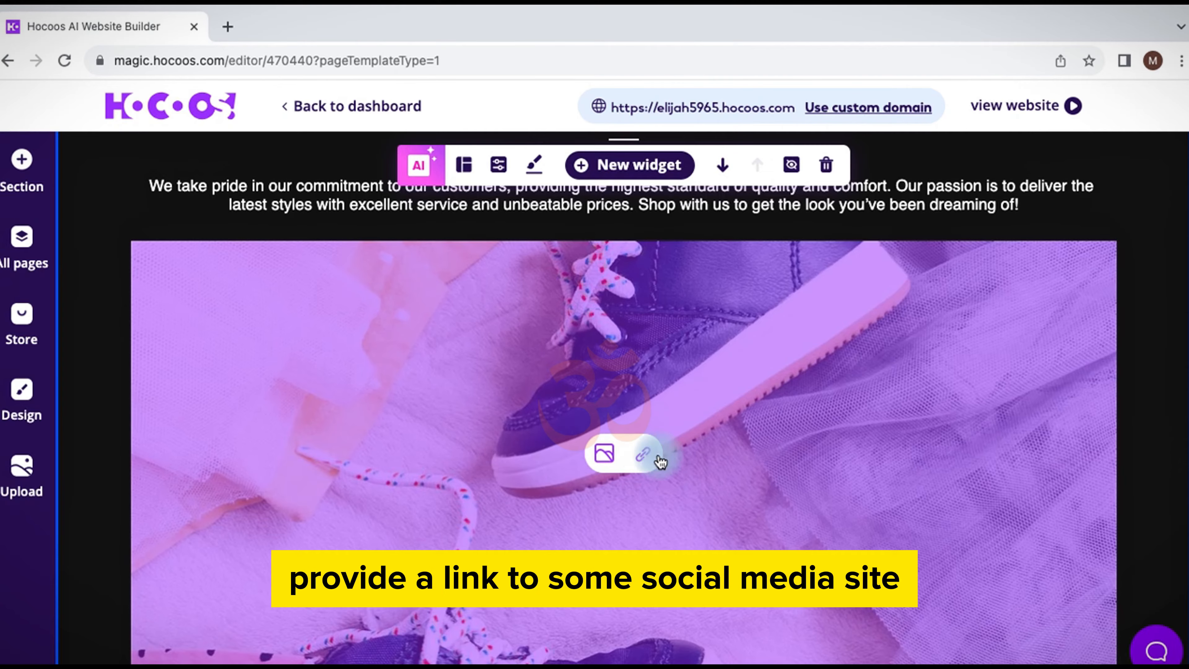
pyautogui.scroll(-2, 695, 478)
pyautogui.scroll(1, 695, 478)
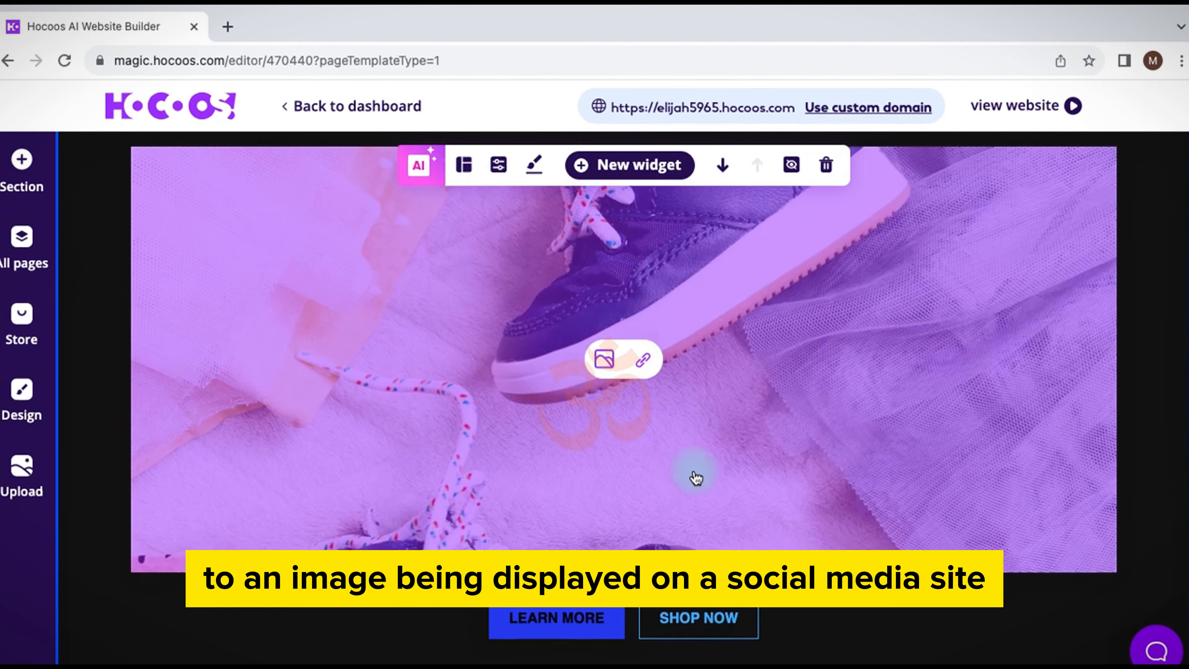
pyautogui.scroll(-7, 696, 478)
pyautogui.scroll(-3, 570, 475)
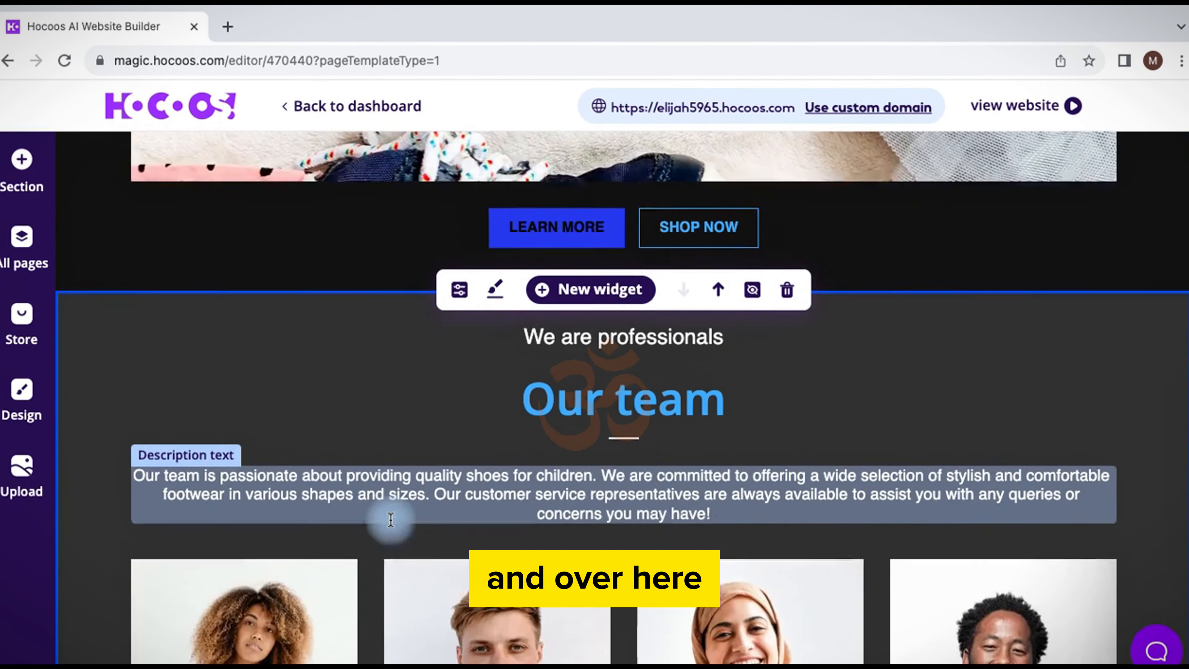
pyautogui.scroll(-3, 475, 546)
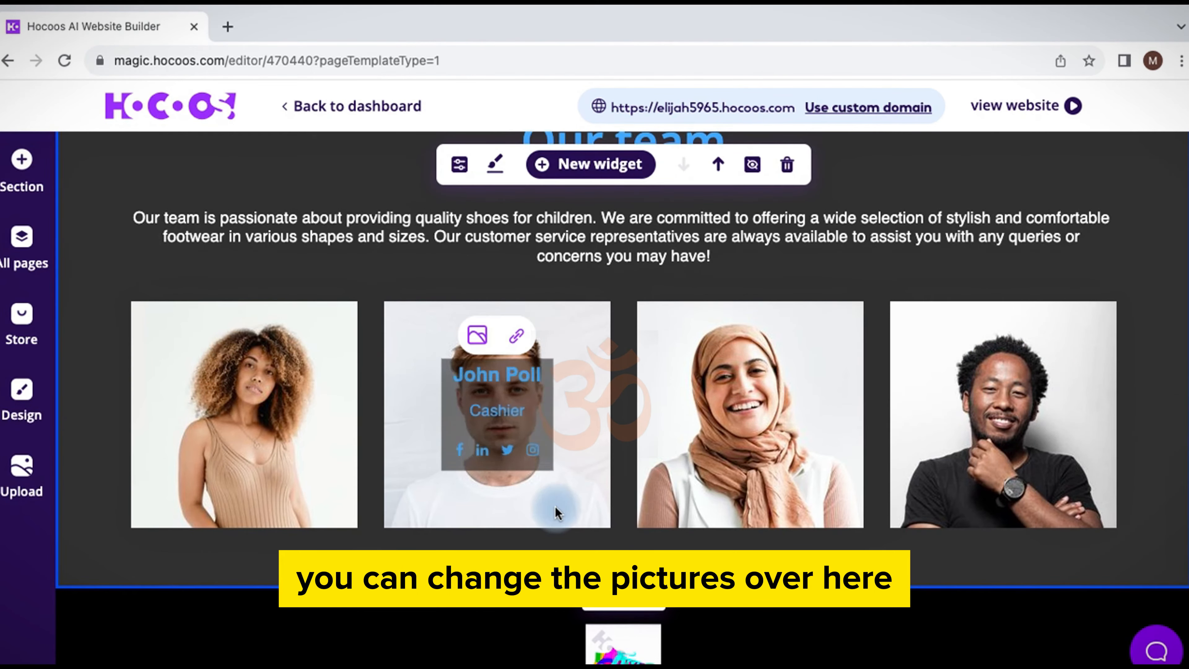
pyautogui.scroll(15, 326, 492)
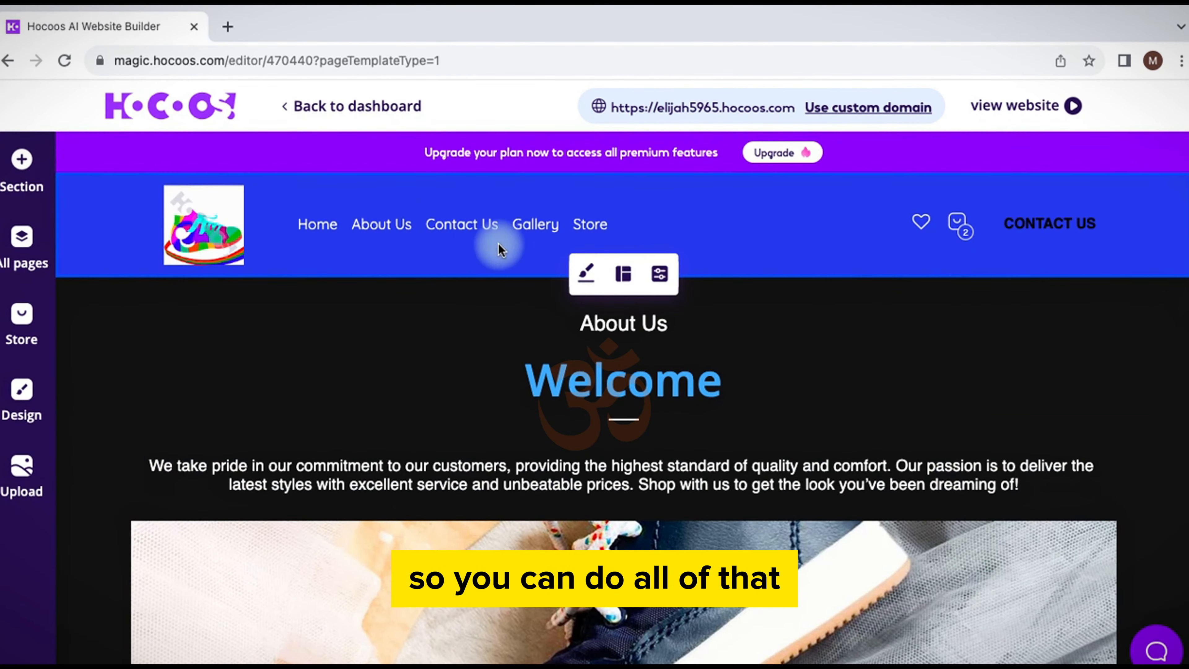
# Open the Contact Us page for editing and look through its "Have a question?" contact form.
pyautogui.click(465, 228)
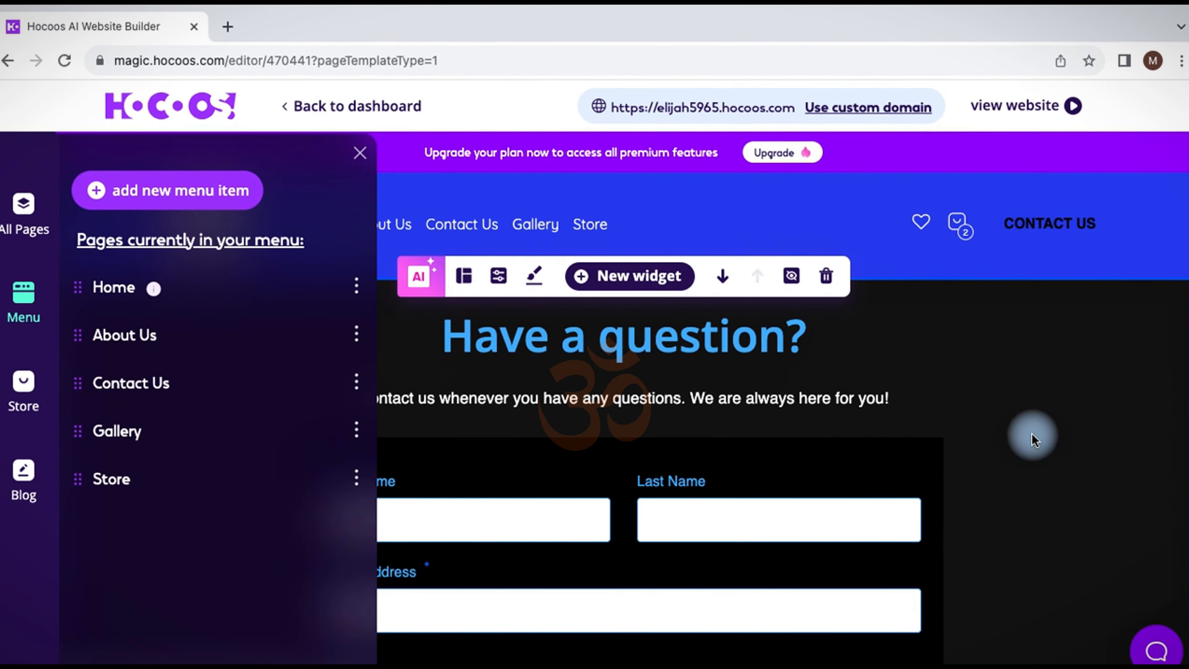
pyautogui.scroll(-6, 637, 457)
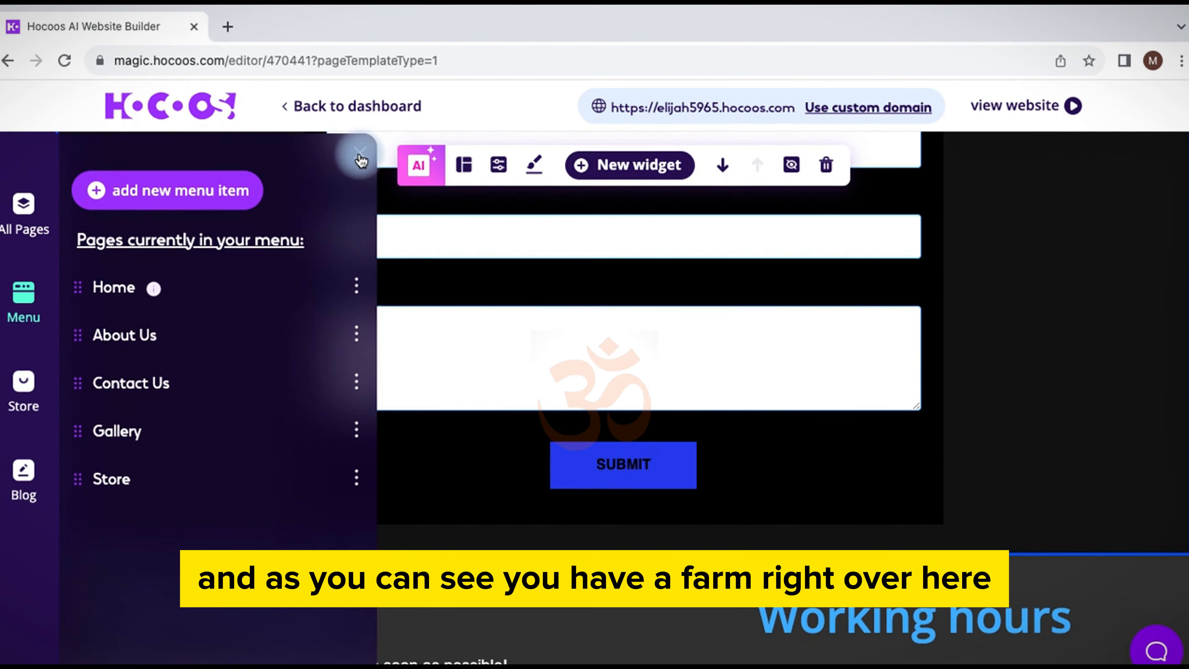
pyautogui.click(359, 156)
pyautogui.scroll(3, 483, 383)
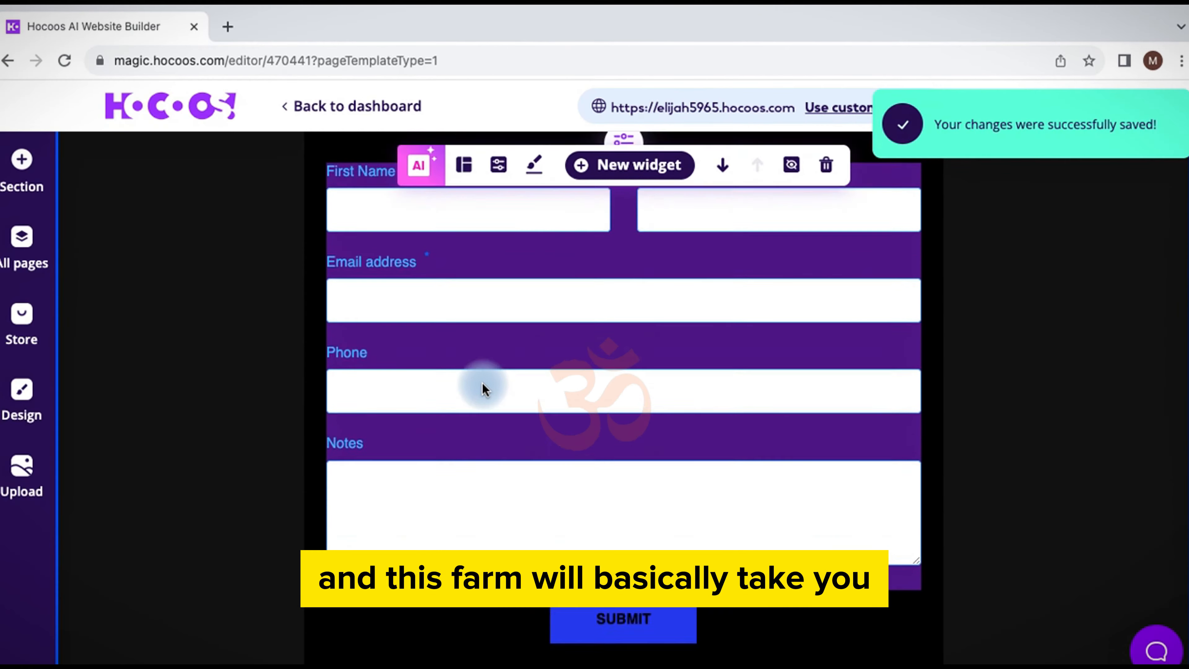
pyautogui.scroll(4, 483, 383)
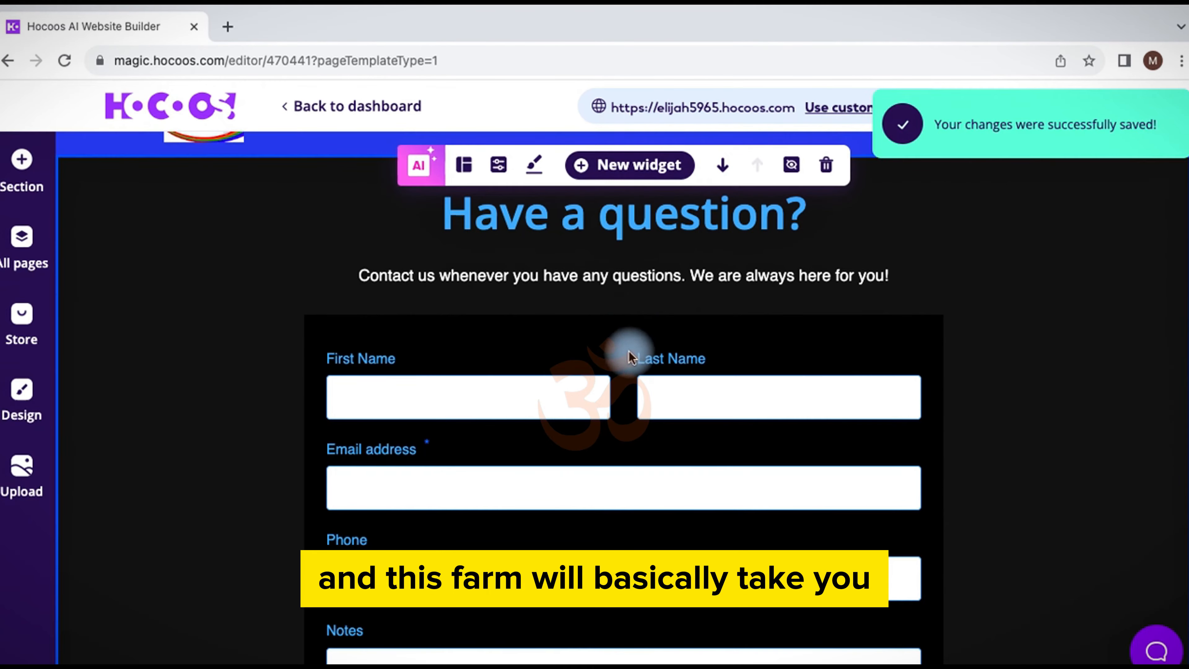
# View the contact form's field settings and the input types available for the First Name field.
pyautogui.click(624, 341)
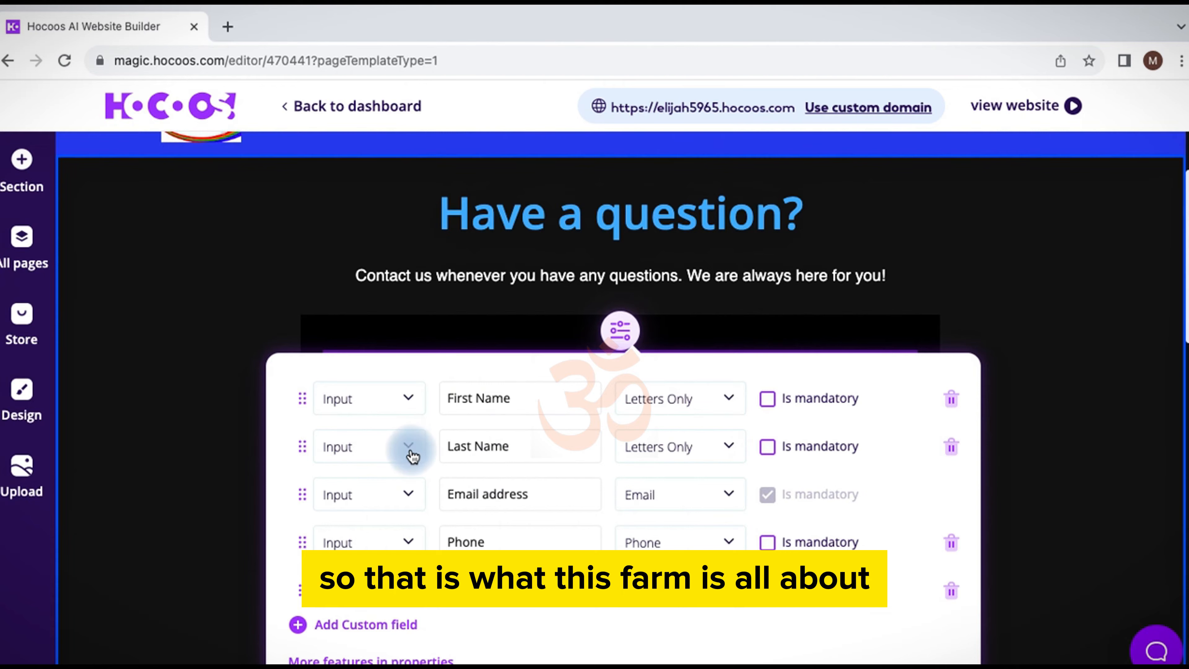
pyautogui.click(405, 418)
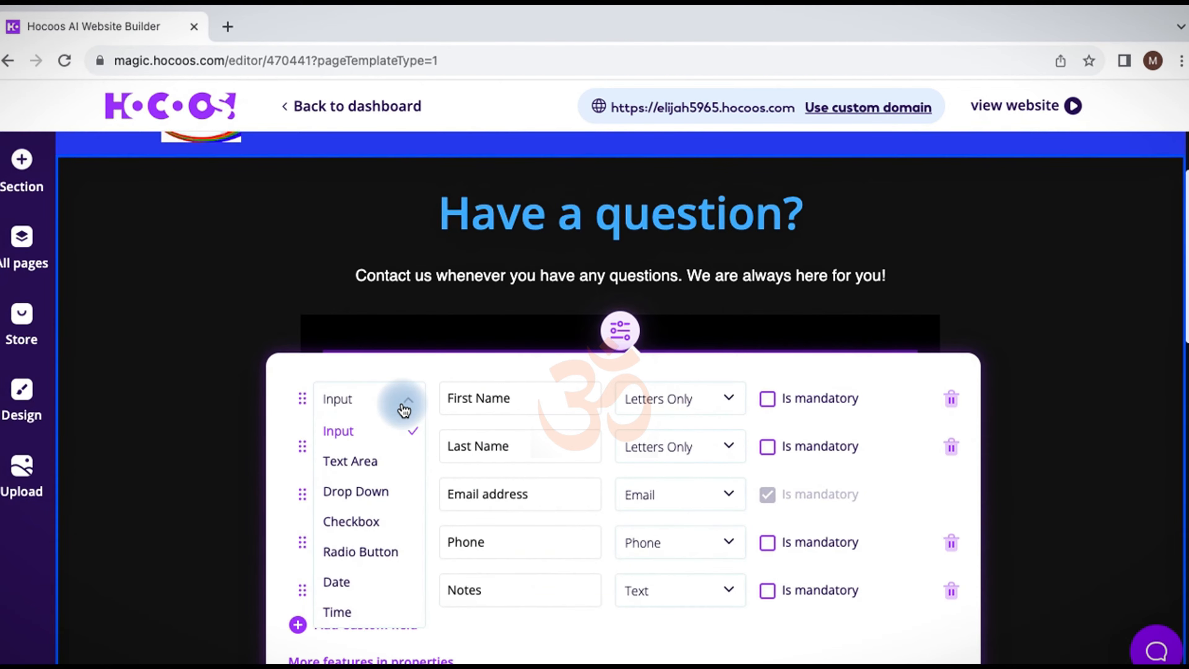
pyautogui.click(976, 287)
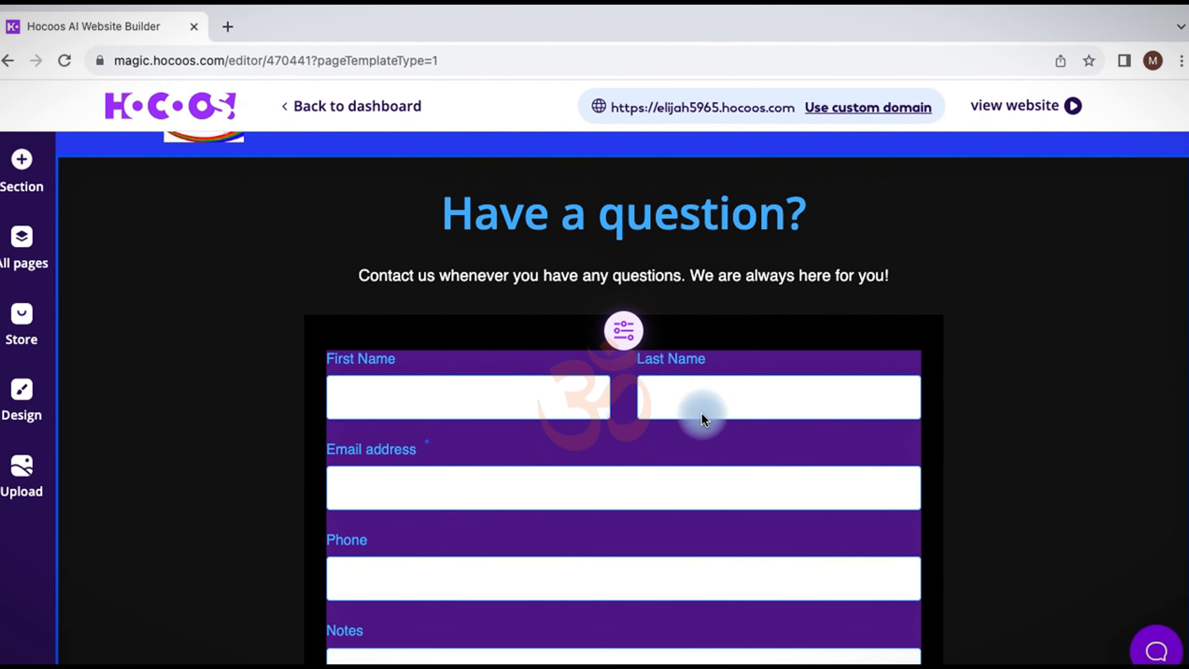
pyautogui.scroll(-5, 702, 413)
pyautogui.scroll(5, 702, 412)
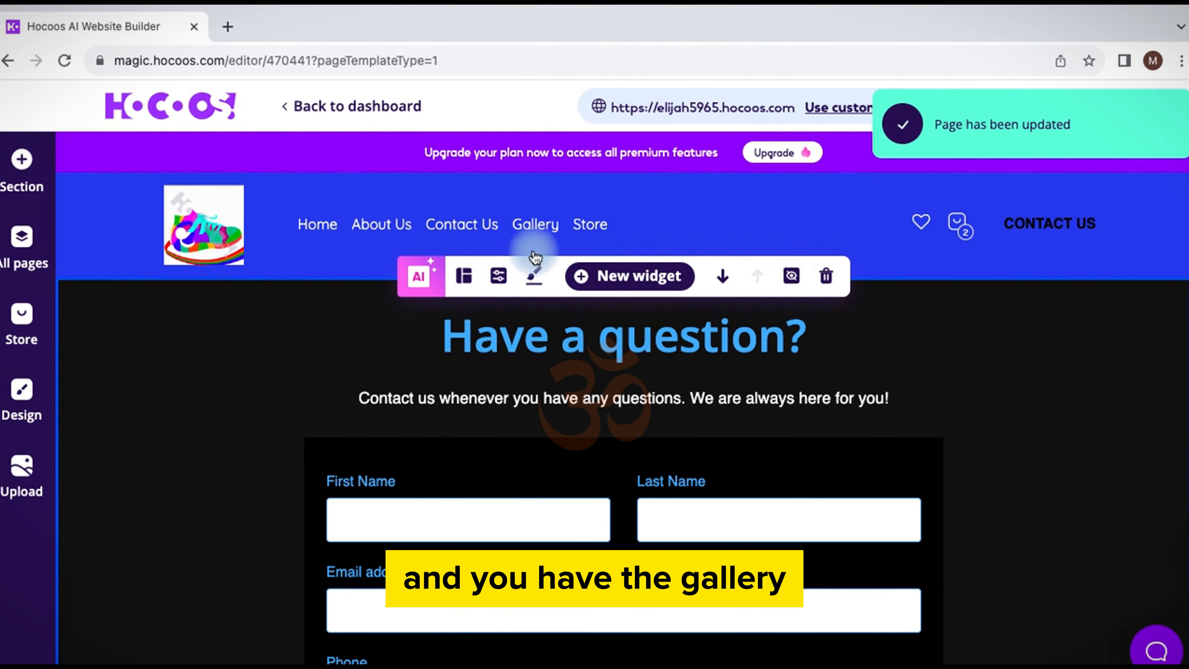
# Open the Gallery page for editing and bring its Our story section fully into view.
pyautogui.click(523, 225)
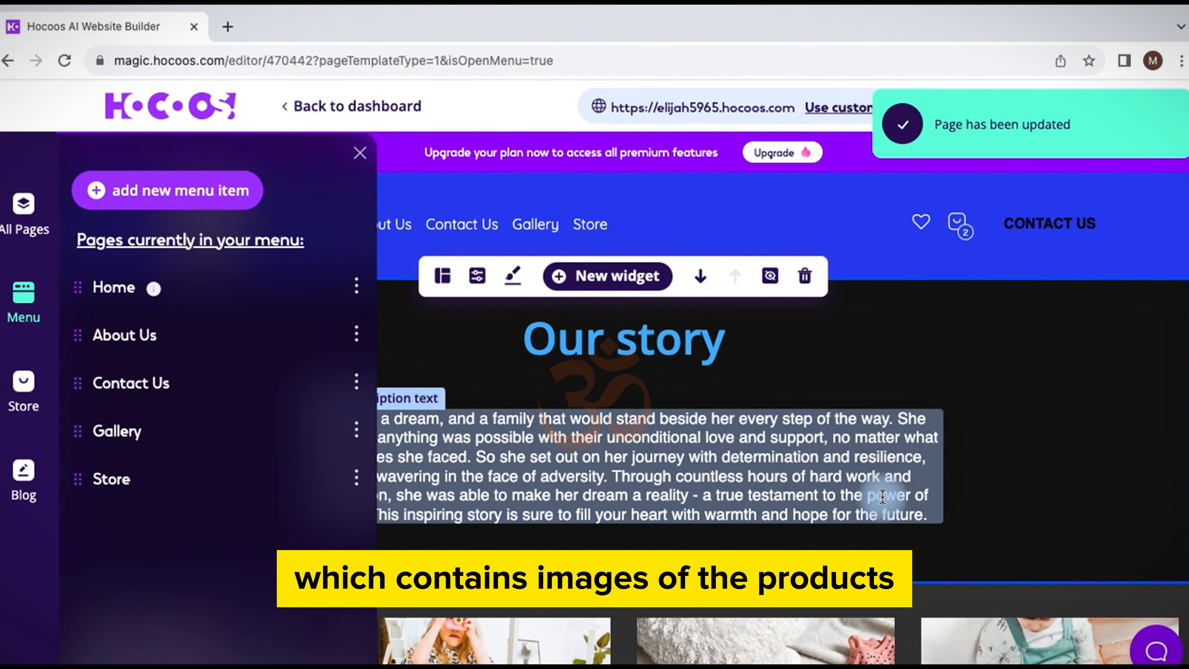
pyautogui.scroll(-2, 911, 487)
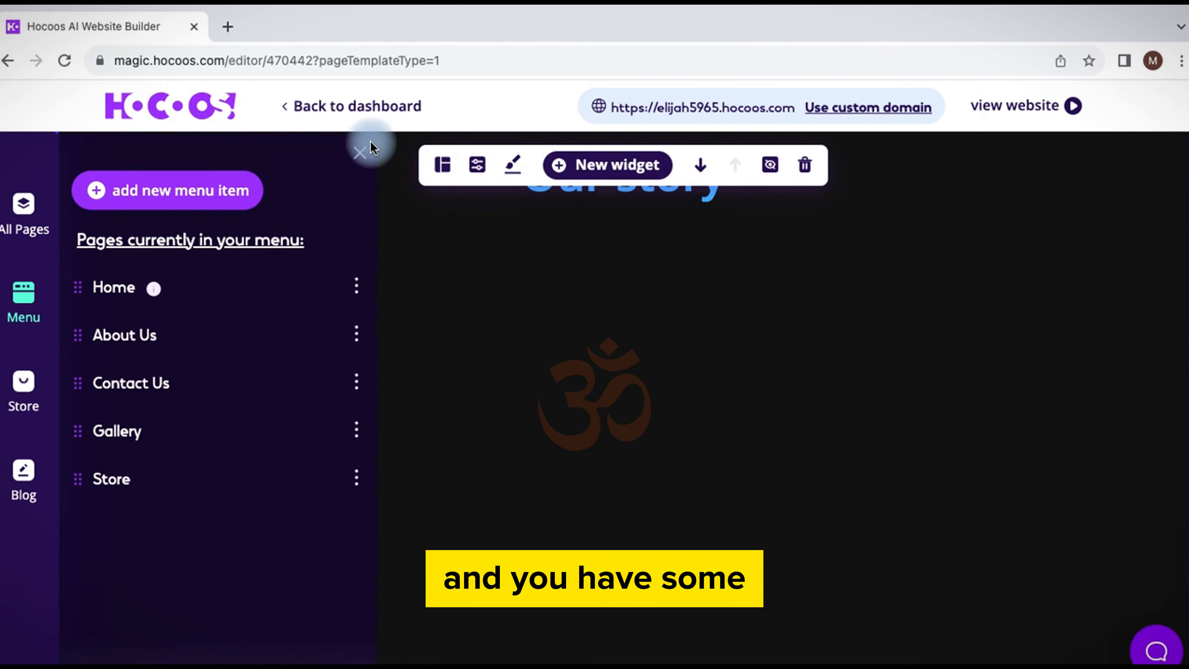
pyautogui.click(360, 152)
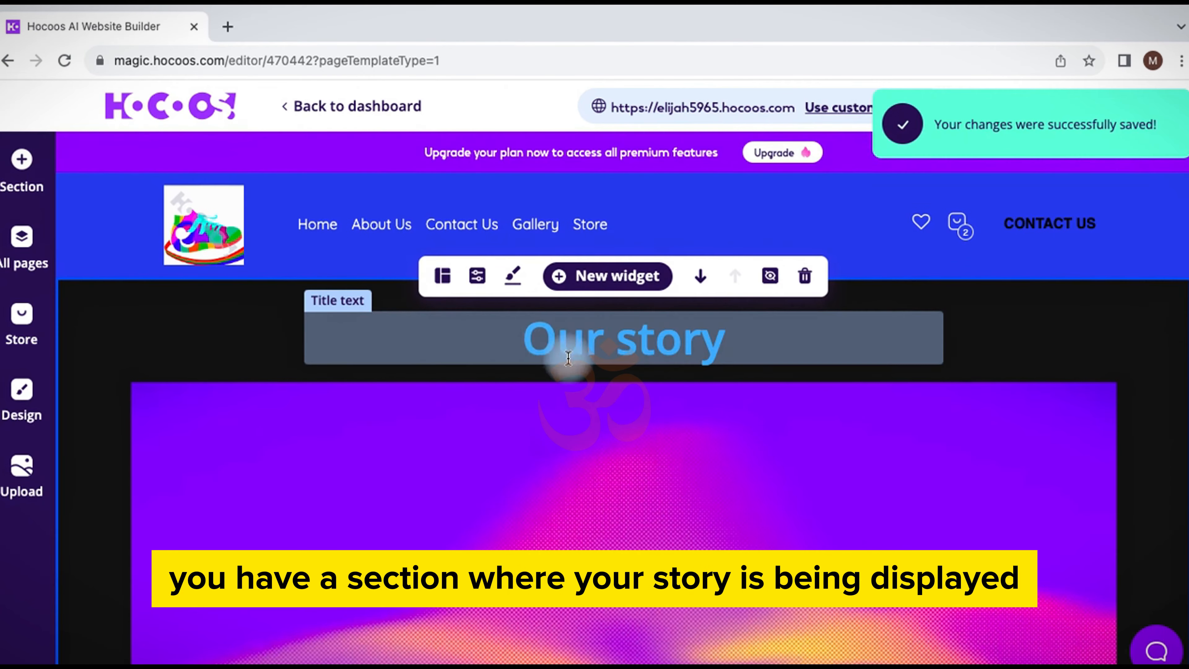
# View the file explorer's upload options for replacing the Our story section's video, leaving the video as it is.
pyautogui.scroll(-2, 660, 628)
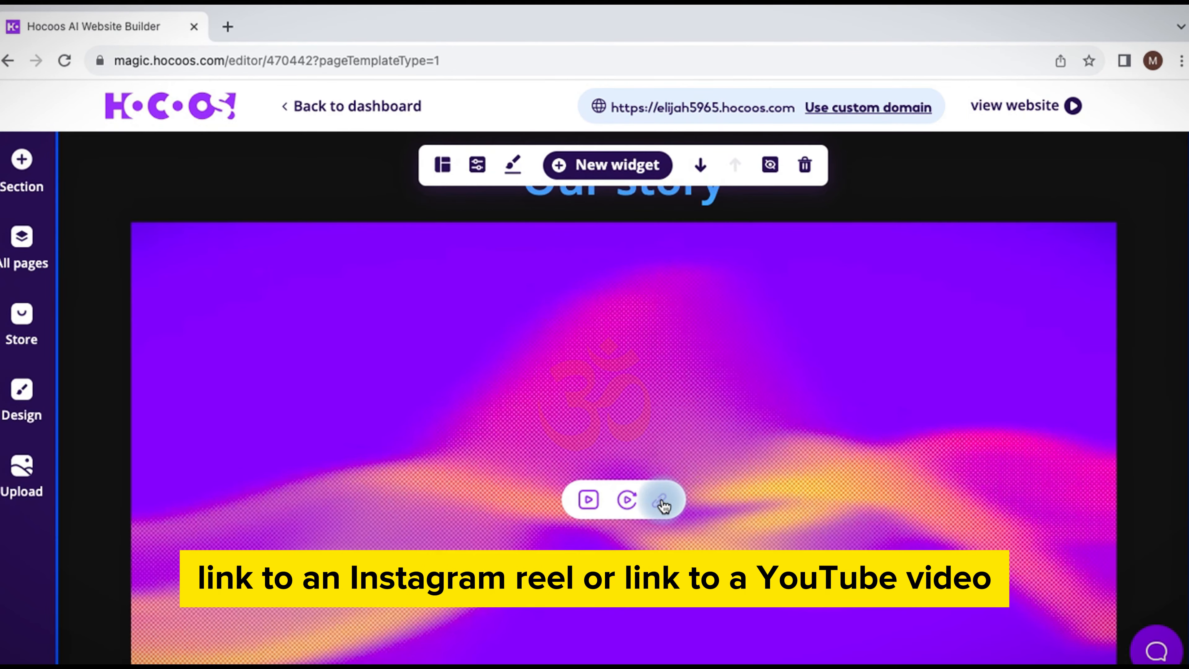
pyautogui.click(590, 497)
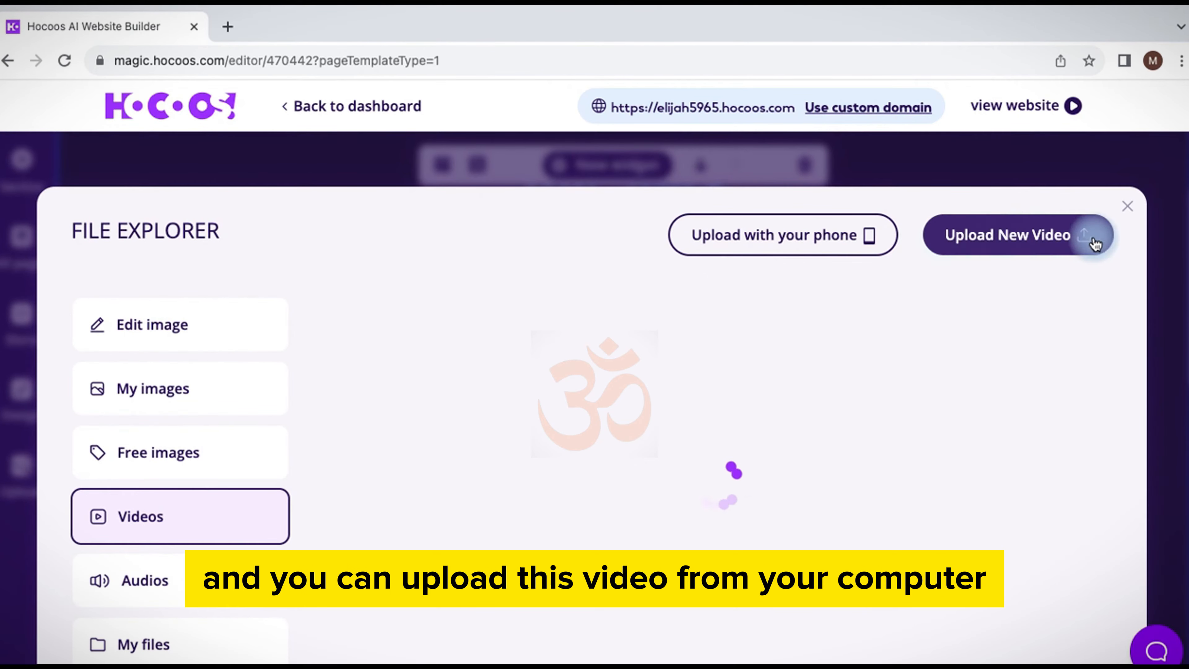
pyautogui.click(1126, 207)
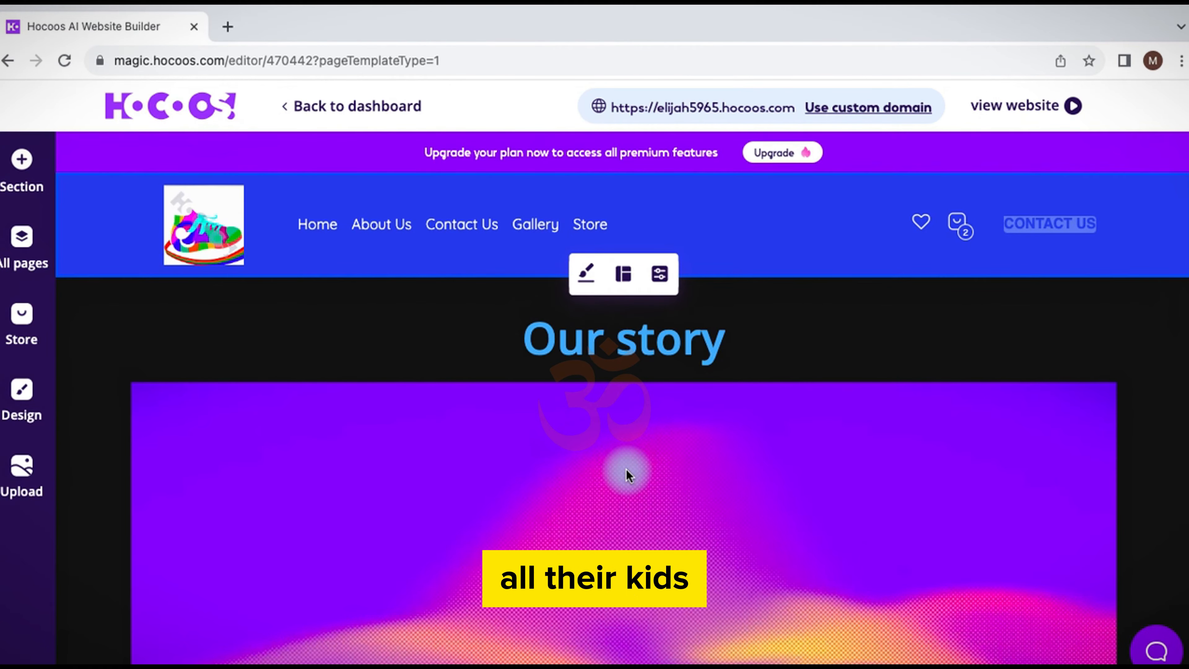
# Look through the Our story section's description text and the image gallery beneath it.
pyautogui.scroll(-10, 670, 465)
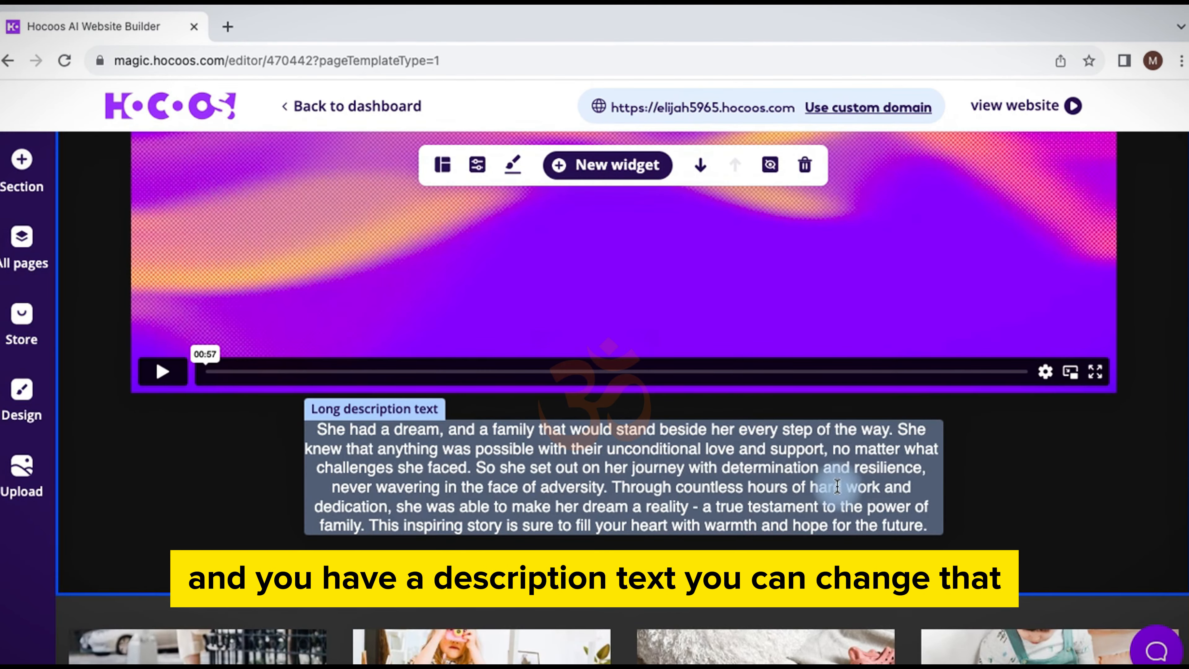
pyautogui.scroll(-5, 934, 541)
pyautogui.scroll(-1, 372, 295)
pyautogui.scroll(15, 372, 292)
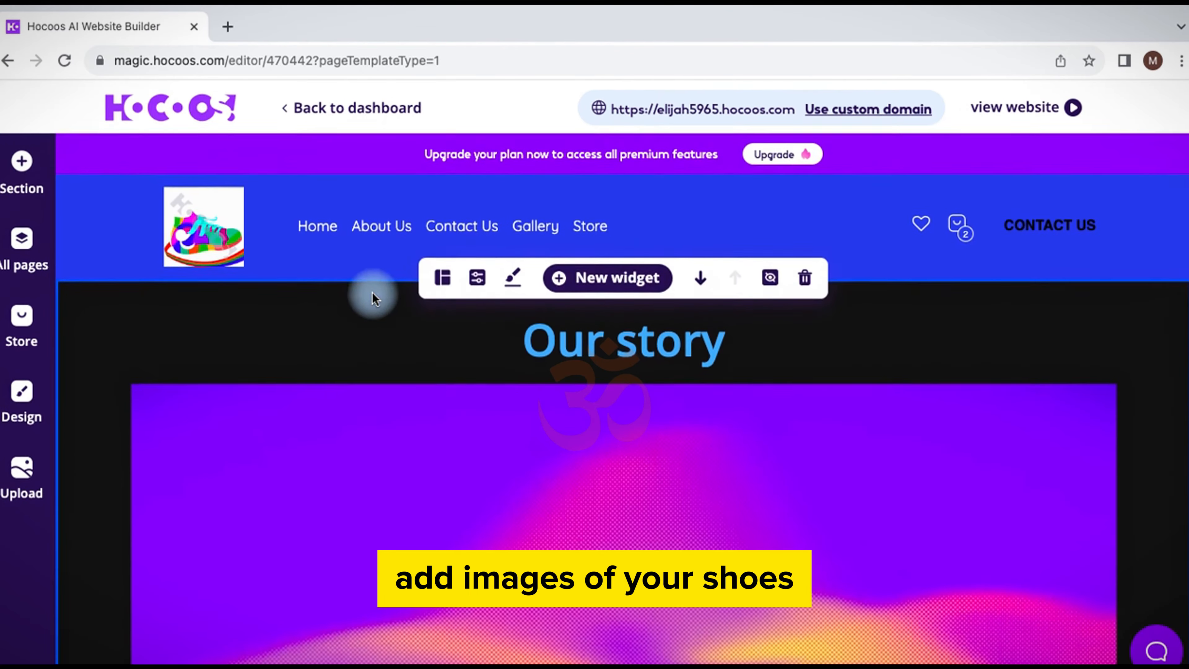
# Open the Store page for editing and view the image replacement options of the Organics Total BB Cream product.
pyautogui.click(597, 234)
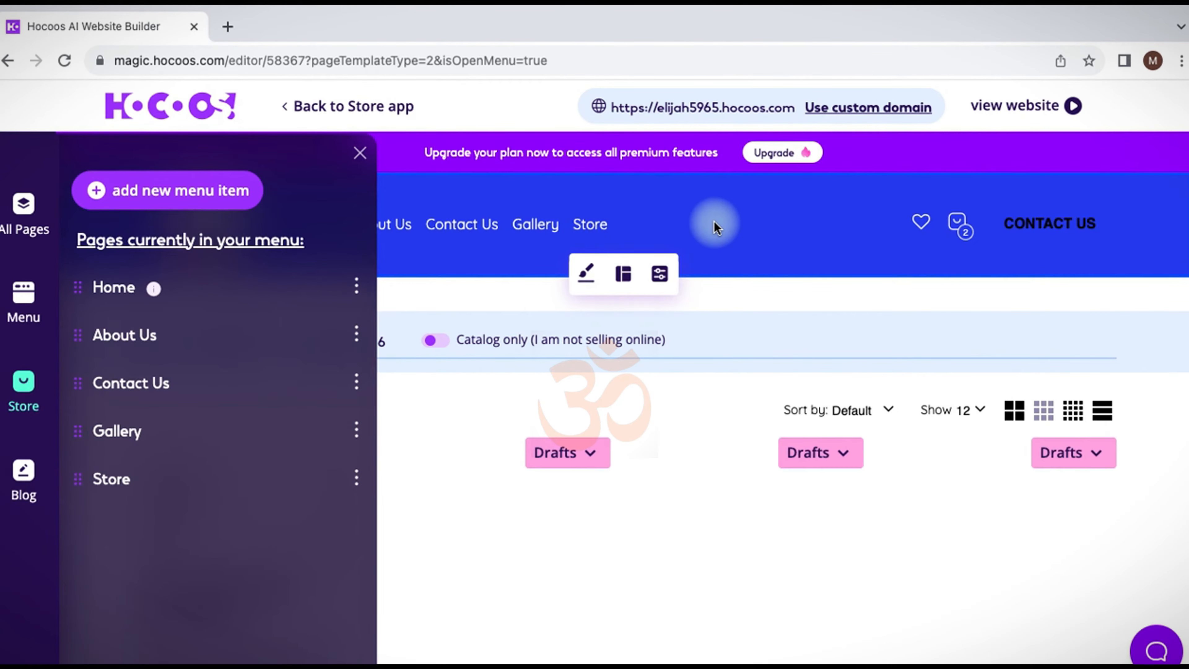
pyautogui.click(361, 152)
pyautogui.scroll(-3, 273, 424)
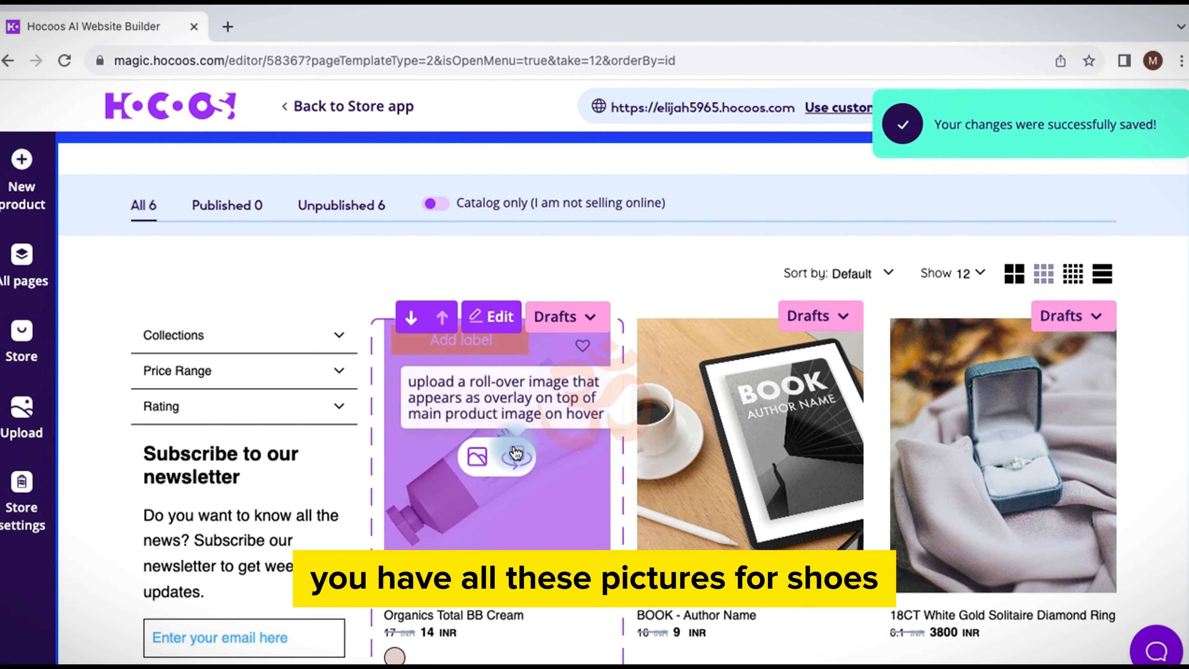
pyautogui.click(482, 455)
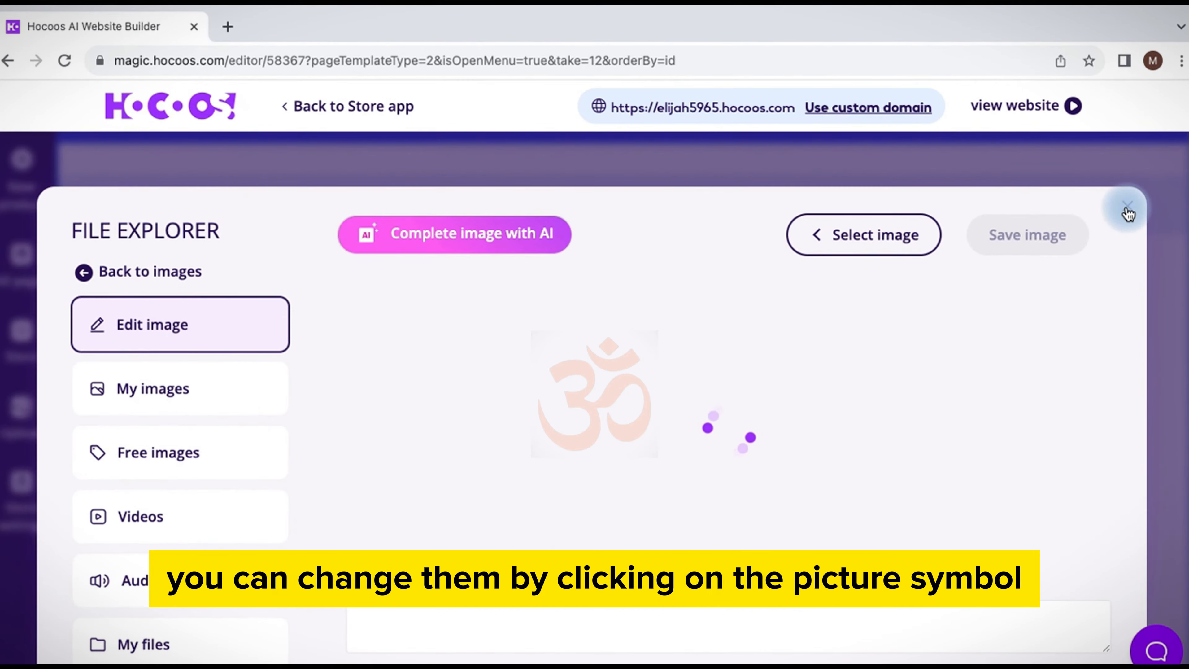
pyautogui.click(1127, 207)
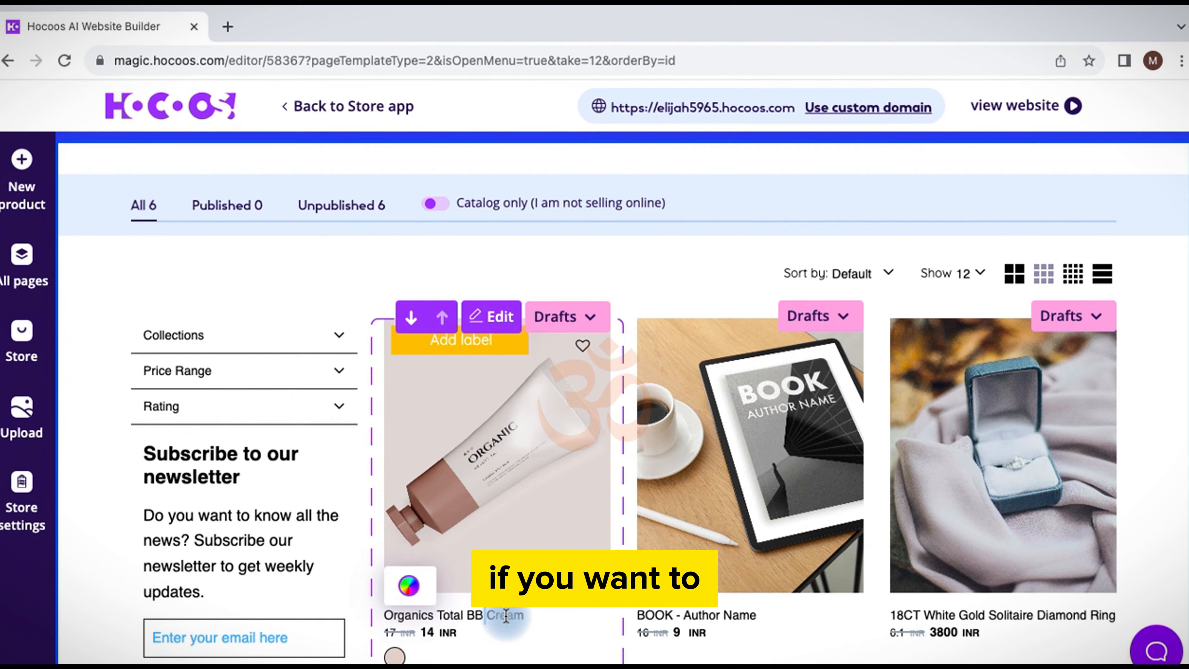
# Edit the first product's name down to "ganics Total BB".
pyautogui.click(518, 615)
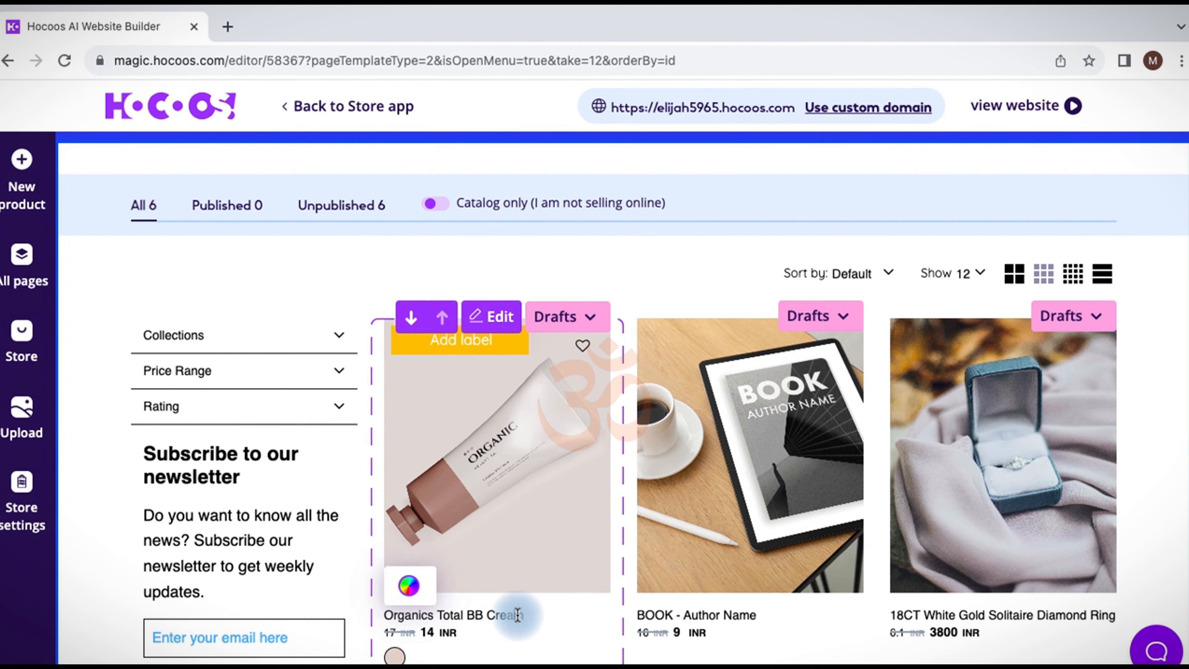
pyautogui.moveTo(517, 615); pyautogui.dragTo(428, 618)
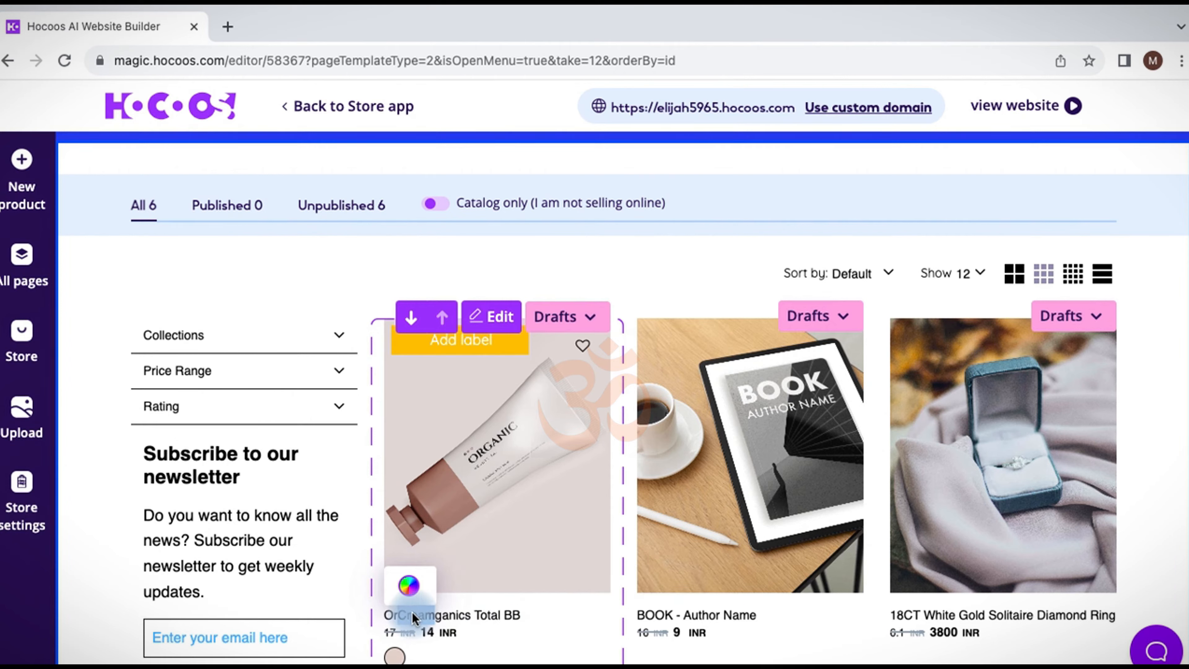
pyautogui.press('BackSpace')
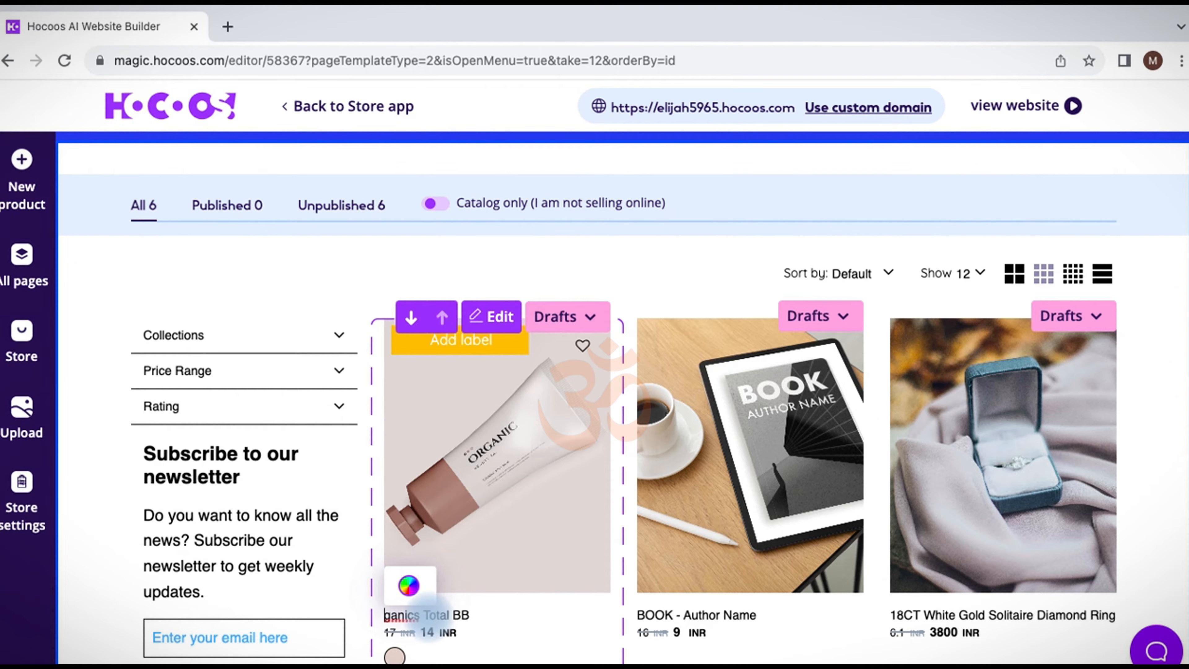
# Delete the word "BOOK" from the second product's name, leaving "- Author Name".
pyautogui.doubleClick(705, 616)
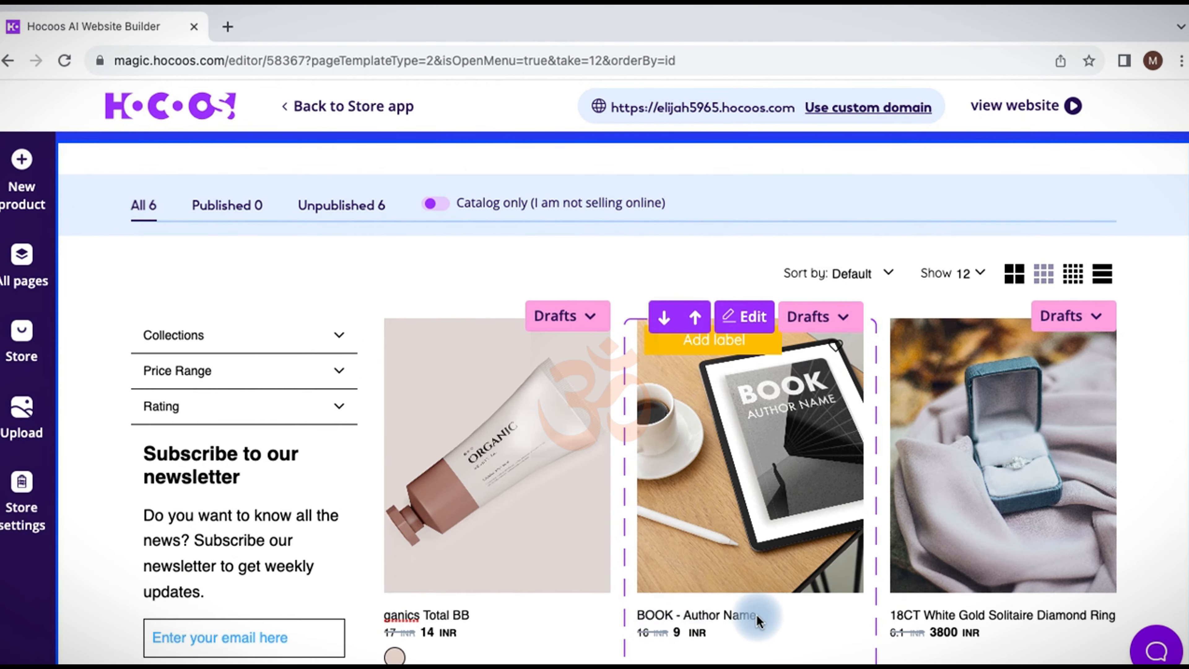
pyautogui.doubleClick(686, 615)
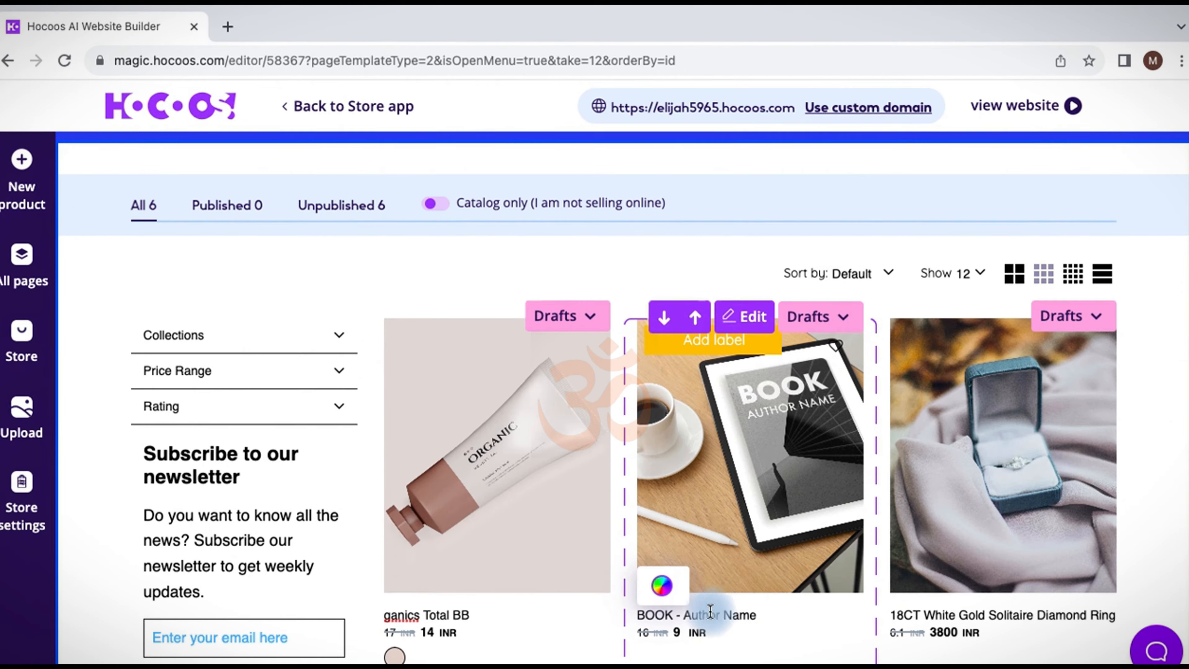
pyautogui.doubleClick(664, 615)
pyautogui.press('BackSpace')
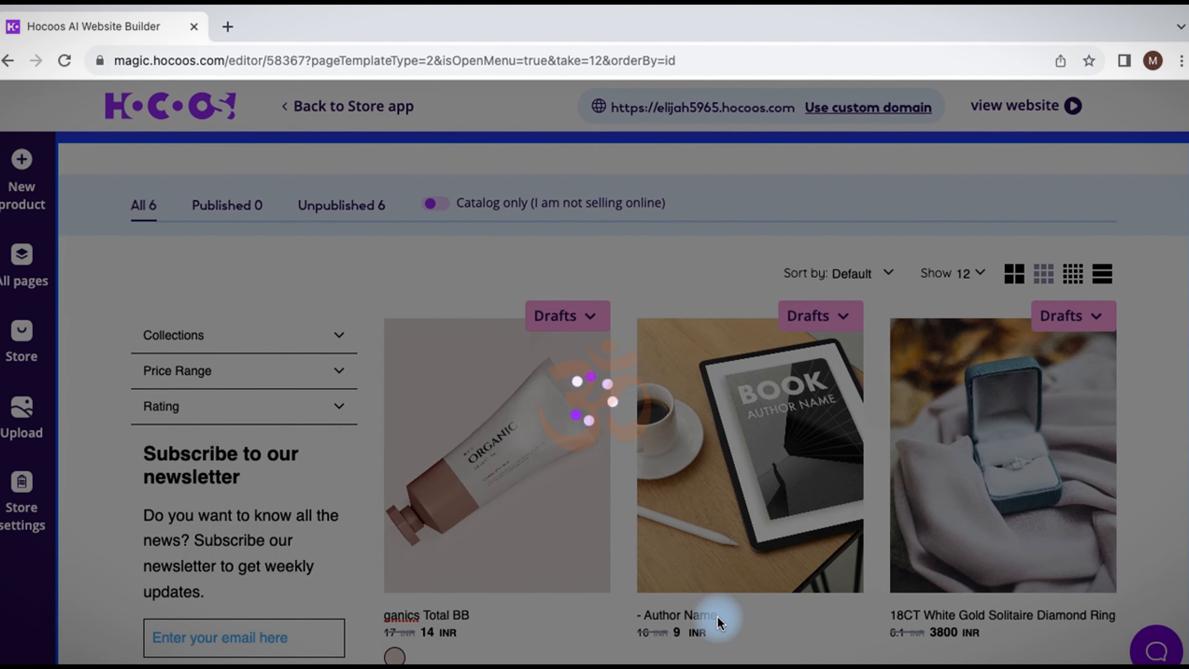
pyautogui.tripleClick(715, 617)
pyautogui.click(709, 616)
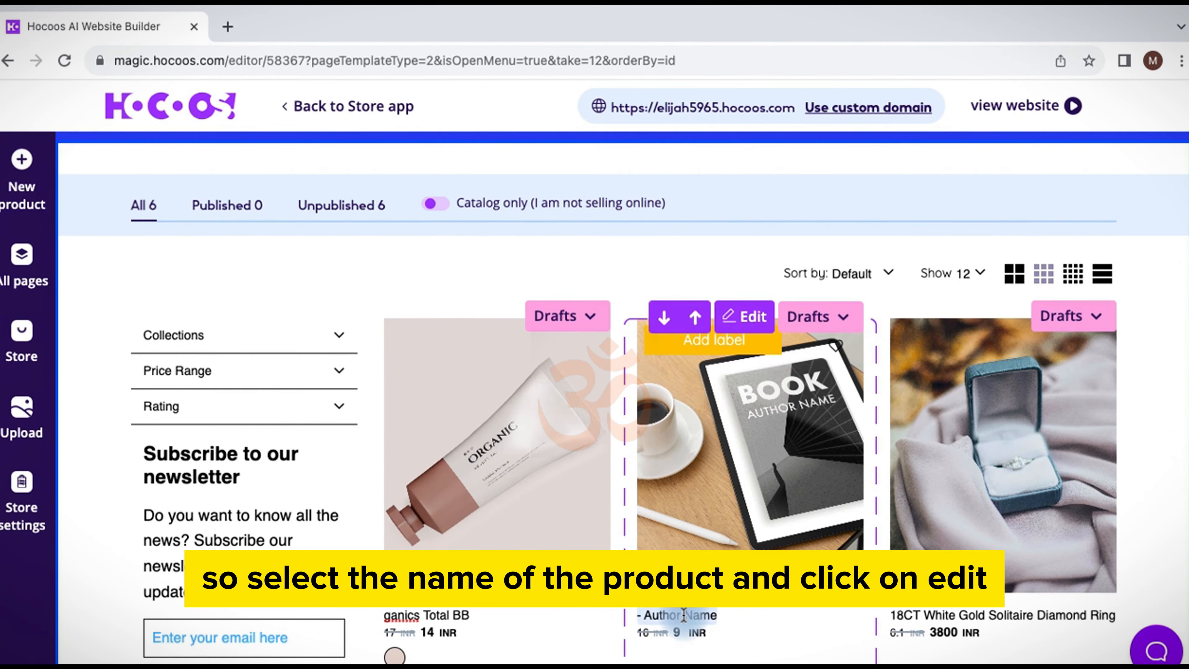
# Open the book product's page for editing and replace its description with "Nice shoe".
pyautogui.click(744, 316)
pyautogui.click(1025, 309)
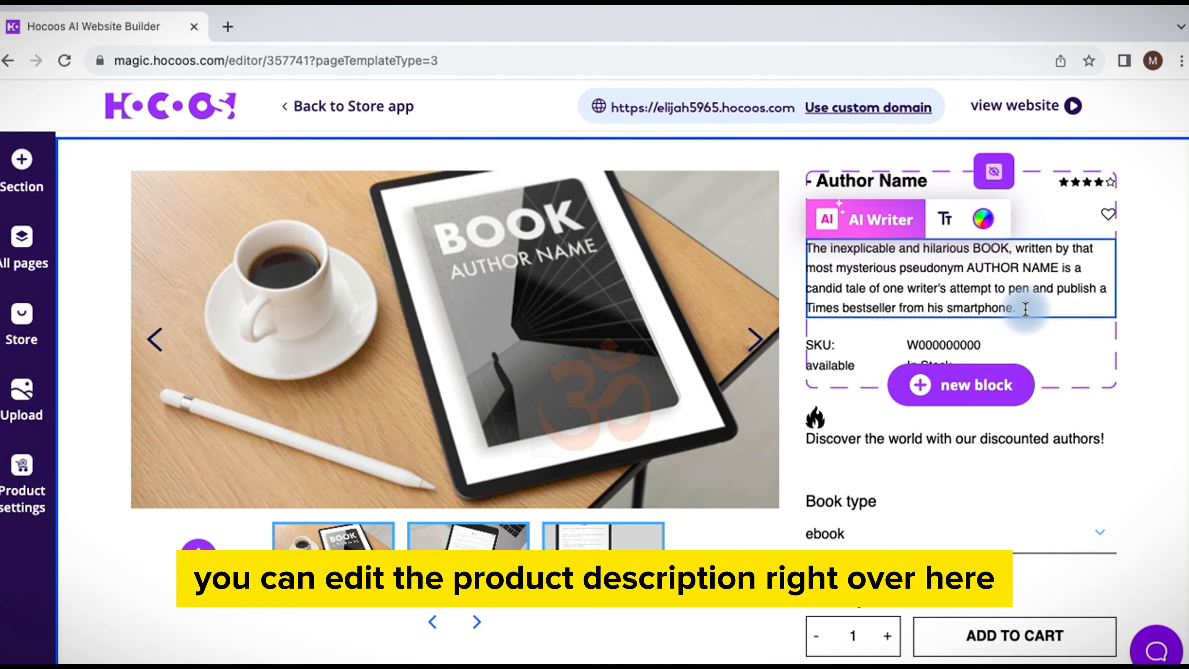
pyautogui.moveTo(1025, 309); pyautogui.dragTo(809, 247)
pyautogui.write('Th')
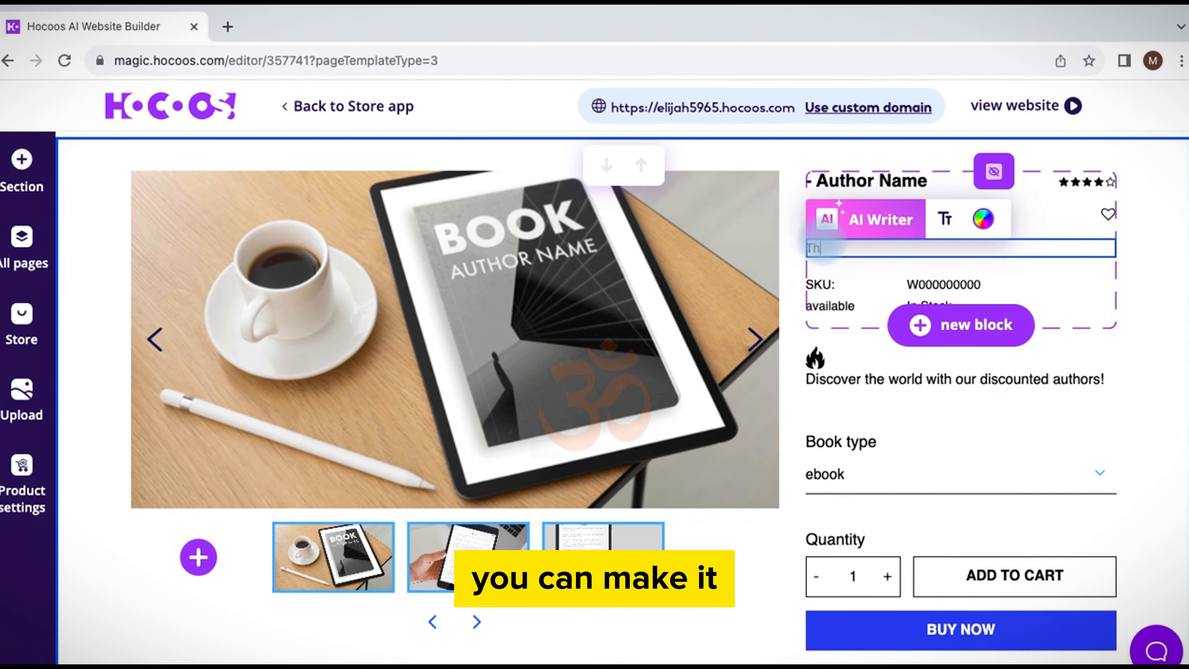
pyautogui.press('BackSpace')
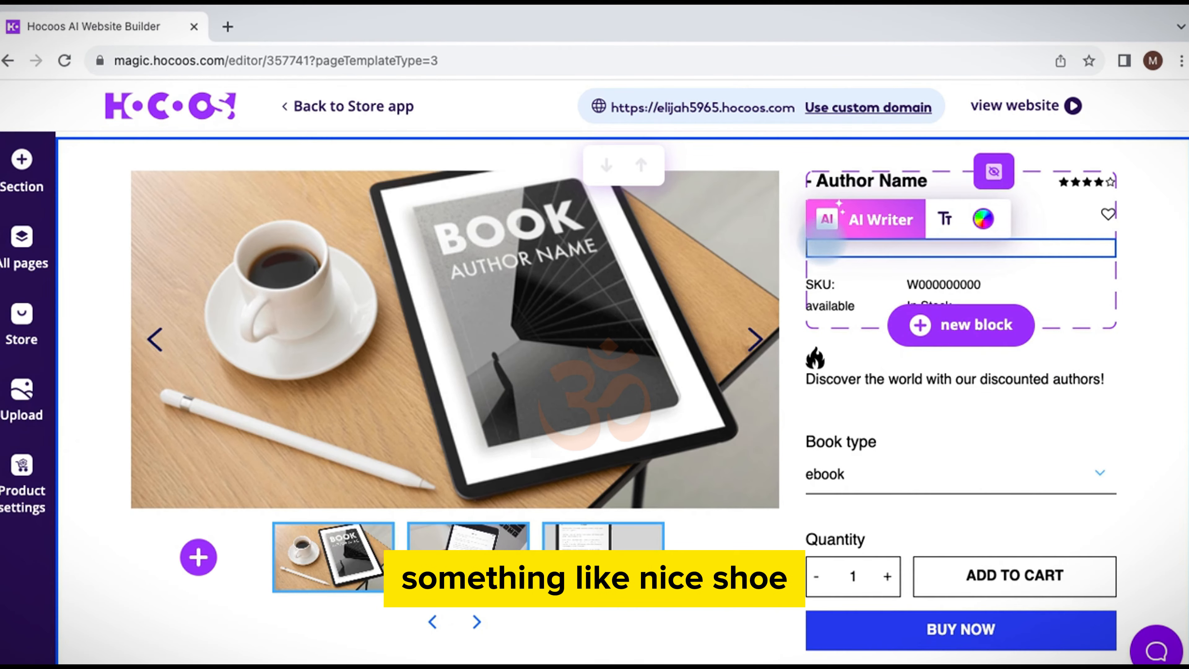
pyautogui.write('Nice shoe')
pyautogui.click(902, 482)
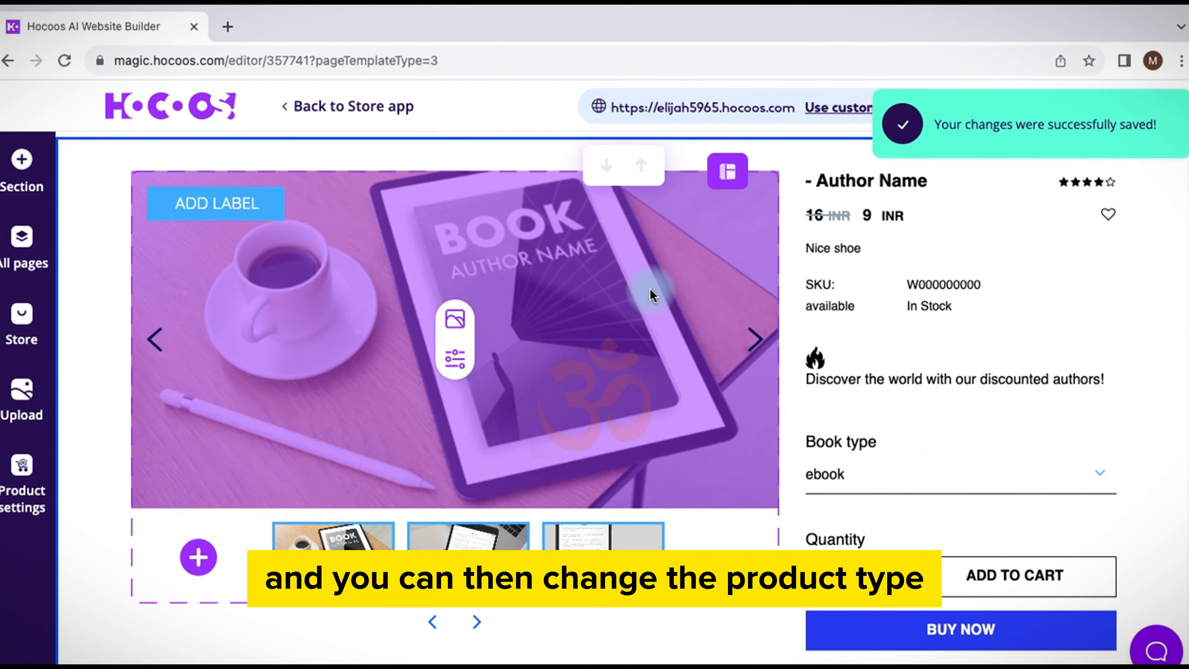
# In the product options, rename the "Book type" option to "Shoes" and its "ebook" value to "red".
pyautogui.click(880, 437)
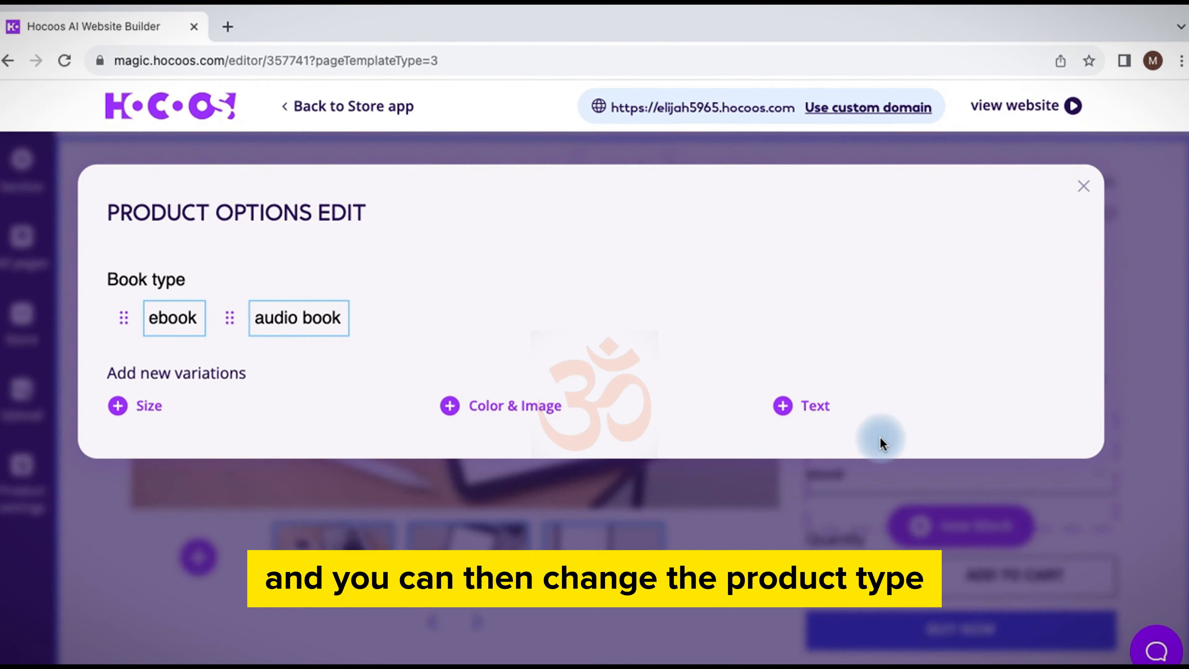
pyautogui.tripleClick(186, 291)
pyautogui.write('Shoes')
pyautogui.doubleClick(211, 326)
pyautogui.press('BackSpace')
pyautogui.write('red')
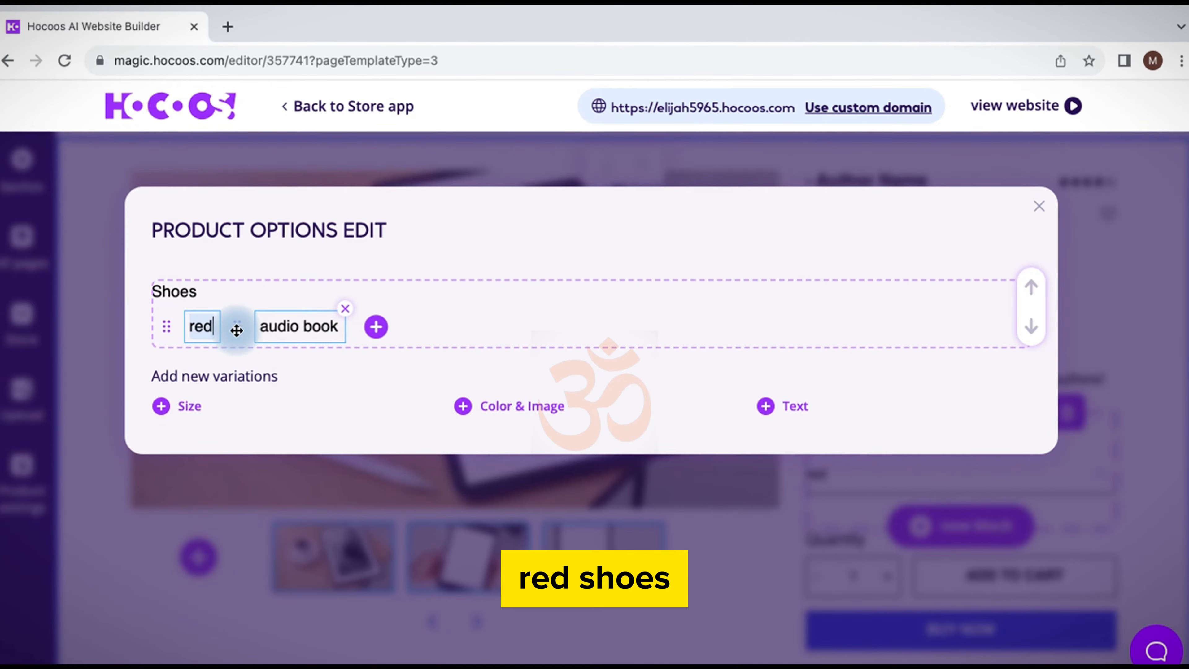
# Remove the "audio book" value from the Shoes option and add a Size variation to the product.
pyautogui.click(352, 313)
pyautogui.click(189, 406)
pyautogui.click(1039, 206)
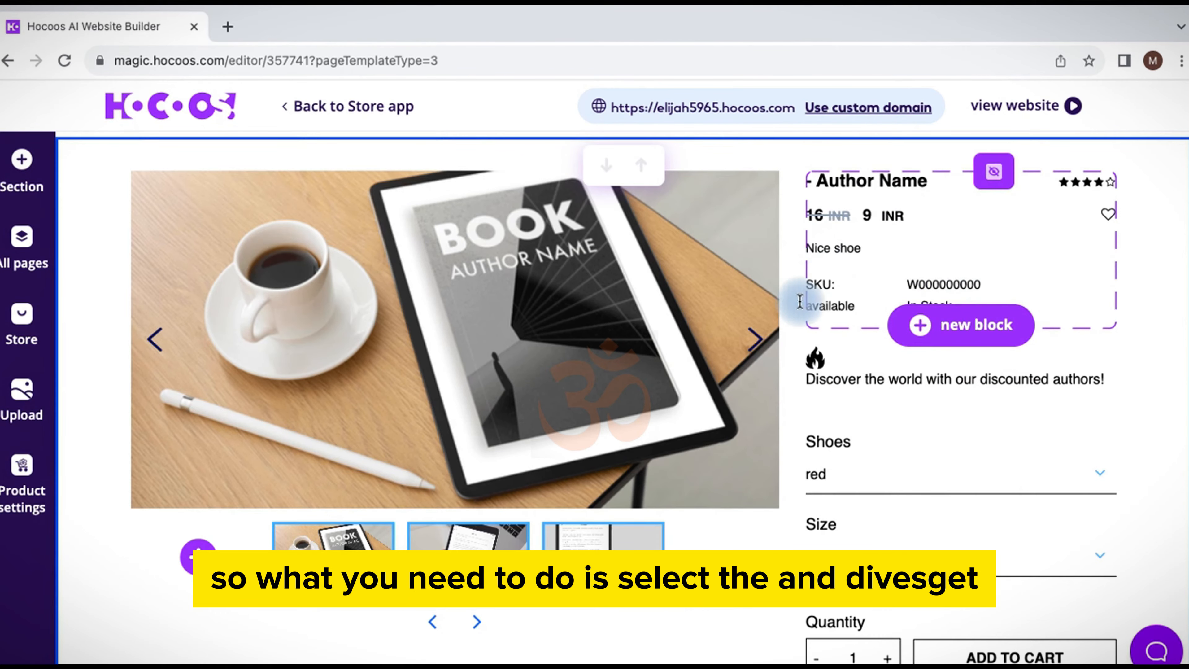